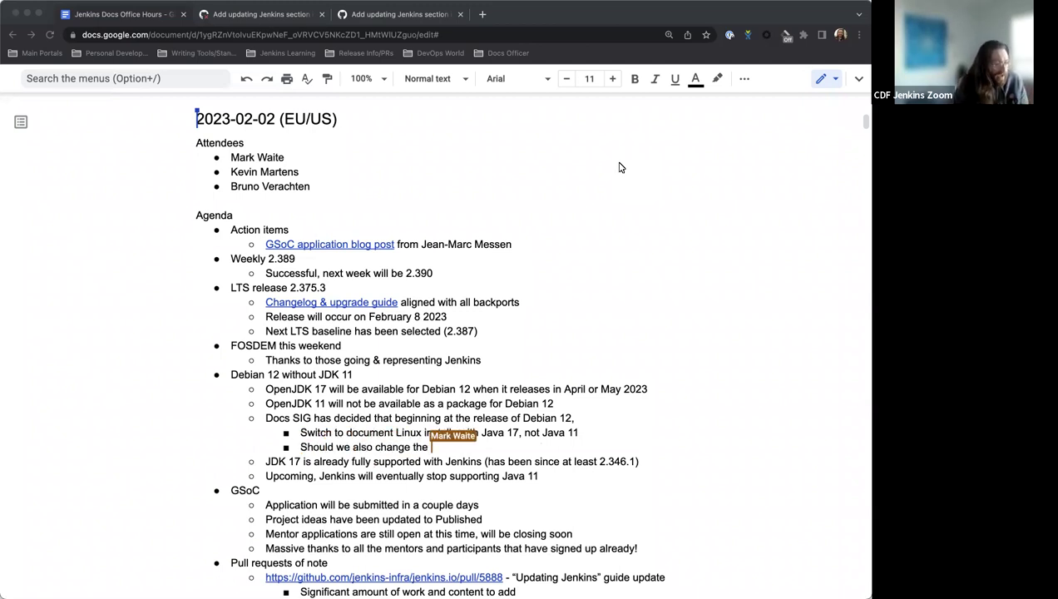
Step: Review the 2023-02-02 meeting notes from the attendees and agenda down through the pull requests of note
scroll(562, 184, down, 3)
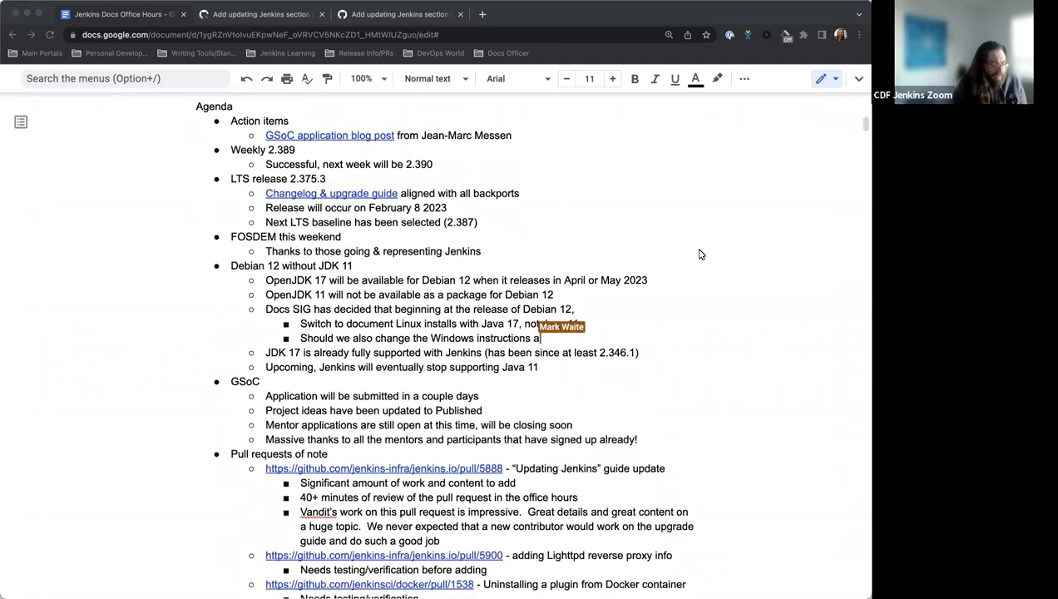
scroll(698, 254, down, 1)
scroll(698, 253, up, 2)
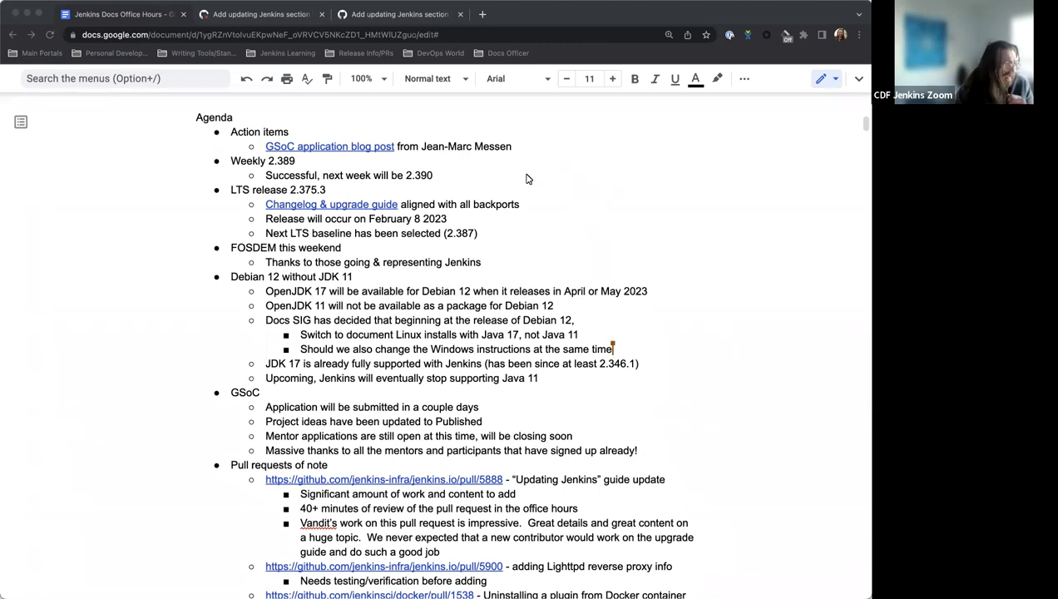
scroll(527, 177, down, 2)
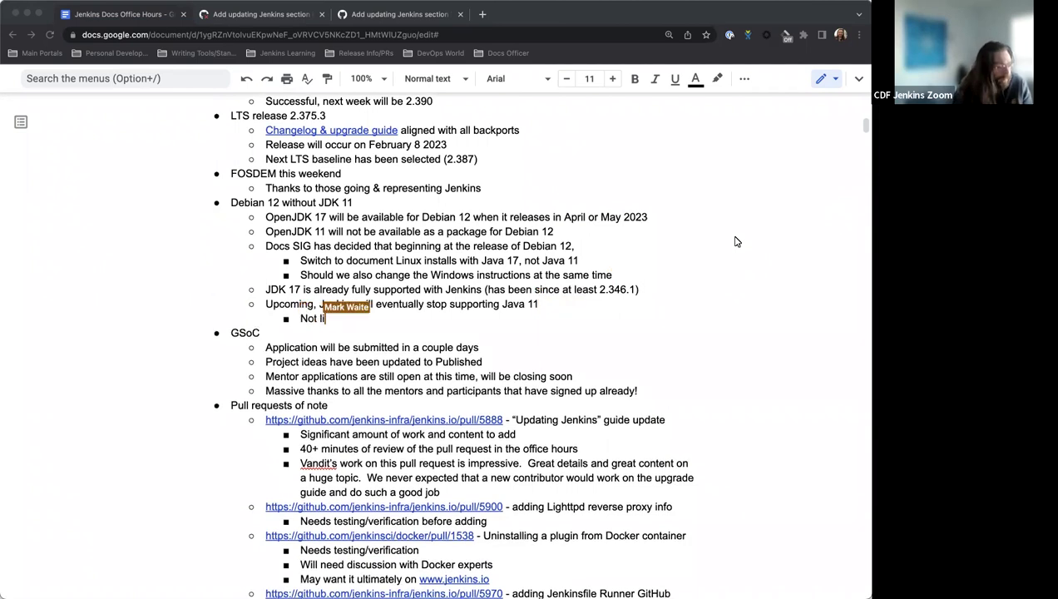
scroll(470, 359, down, 3)
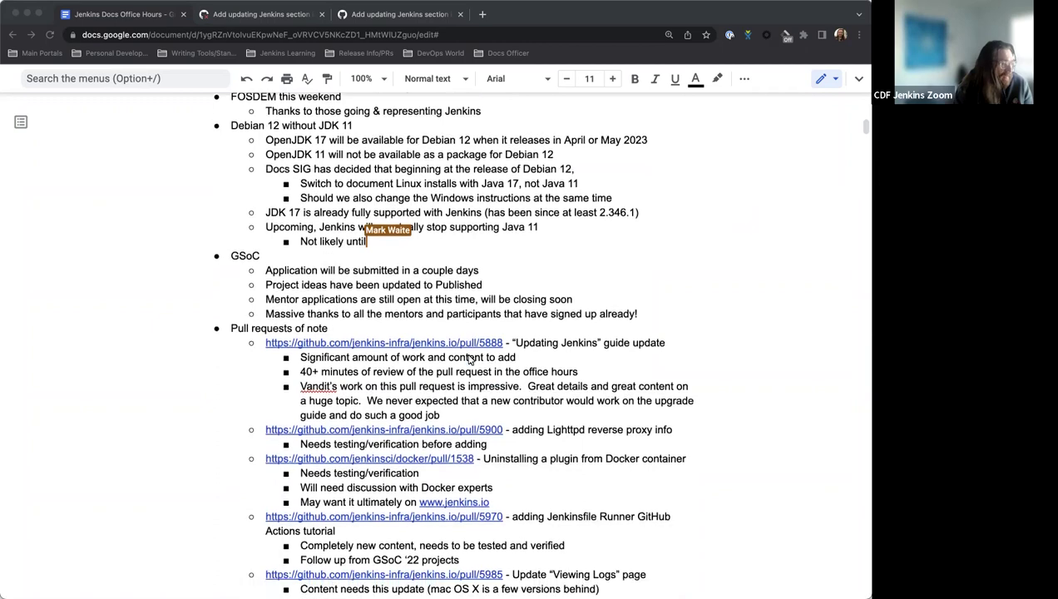
scroll(470, 360, down, 5)
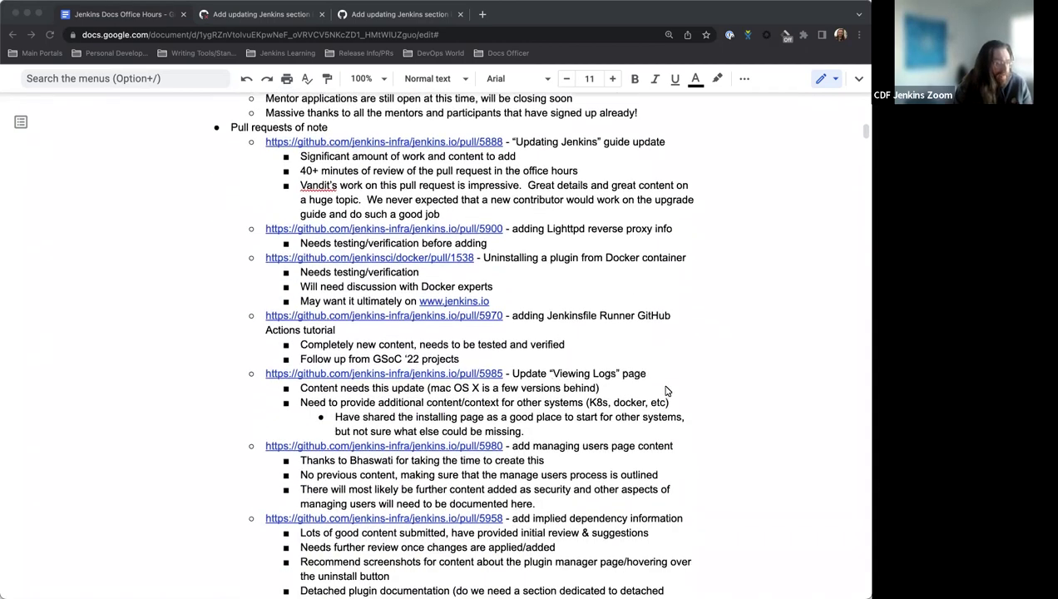
scroll(667, 382, down, 2)
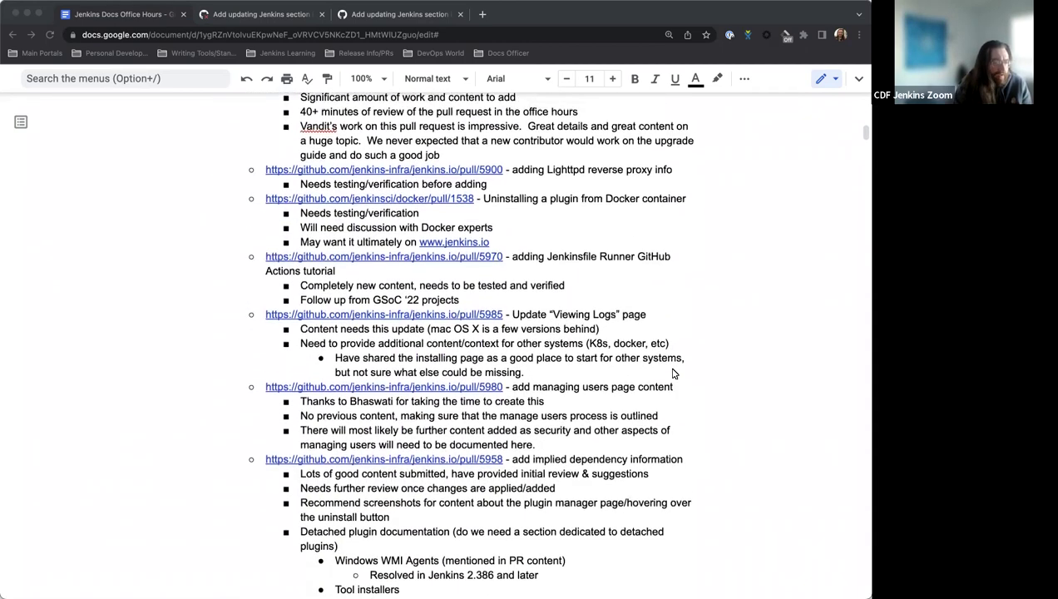
scroll(673, 374, up, 2)
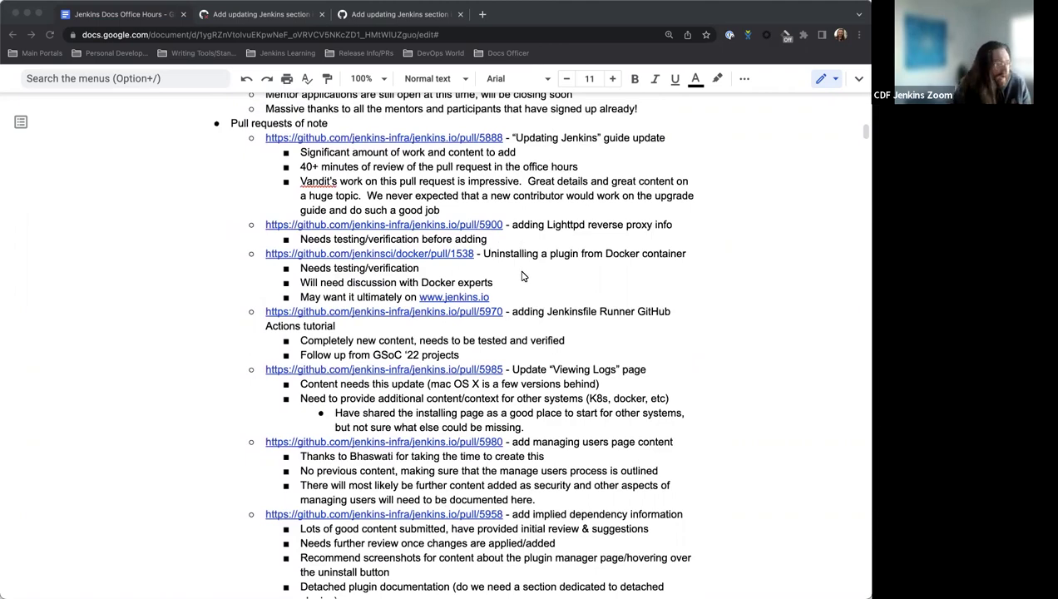
scroll(498, 260, down, 8)
scroll(497, 259, up, 6)
scroll(499, 263, up, 3)
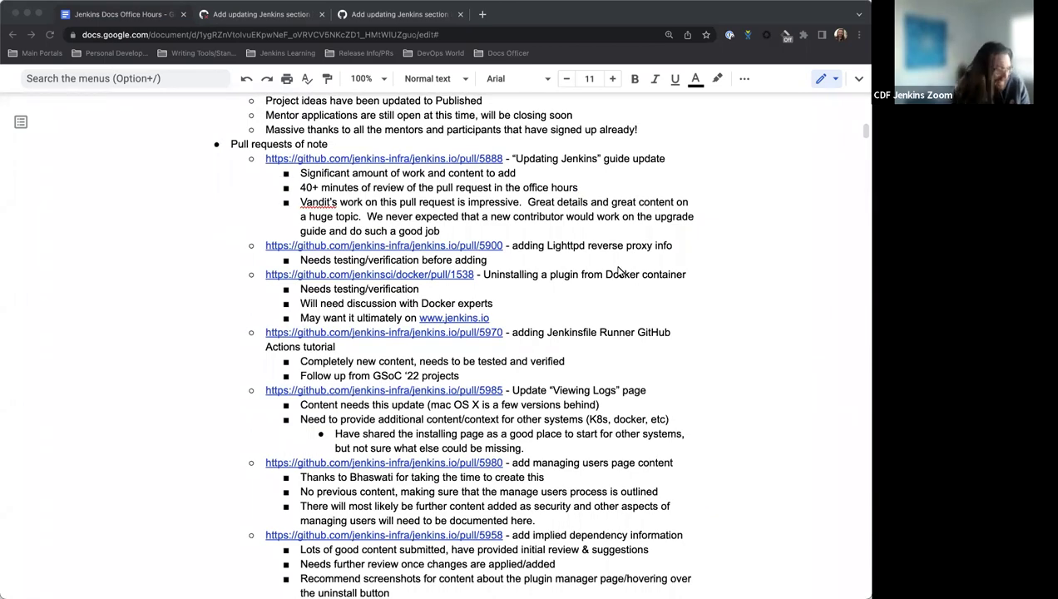
scroll(661, 212, up, 8)
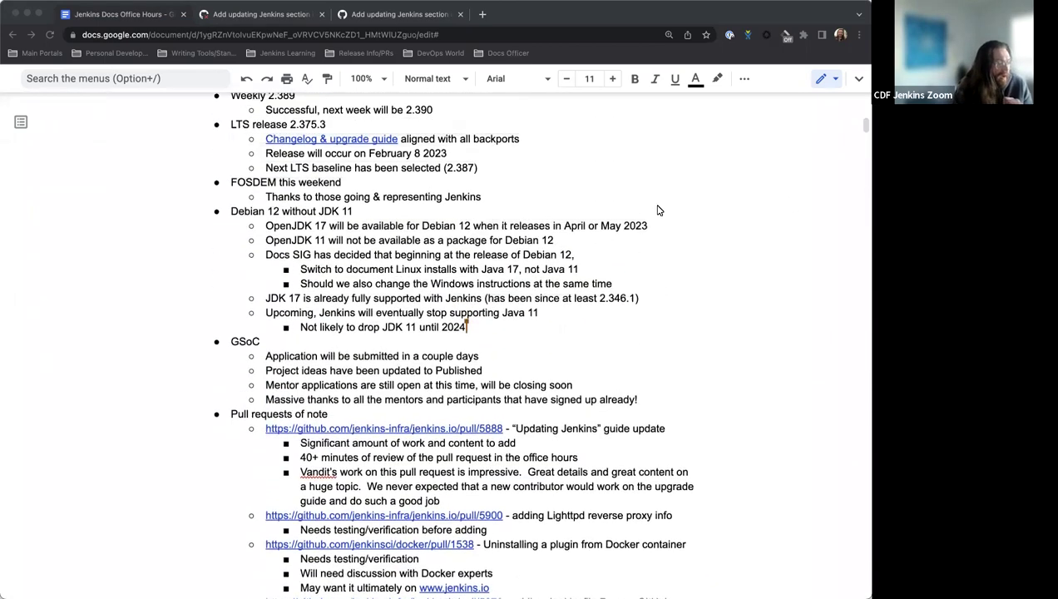
scroll(661, 220, up, 5)
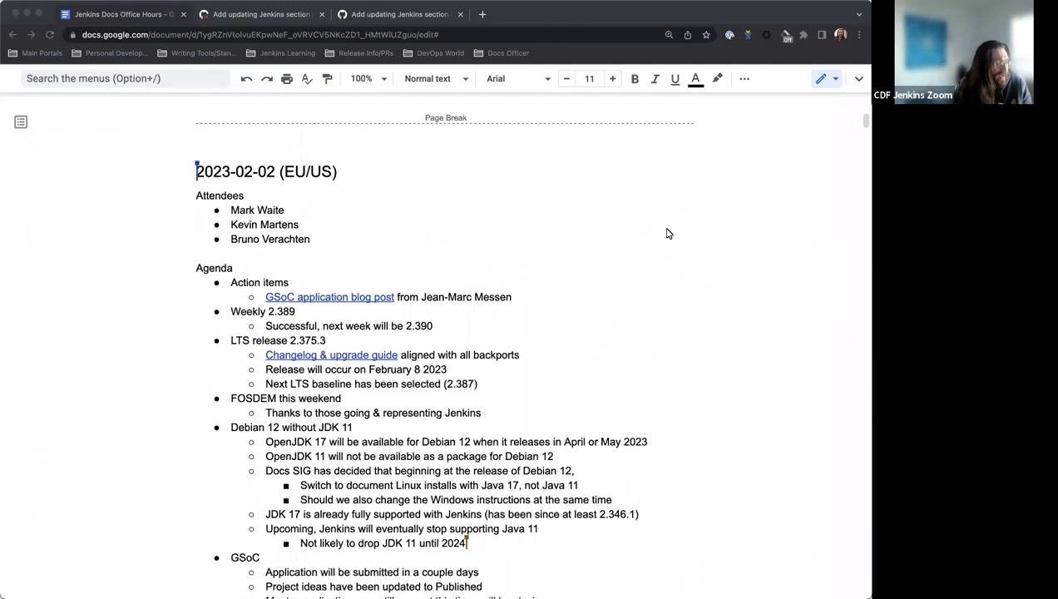
Step: Open the GSoC application blog post linked under Action items in the 2023-02-02 agenda
scroll(668, 238, down, 1)
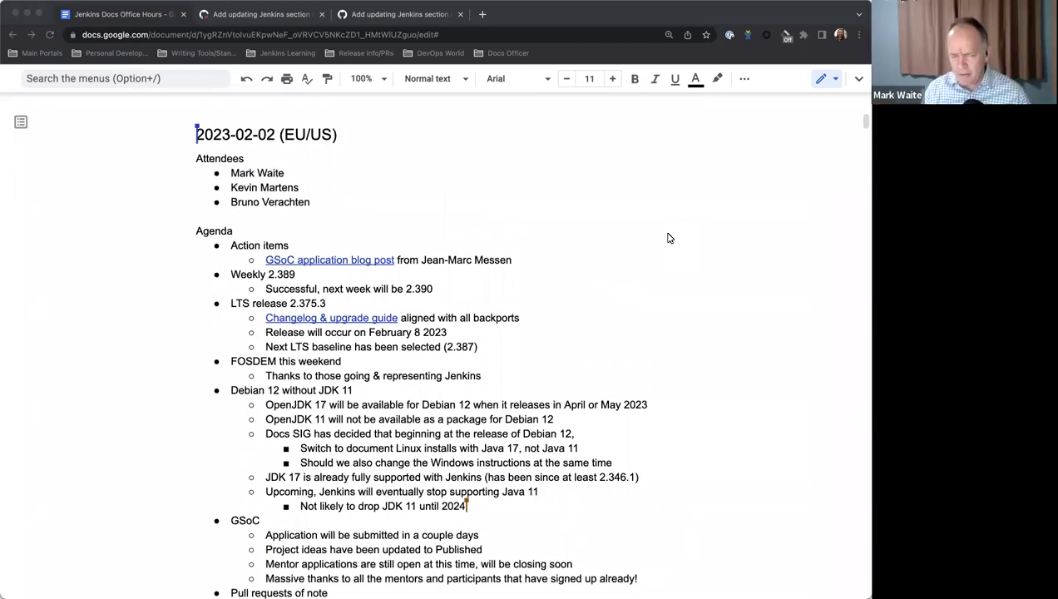
scroll(670, 225, down, 2)
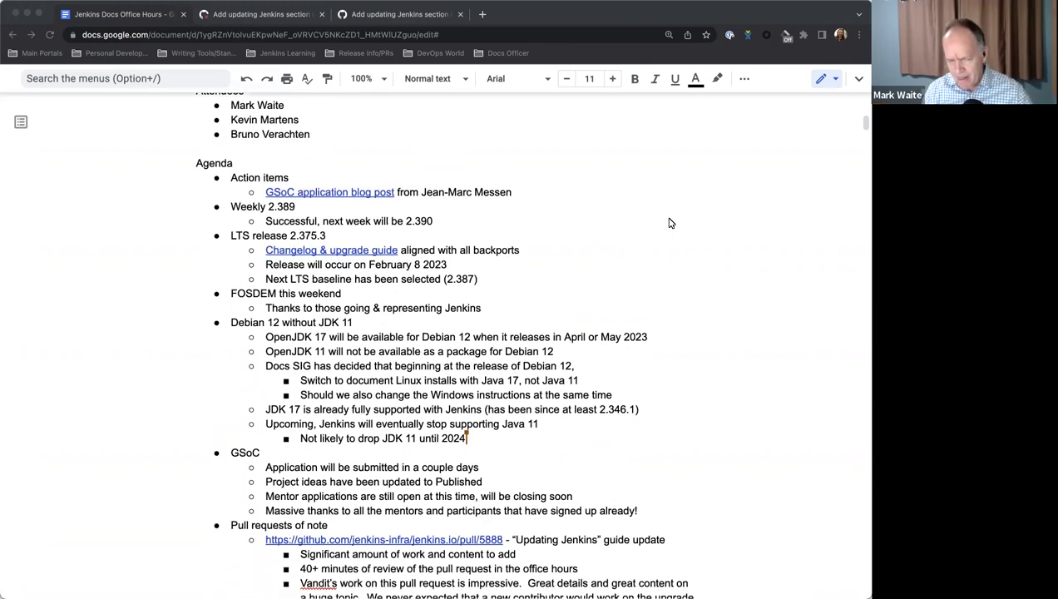
scroll(586, 249, down, 3)
scroll(586, 250, up, 3)
scroll(661, 271, down, 2)
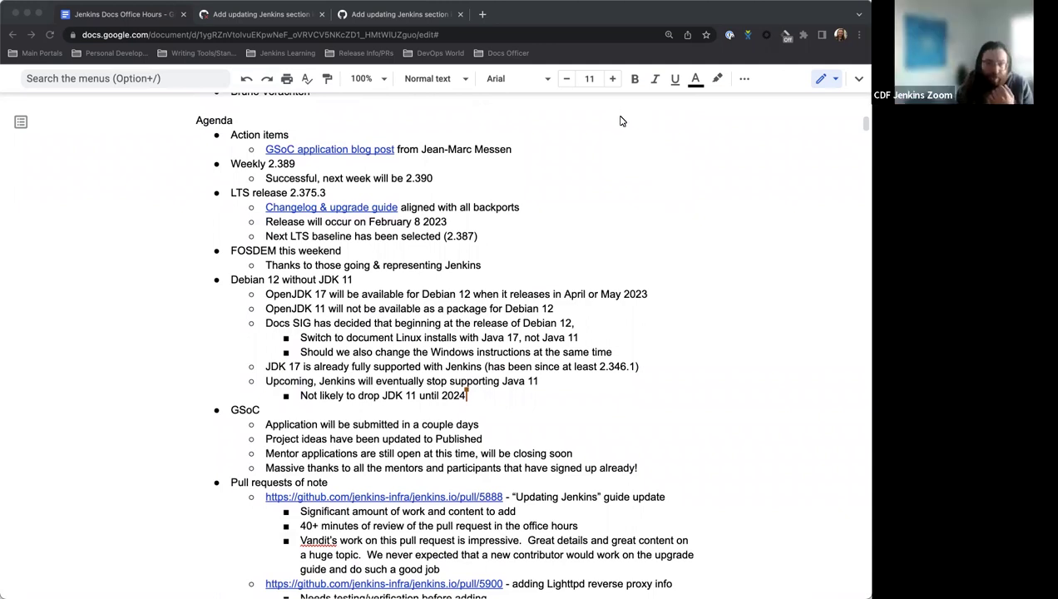
scroll(632, 129, up, 1)
scroll(507, 206, up, 2)
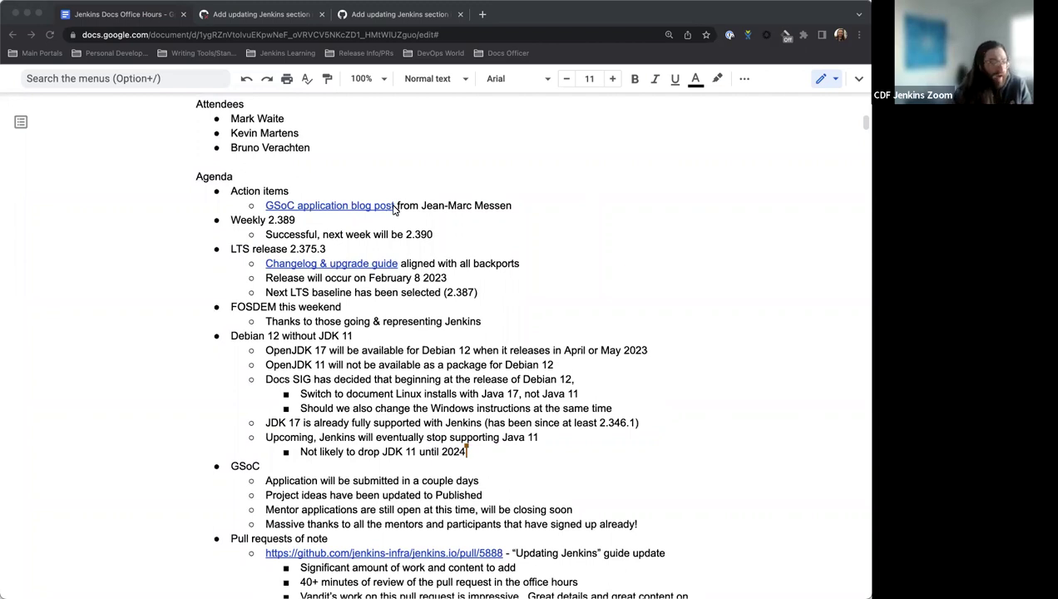
click(366, 205)
click(375, 226)
Step: Read through the GSoC blog post, covering the application timeline, contributor guidelines and office hours, and return to its beginning
scroll(710, 242, down, 1)
scroll(710, 242, down, 2)
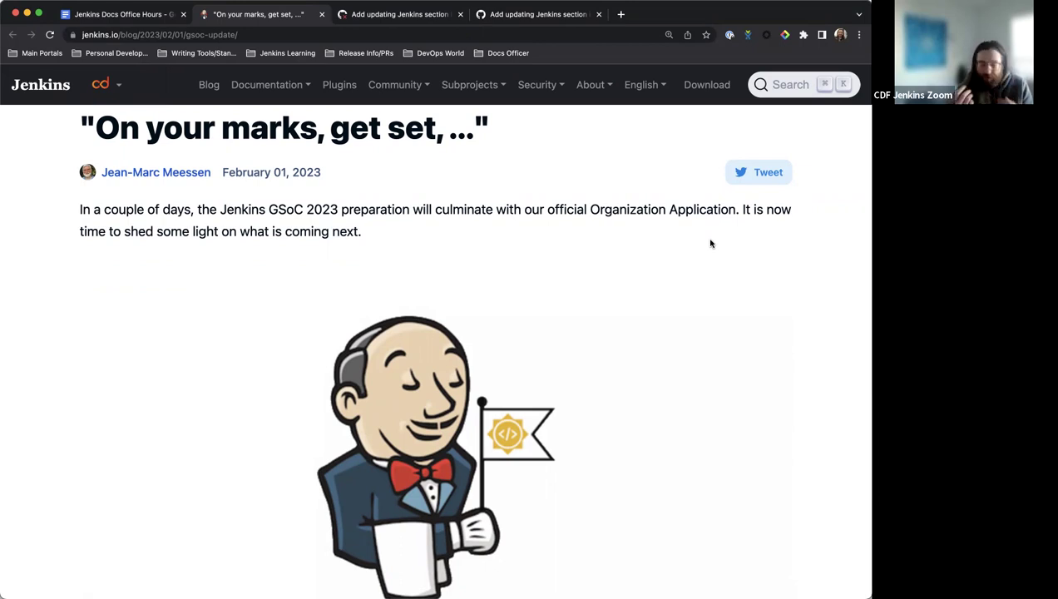
scroll(690, 215, down, 3)
scroll(688, 221, down, 3)
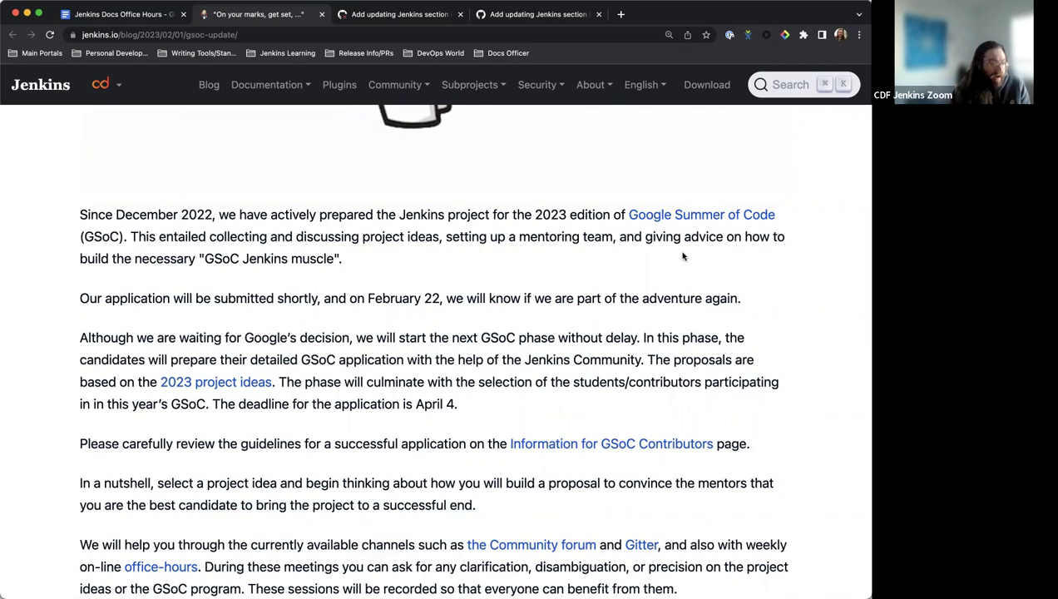
scroll(681, 250, down, 1)
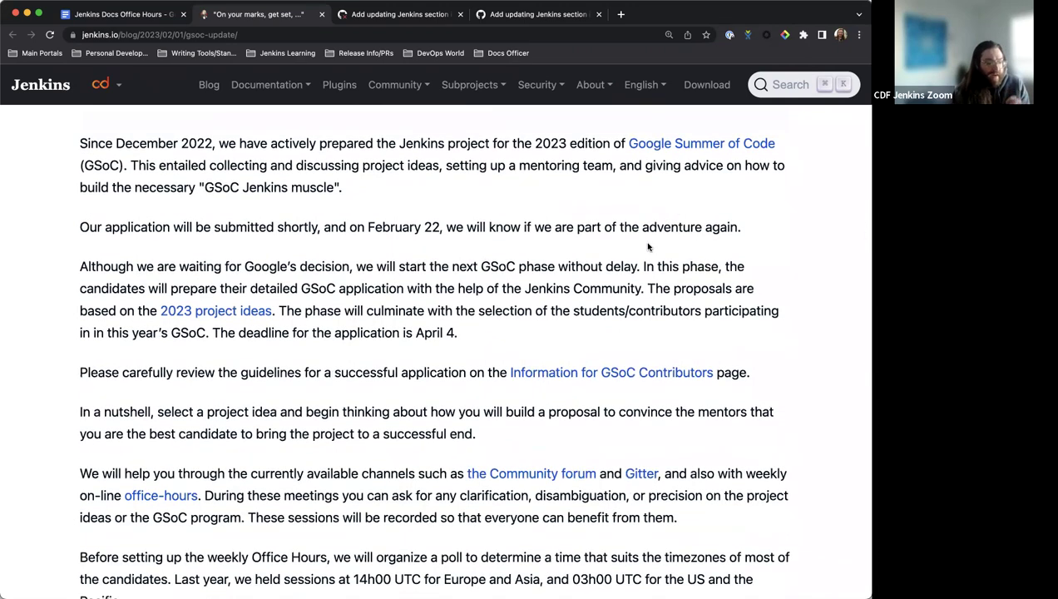
scroll(646, 247, down, 1)
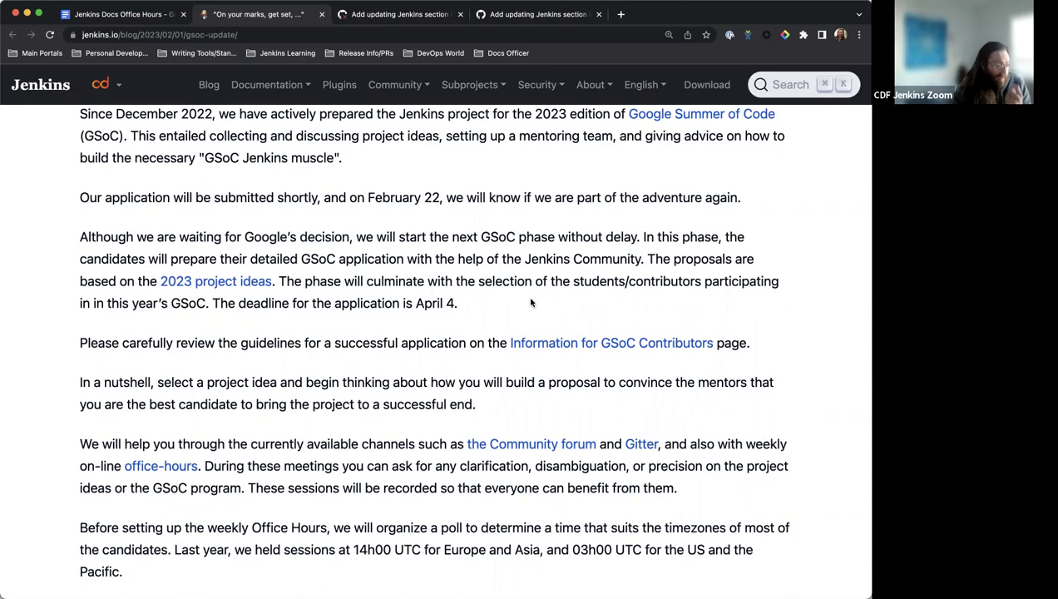
scroll(531, 303, down, 2)
scroll(531, 302, down, 5)
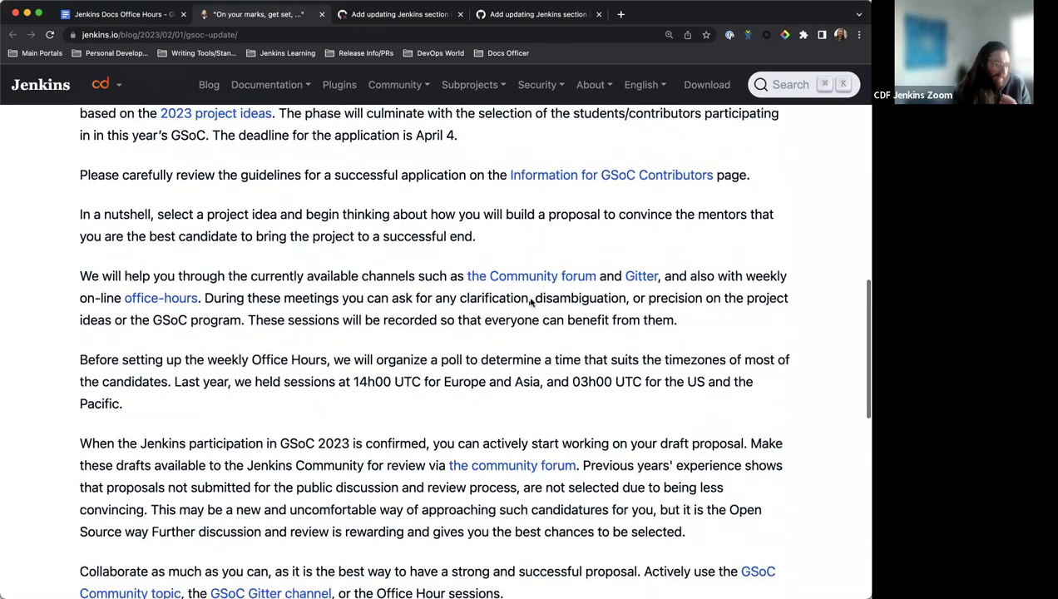
scroll(530, 303, down, 4)
scroll(530, 304, up, 5)
scroll(531, 305, up, 6)
scroll(529, 304, up, 2)
scroll(530, 305, up, 4)
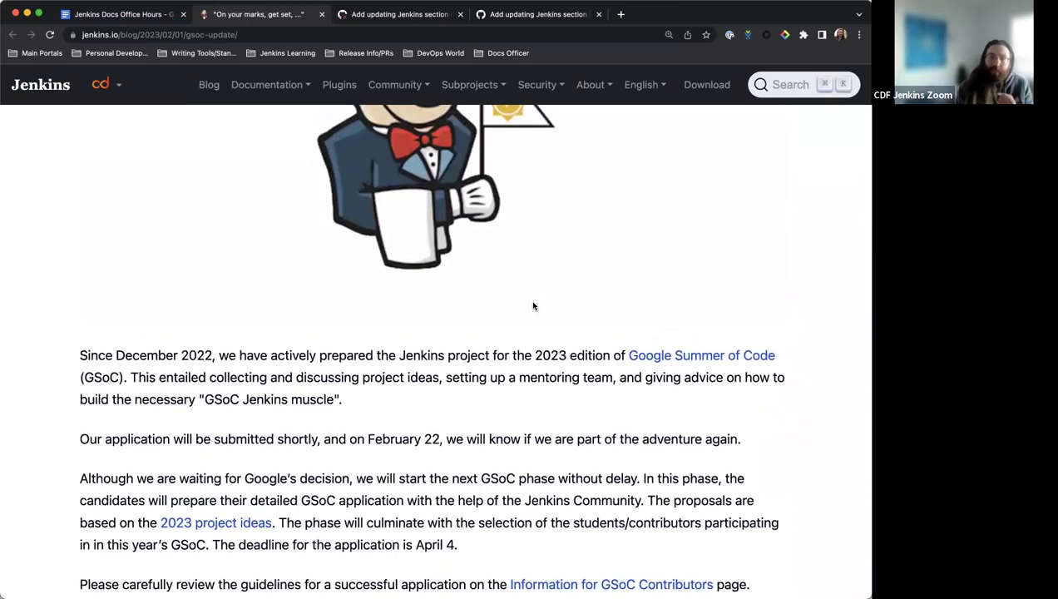
scroll(533, 306, up, 1)
scroll(534, 305, up, 4)
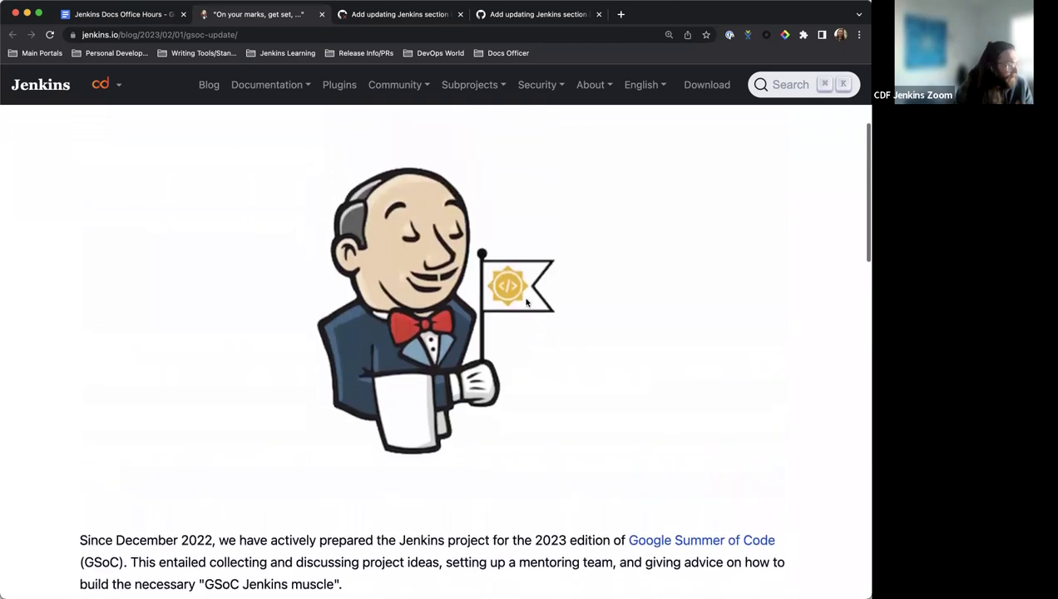
scroll(418, 248, up, 2)
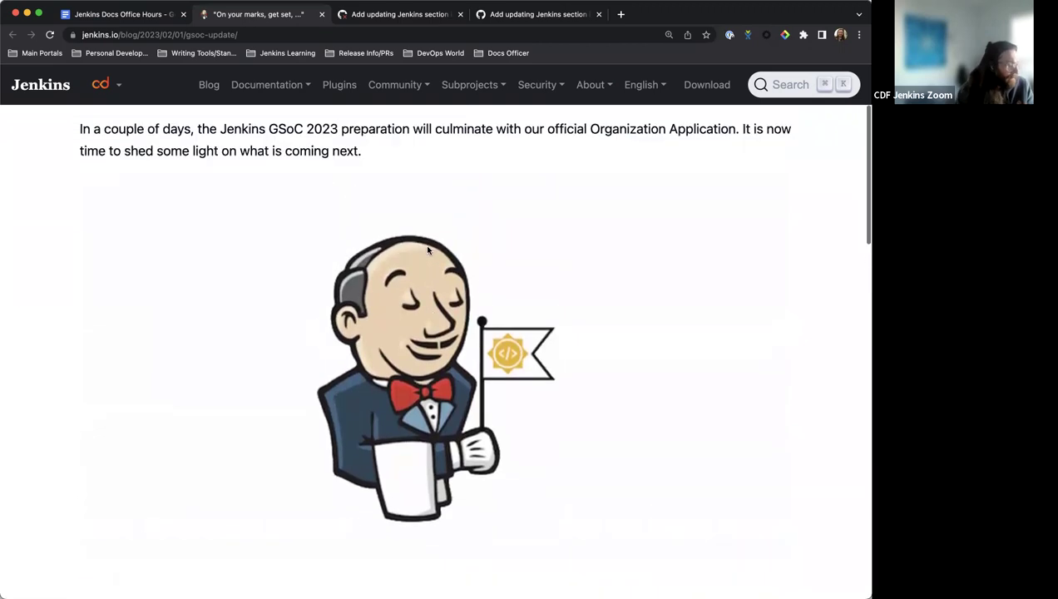
Step: Return to the meeting notes and append ", needs merging" to the changelog and upgrade guide item under LTS release 2.375.3
click(132, 15)
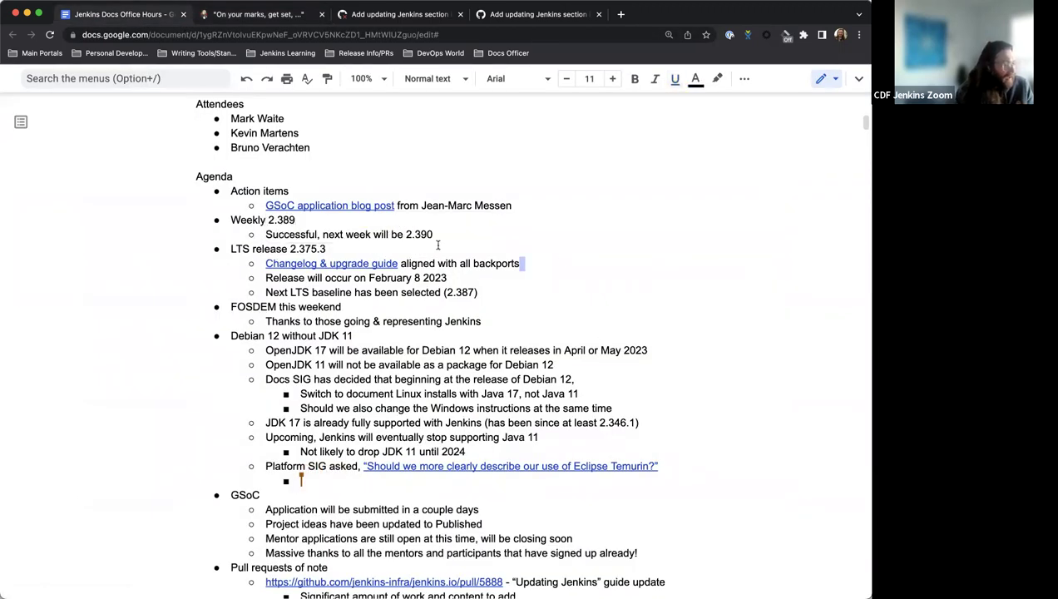
scroll(437, 244, down, 1)
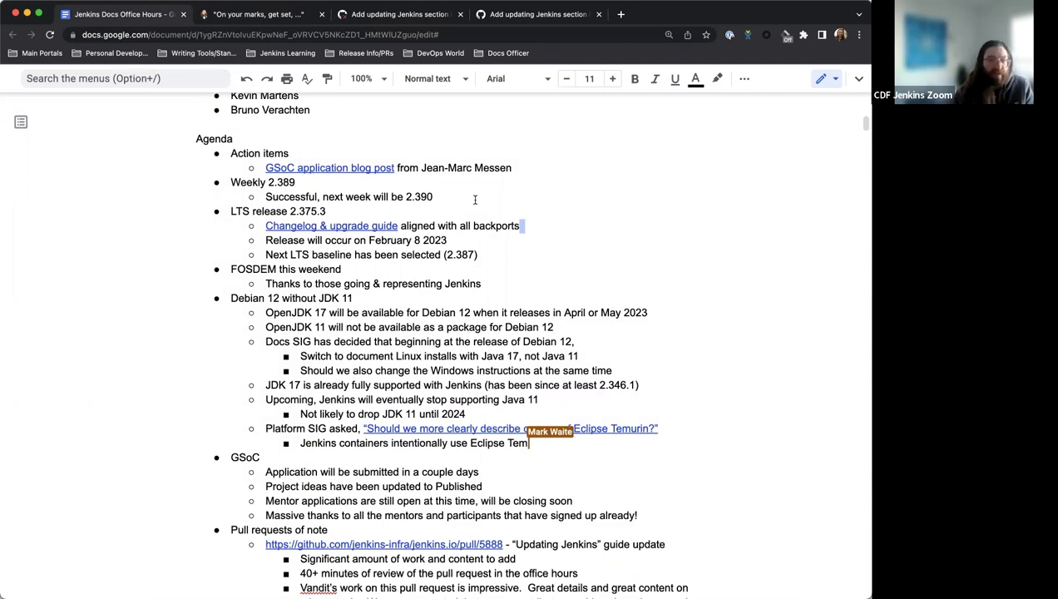
scroll(557, 222, down, 1)
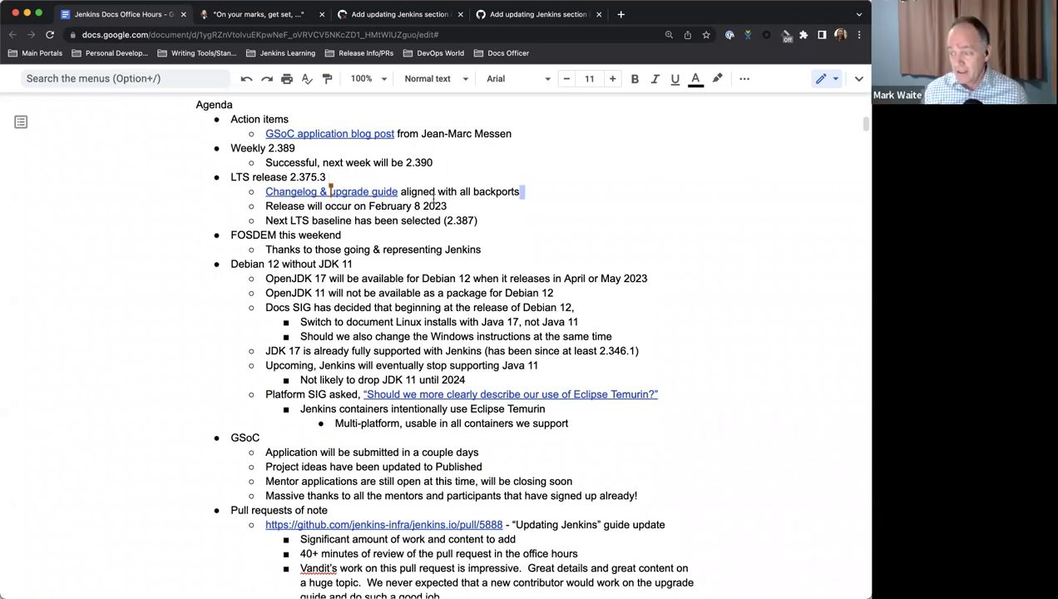
text(, needs merging)
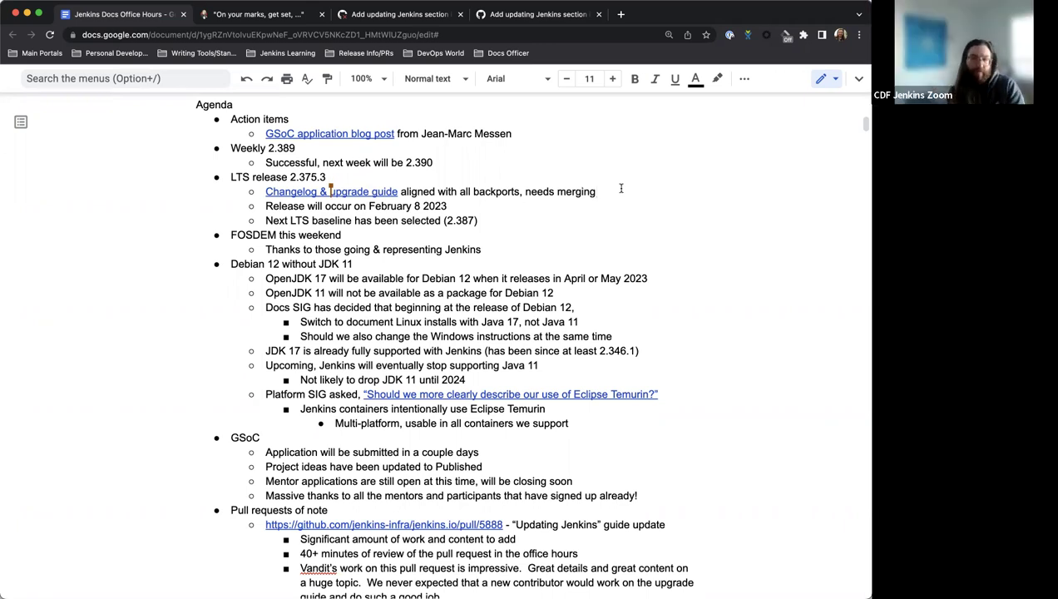
Step: Change "needs merging" to "merged" in the changelog and upgrade guide item
double_click(551, 192)
key(BackSpace)
key(Right)
key(Right)
key(Right)
key(Right)
key(Right)
key(Right)
key(Right)
key(BackSpace)
key(BackSpace)
key(BackSpace)
text(ed)
Step: Add the nested answer "Yes" beneath the question about changing the Windows instructions in the Debian 12 section
scroll(453, 224, down, 1)
scroll(420, 193, up, 1)
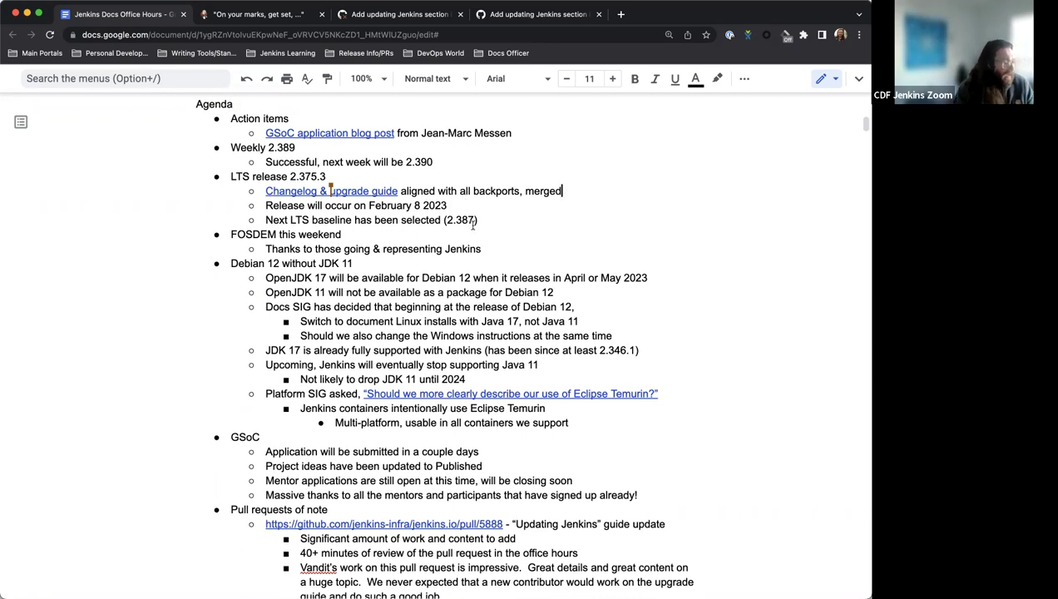
scroll(468, 212, down, 1)
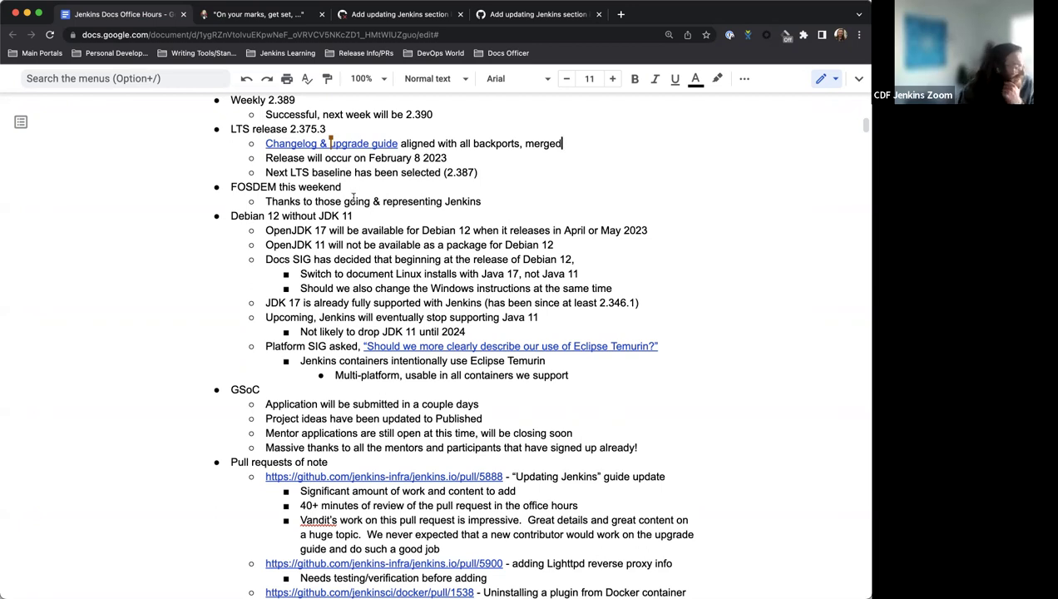
scroll(353, 196, down, 3)
scroll(353, 183, up, 2)
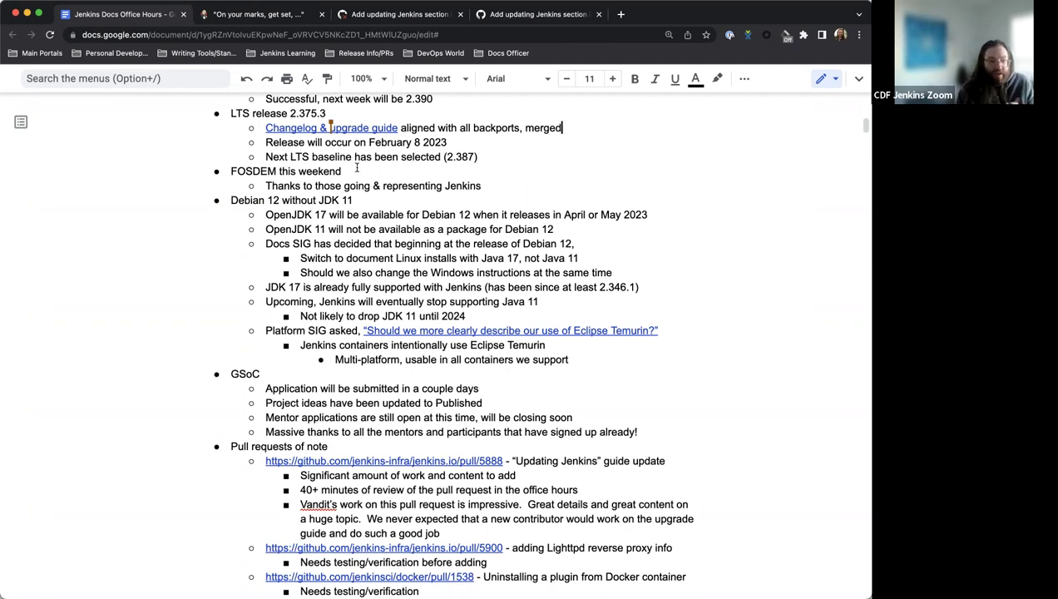
scroll(266, 191, down, 3)
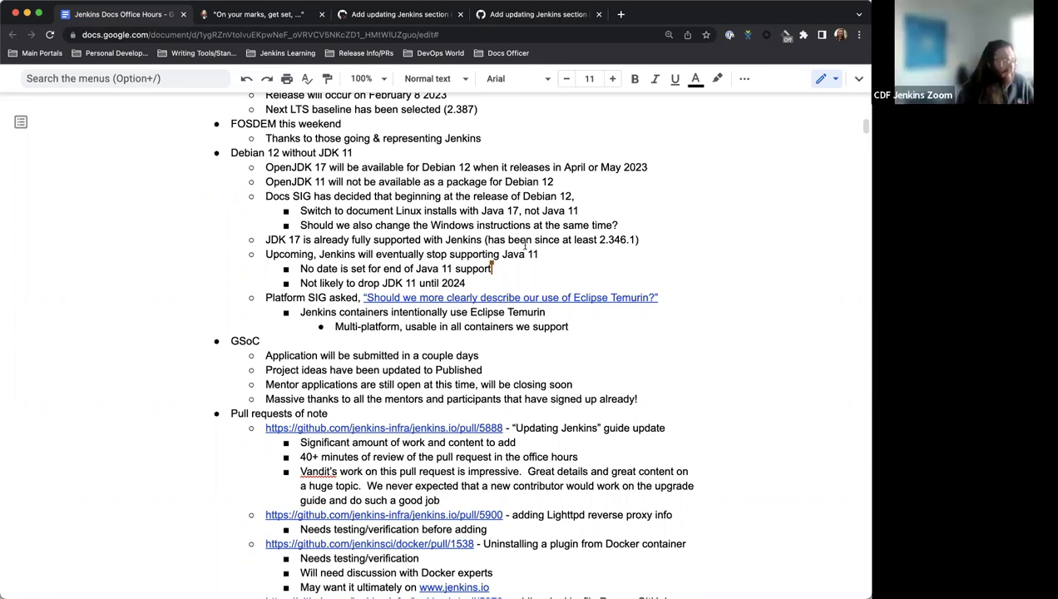
click(651, 225)
key(Return)
key(Tab)
text(Yes)
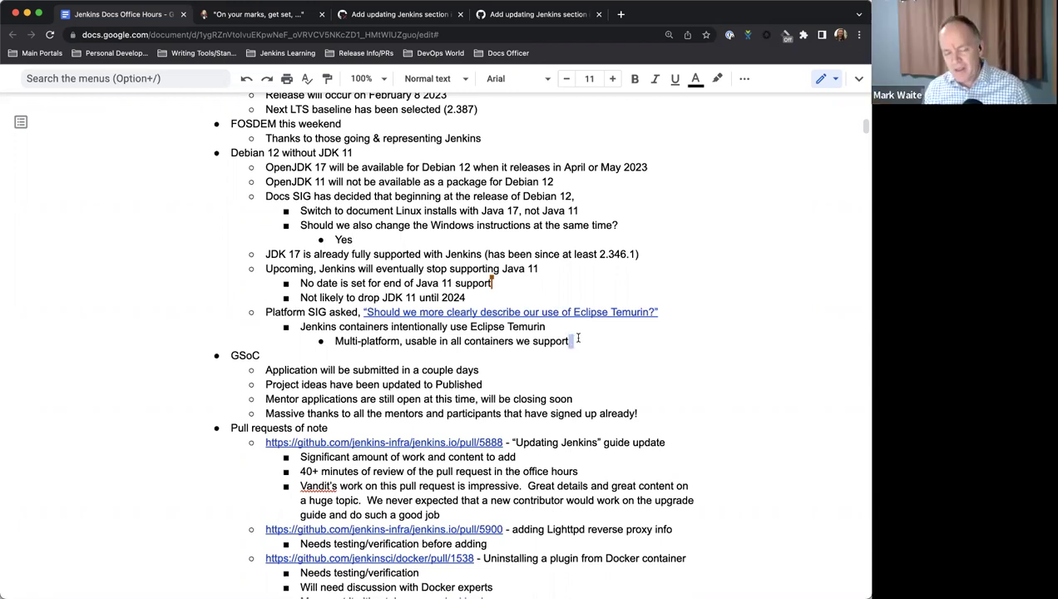
Step: Add "Needs adding to documentation" after the multi-platform point under Eclipse Temurin, with "Installation" as its nested bullet
click(578, 340)
key(Return)
text(Needs ad)
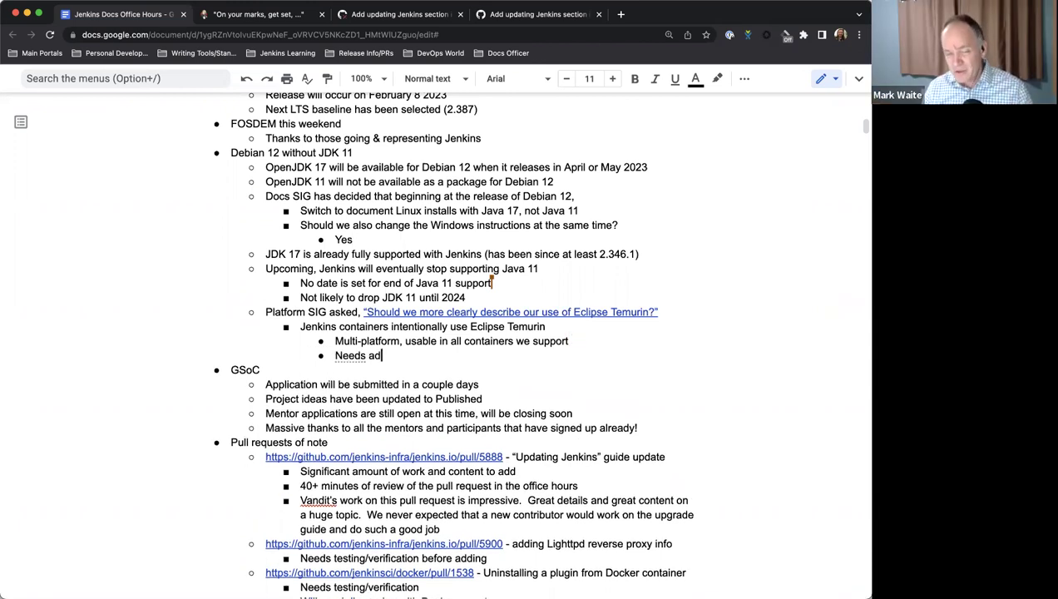
text(ding to document)
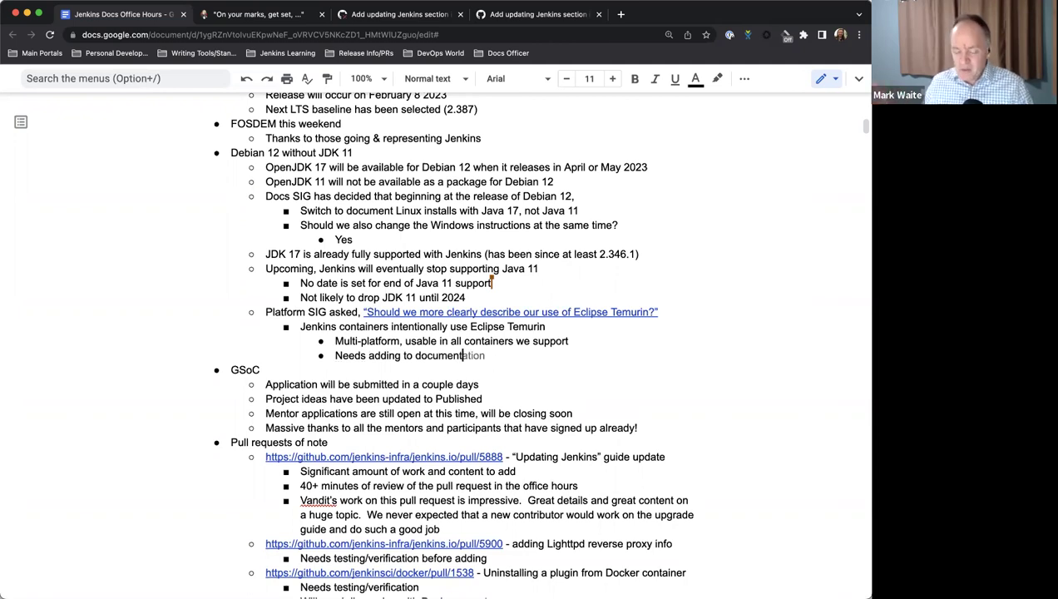
text(ation)
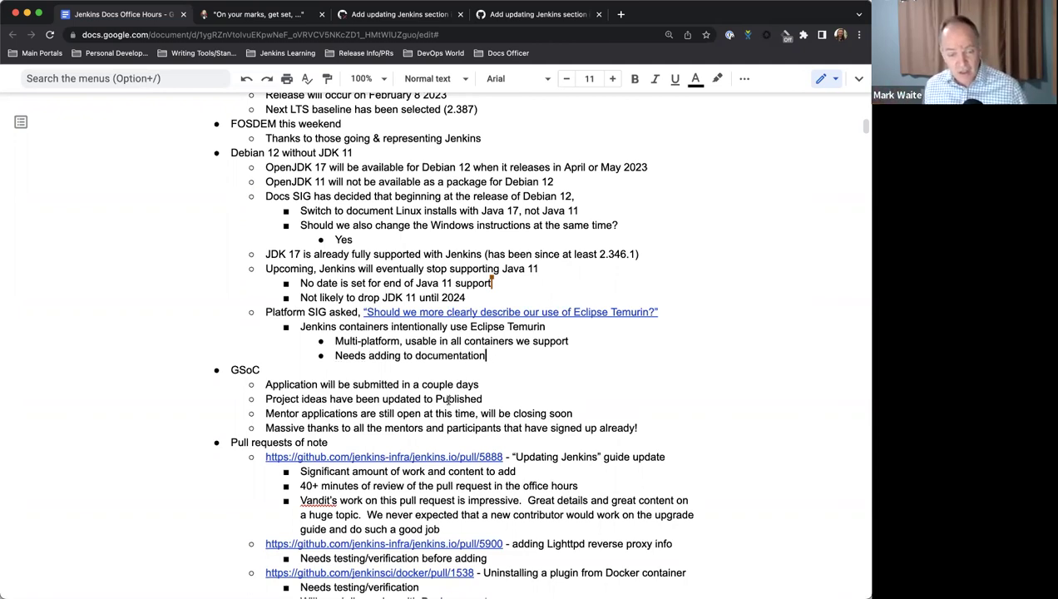
key(Return)
key(Tab)
text(Installation)
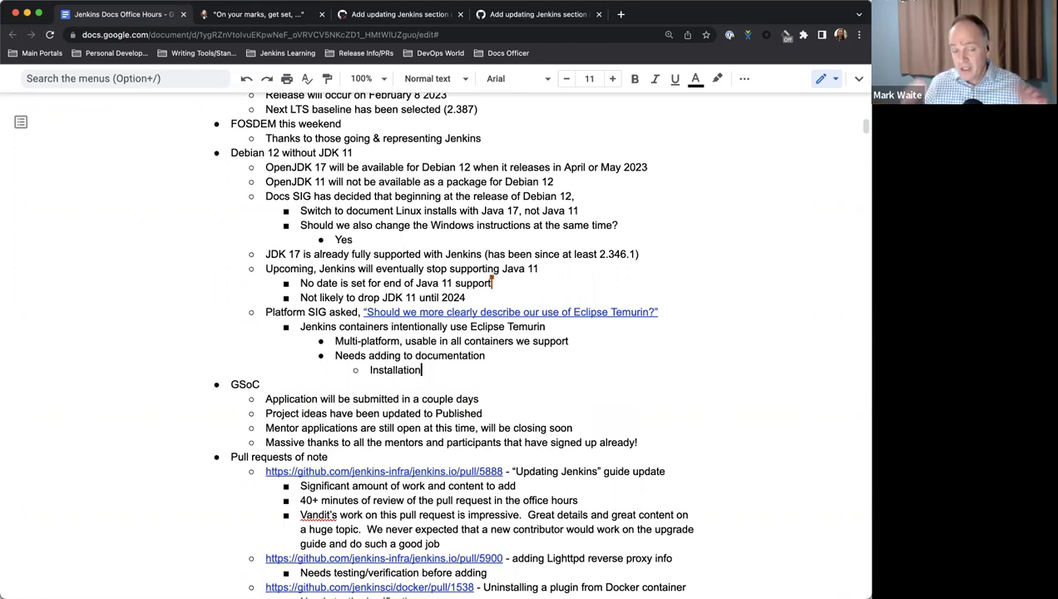
Step: Append ", blog post (?)" to the "Installation" bullet beneath "Needs adding to documentation"
text(, blog pos)
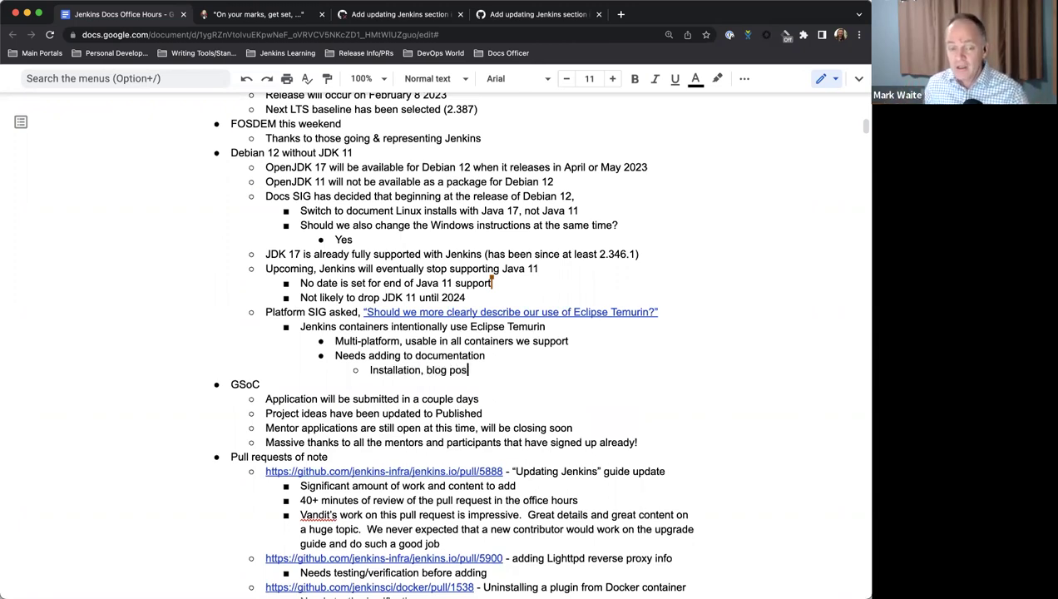
text(t ()
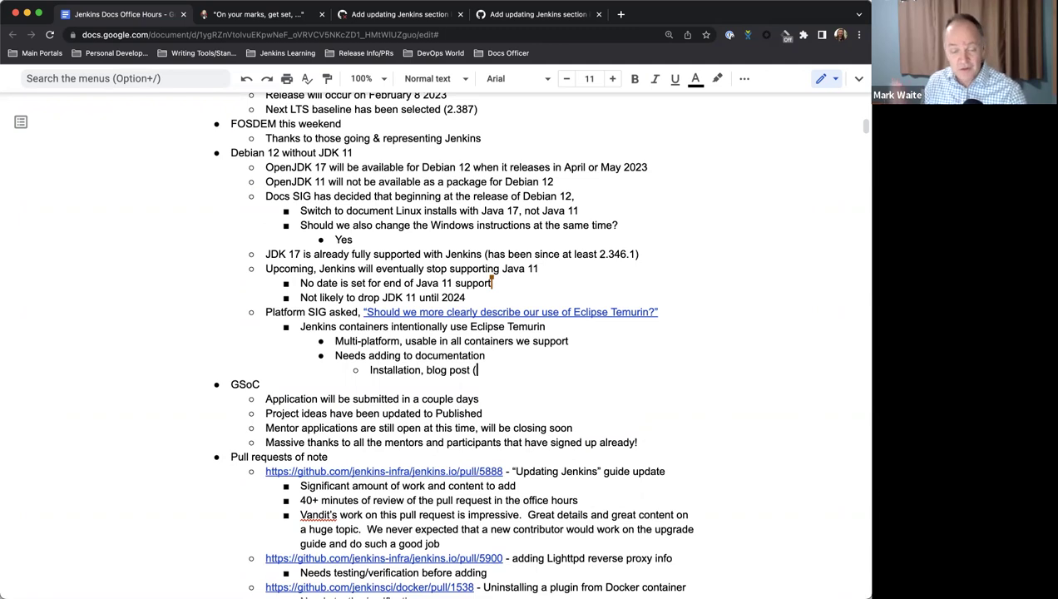
key(super+slash)
key(super+minus)
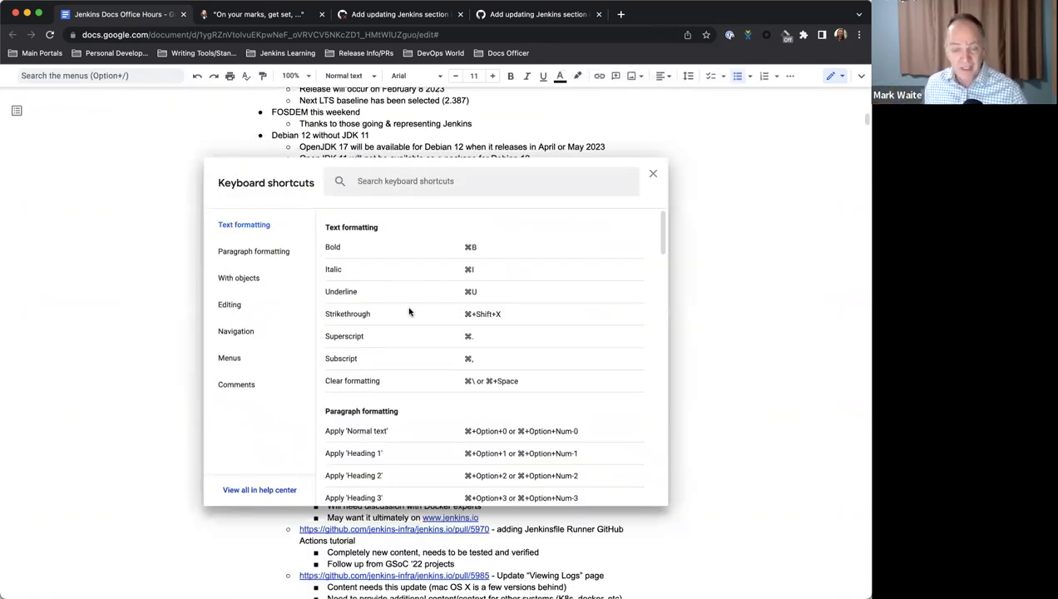
click(651, 176)
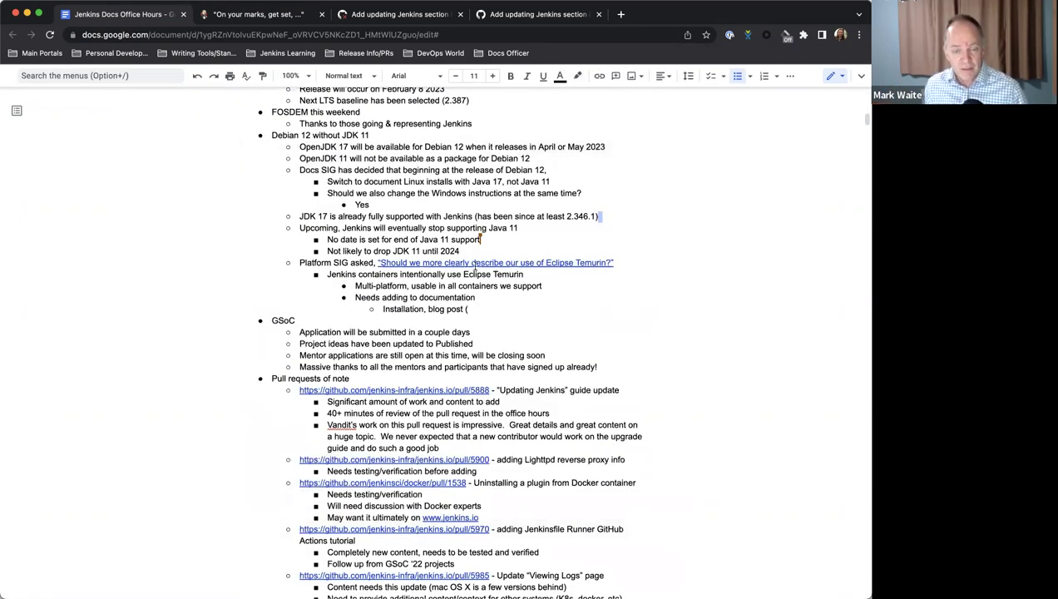
key(super+equal)
key(super+equal)
key(super+equal)
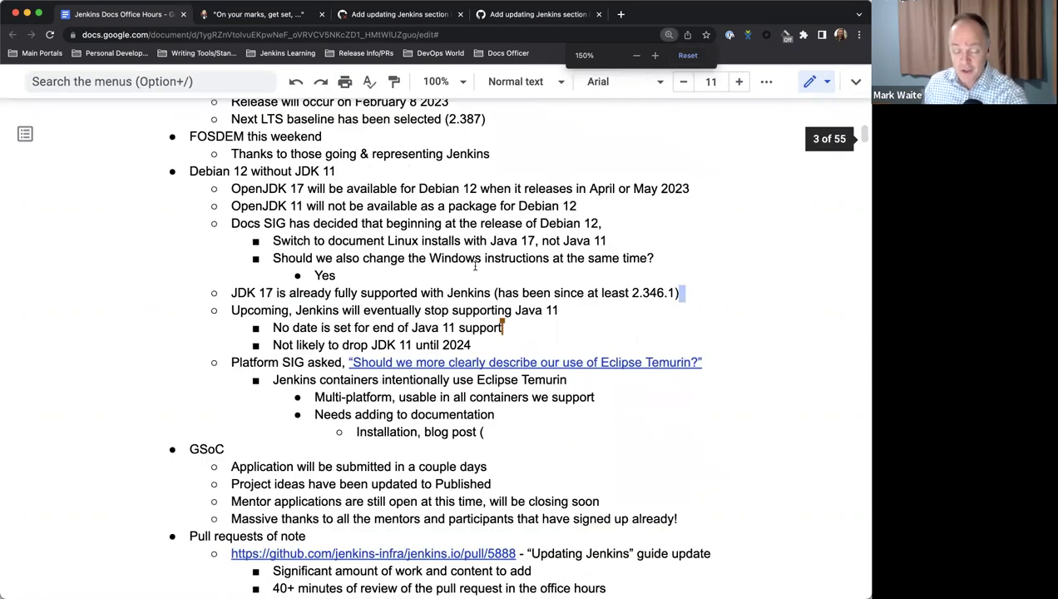
click(484, 432)
text(?))
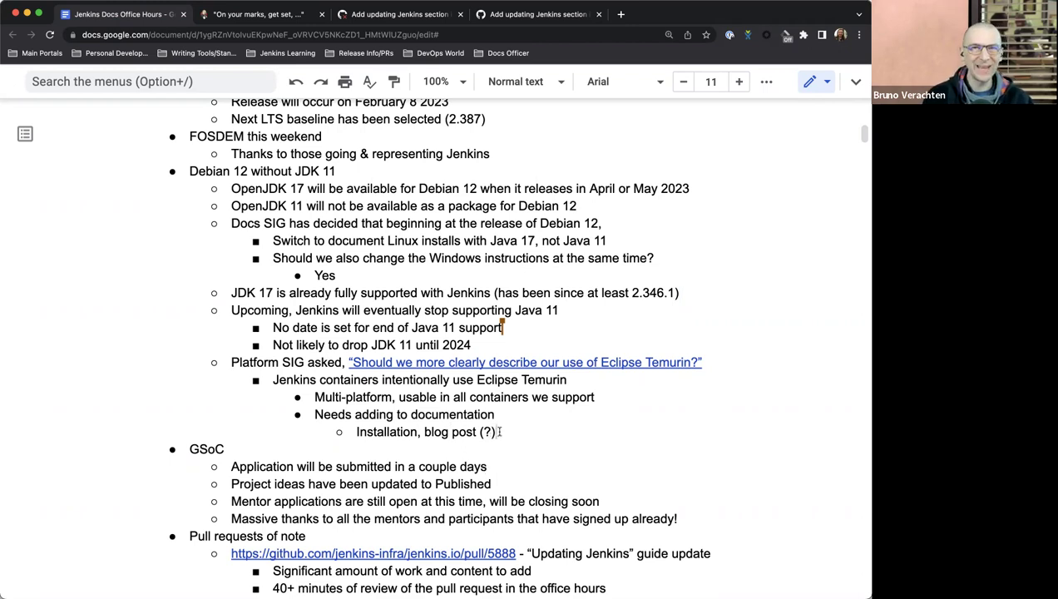
Step: Add the bullet "How to install JDK11 on Bookworm (Debian 12)" at the same level as "Needs adding to documentation"
key(Return)
key(shift+Tab)
text(h)
key(BackSpace)
text(How to ins)
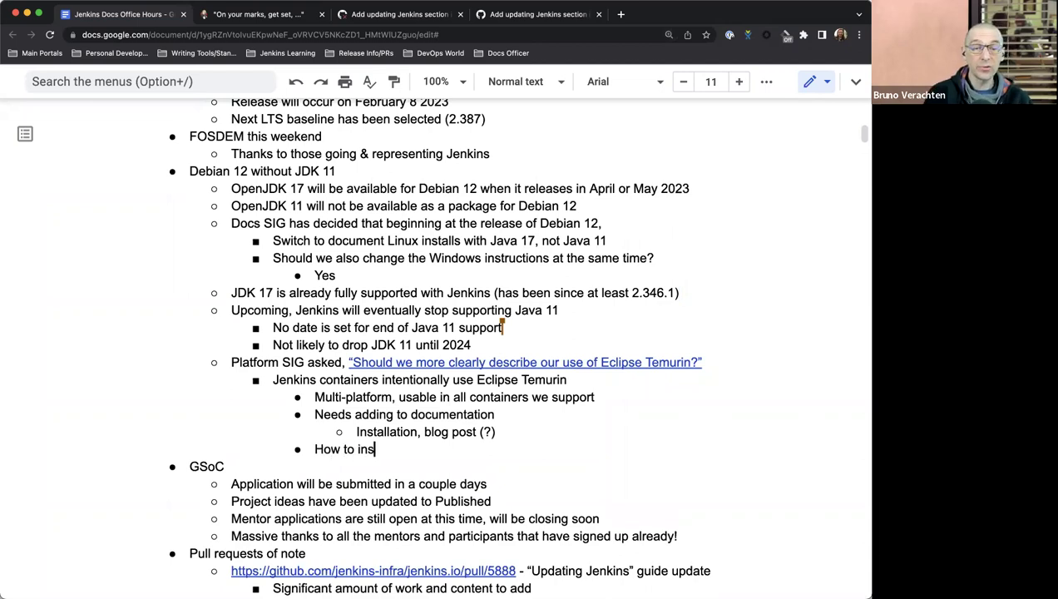
text(tall JDK 11)
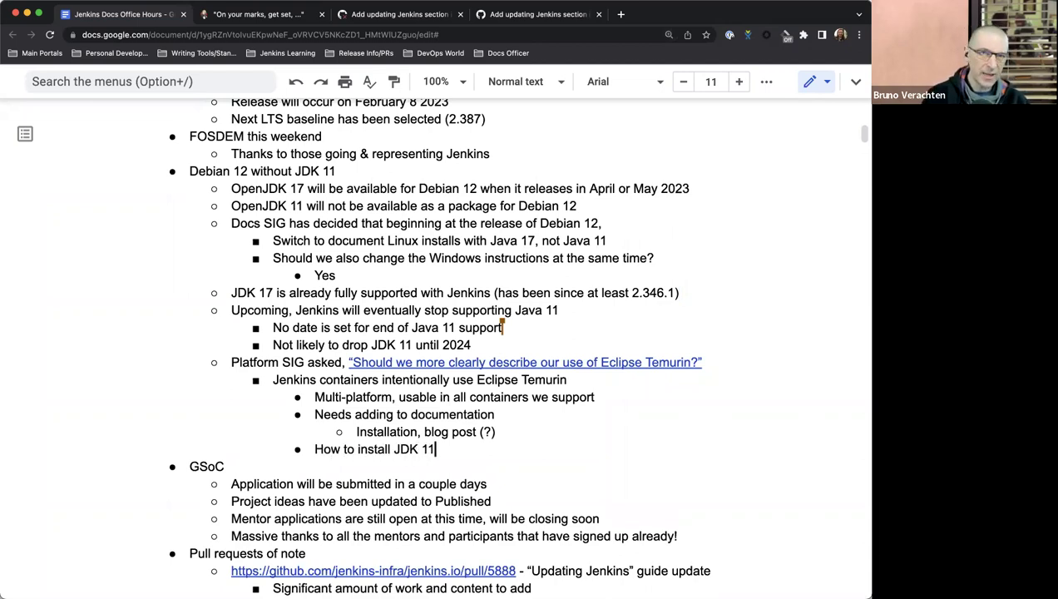
key(BackSpace)
key(BackSpace)
key(BackSpace)
text(11 on Bo)
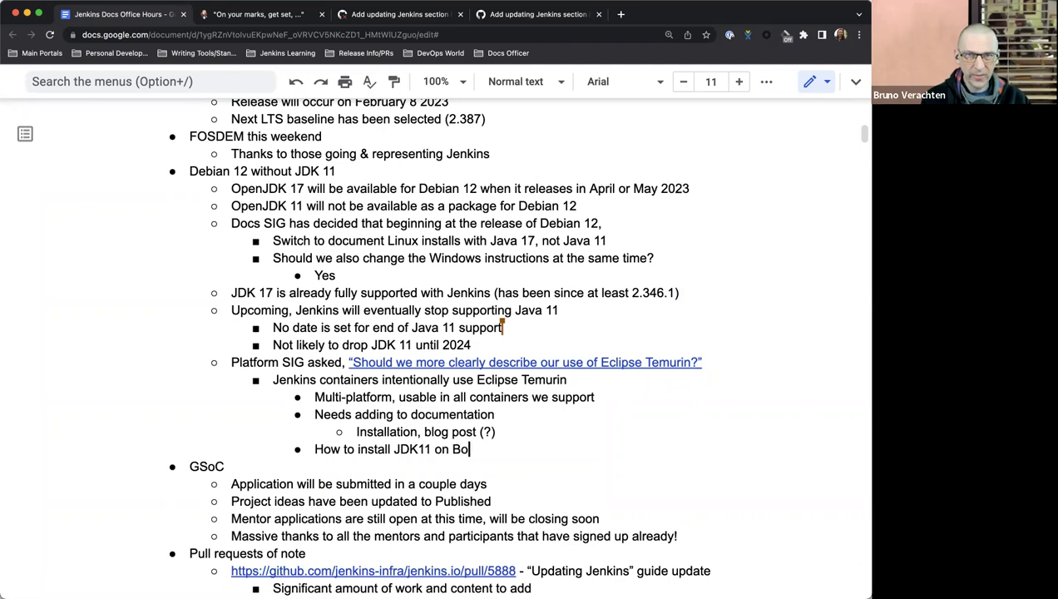
text(okworm (Dem)
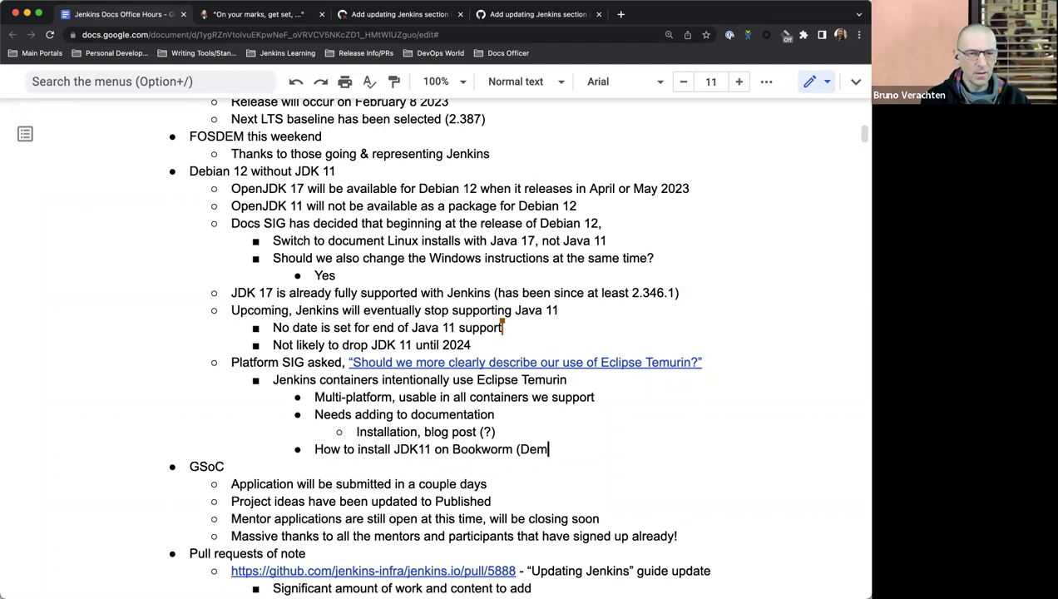
key(BackSpace)
text(bian 12))
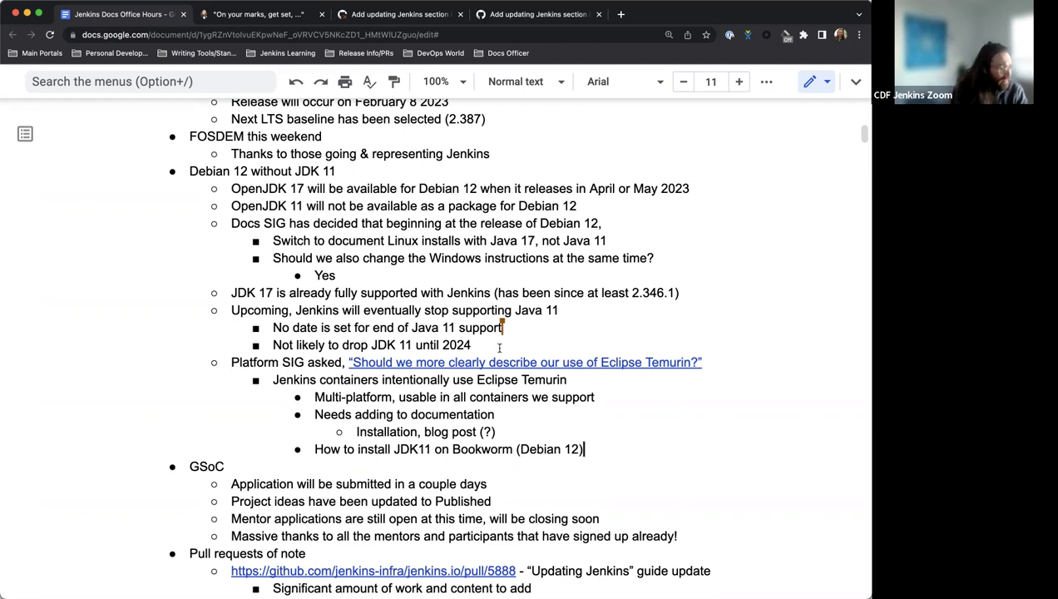
Step: Go through the GSoC items and the pull requests of note in the meeting notes
scroll(183, 332, down, 1)
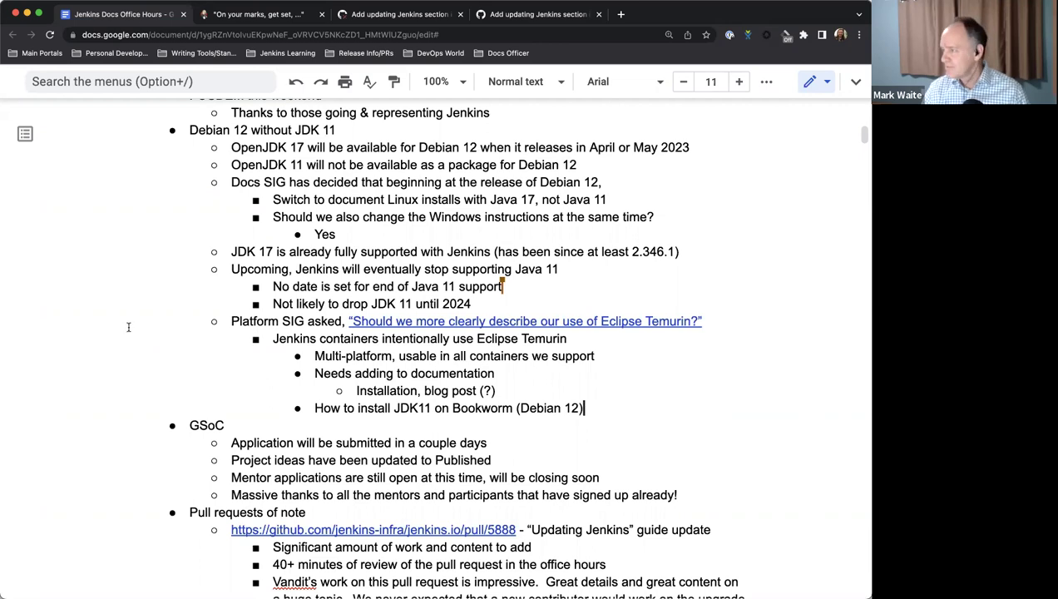
scroll(178, 274, down, 5)
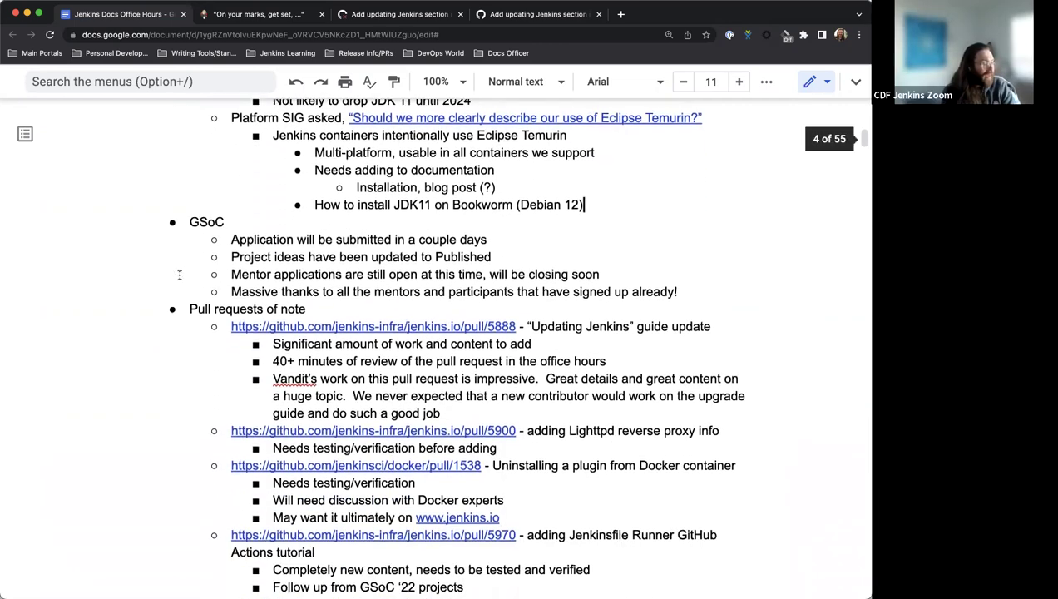
scroll(166, 274, up, 1)
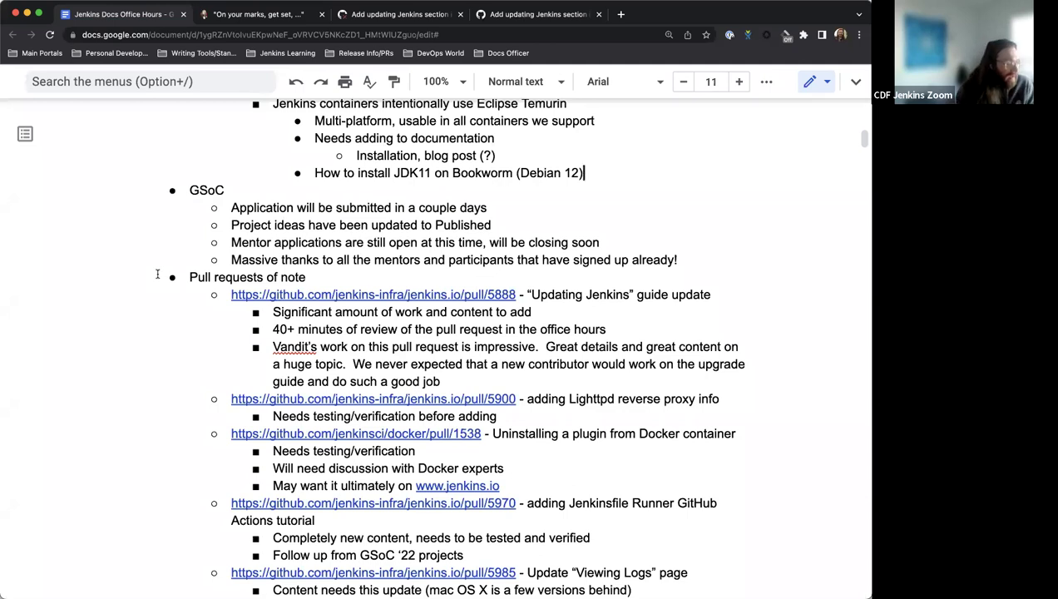
scroll(309, 266, down, 1)
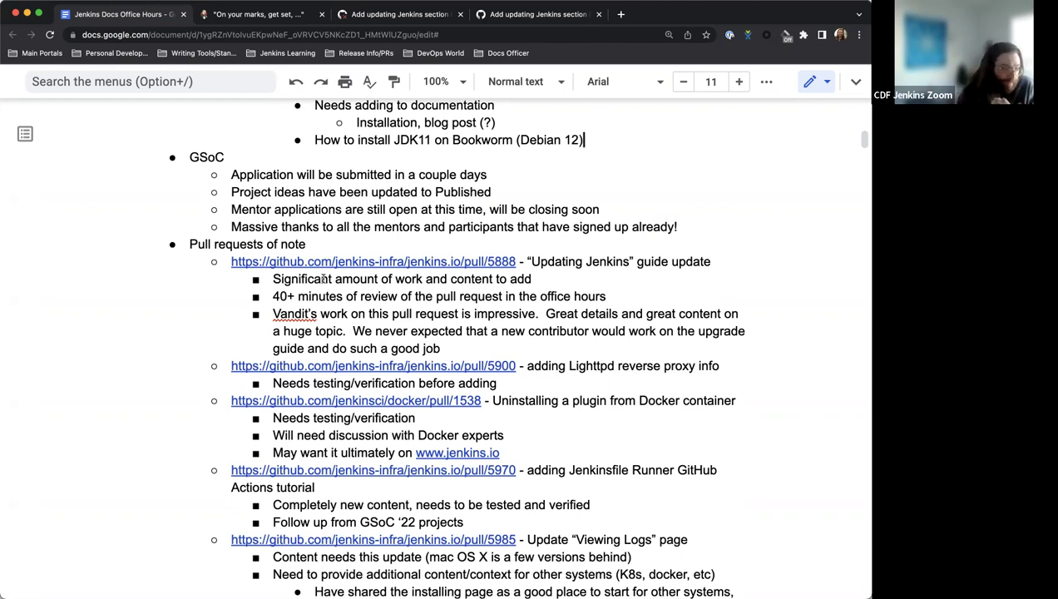
scroll(323, 278, down, 2)
scroll(220, 334, down, 3)
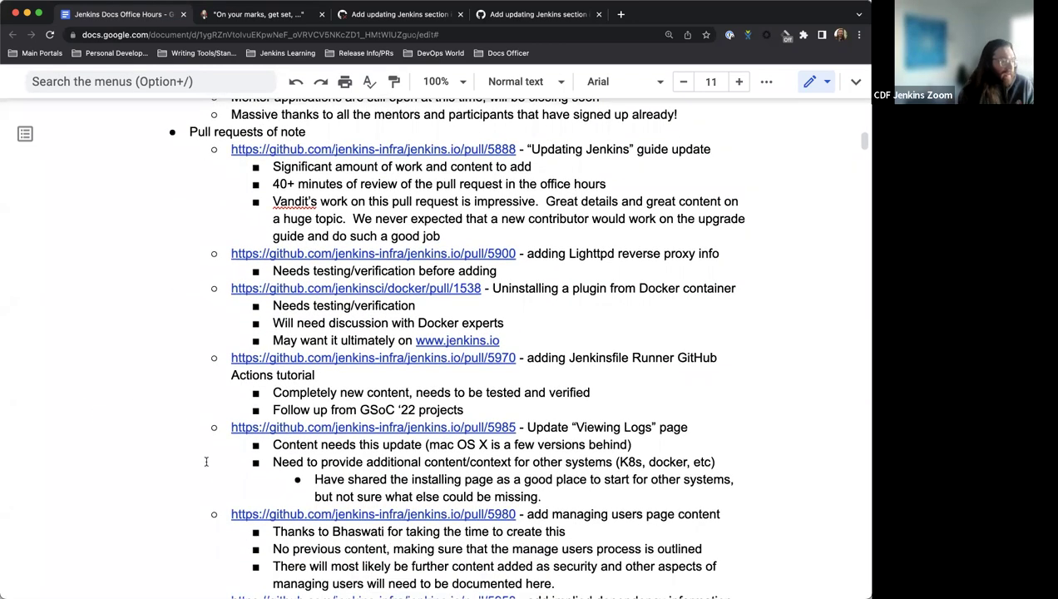
scroll(206, 335, down, 2)
scroll(206, 335, up, 1)
scroll(207, 335, down, 1)
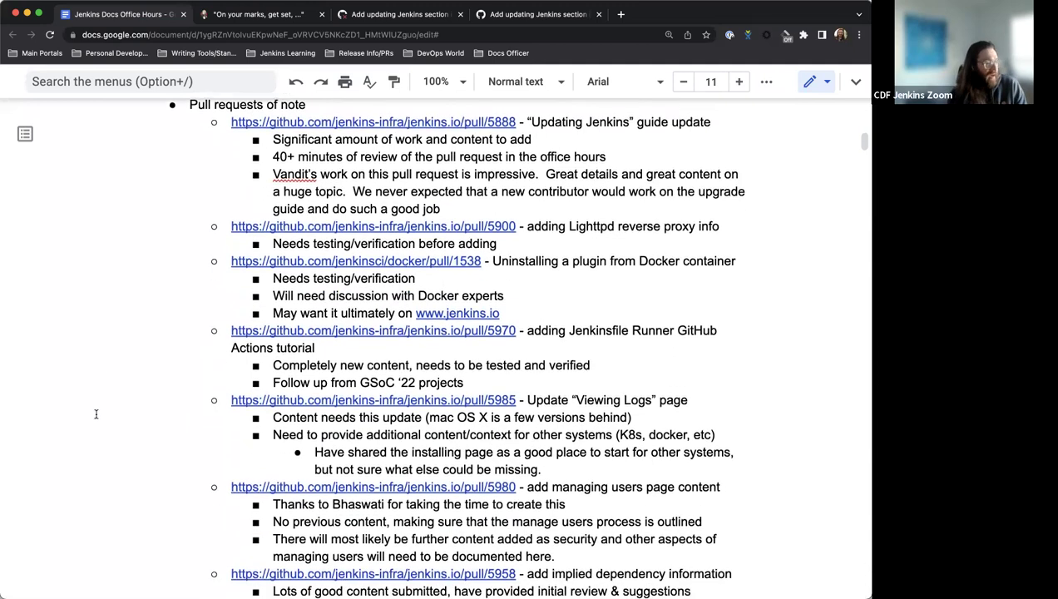
scroll(102, 412, down, 1)
scroll(117, 412, up, 2)
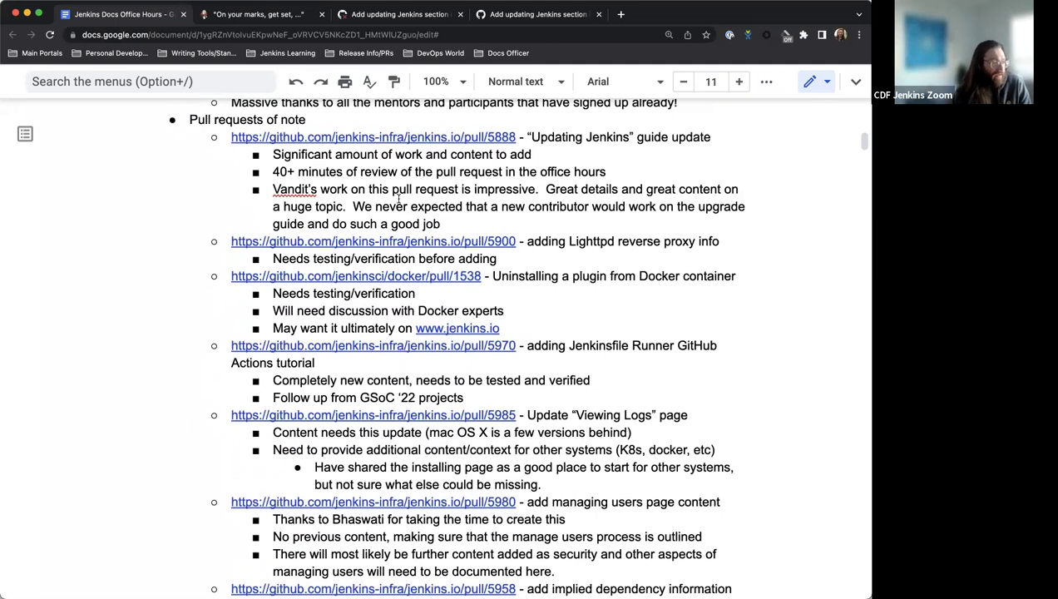
Step: Open the linked "Updating Jenkins" guide pull request 5888 from the notes and view its description and reviewers
click(342, 139)
click(351, 167)
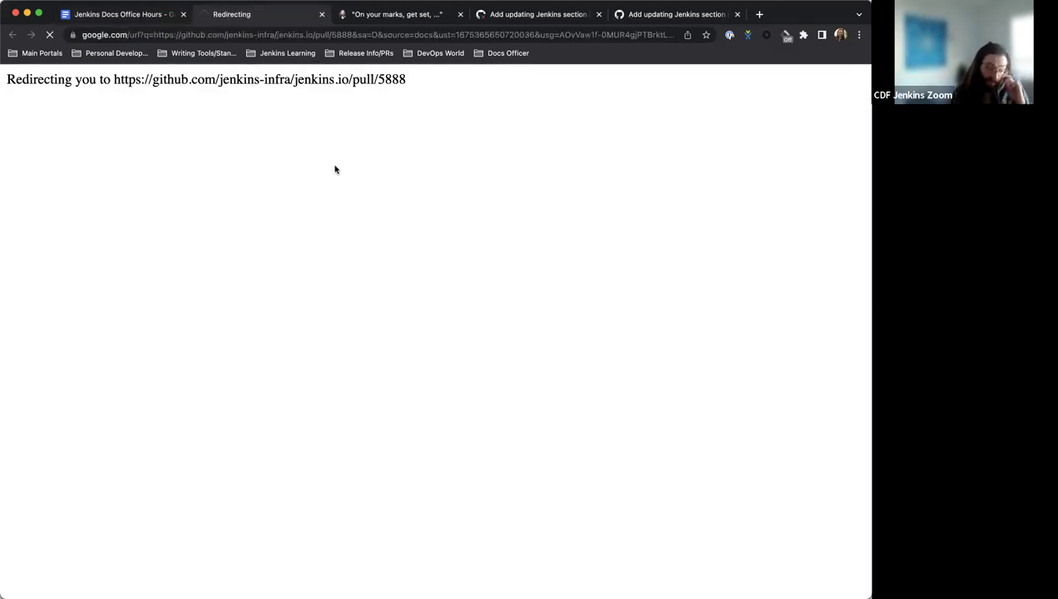
scroll(330, 215, down, 3)
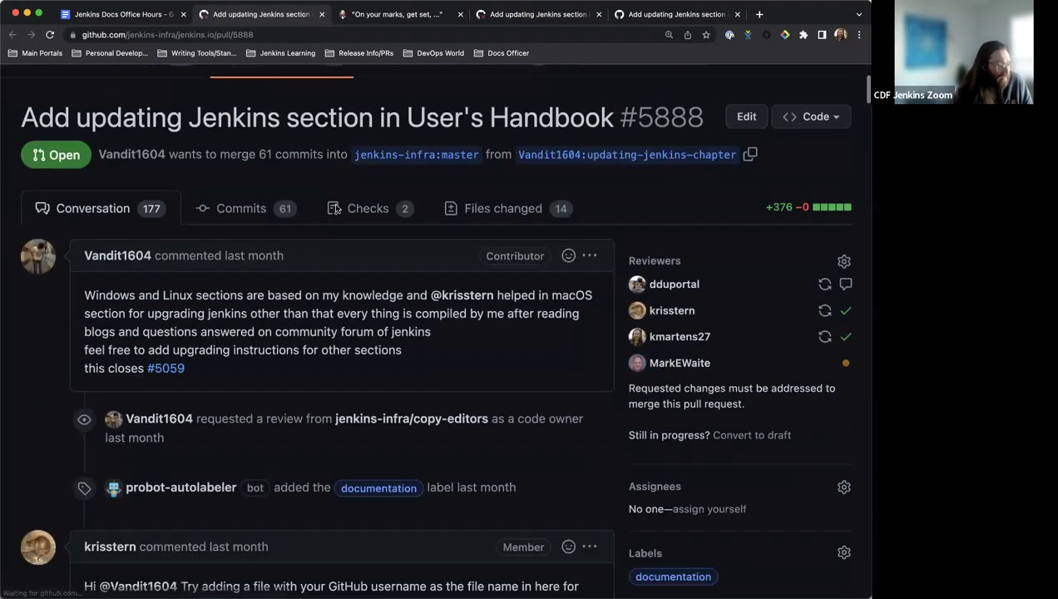
scroll(116, 291, down, 1)
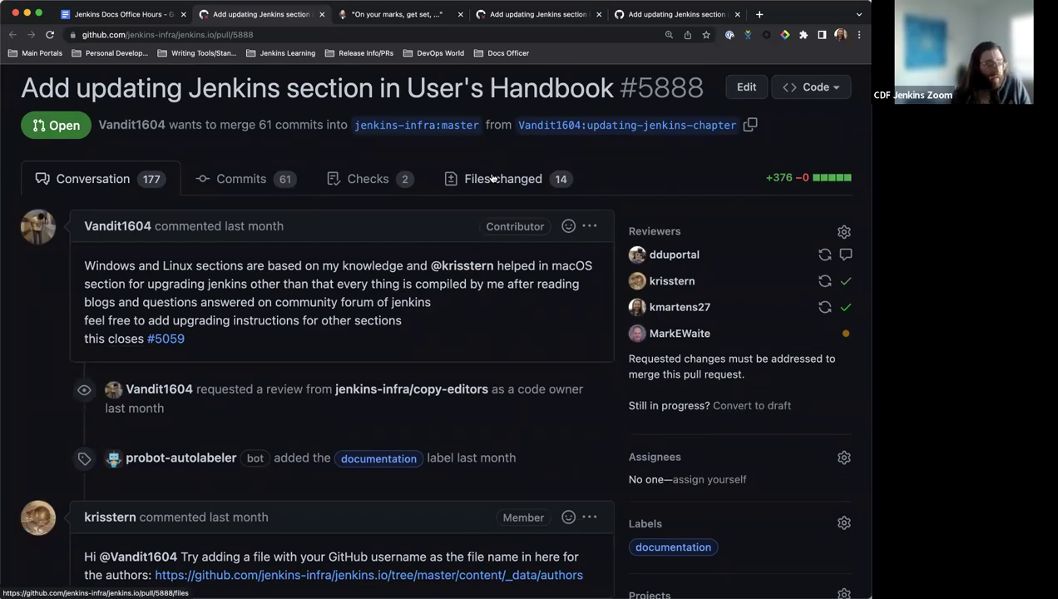
scroll(546, 236, down, 2)
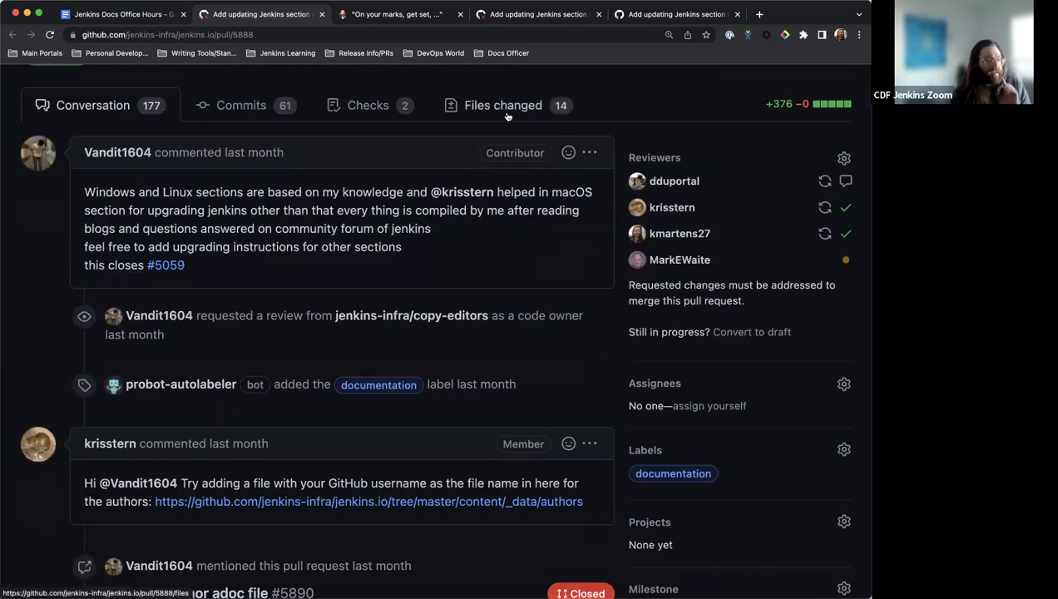
Step: Examine the pull request's changed files, especially the content and review comments in _update-wizard.adoc
click(507, 111)
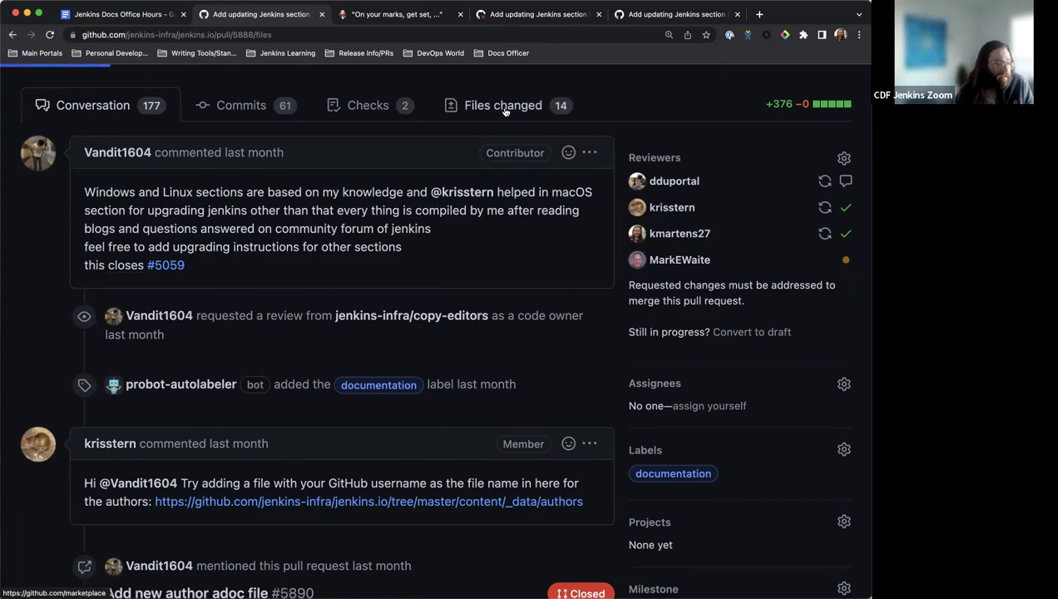
scroll(508, 181, down, 20)
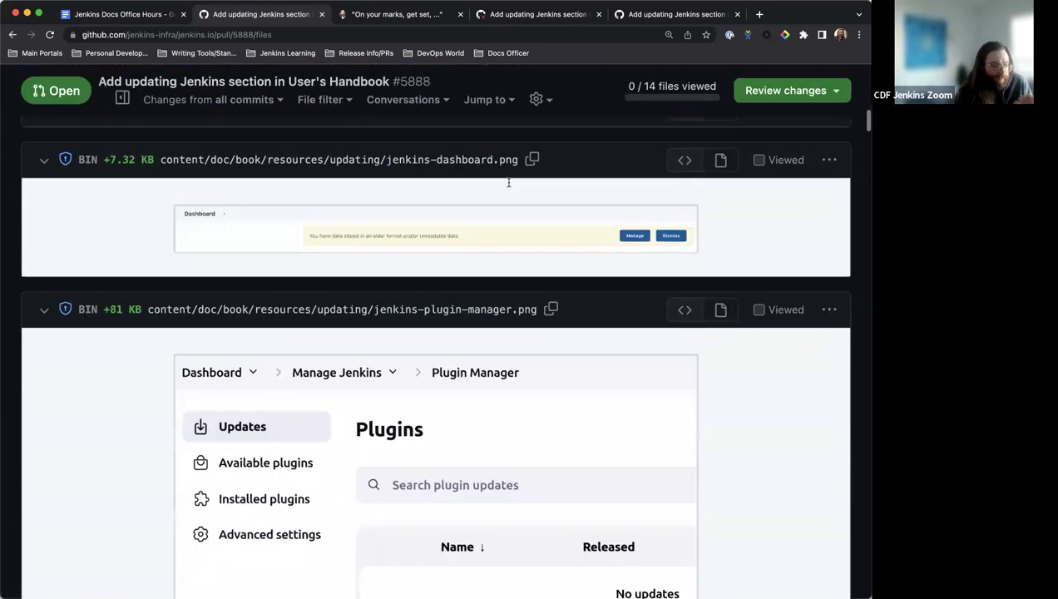
scroll(508, 182, down, 8)
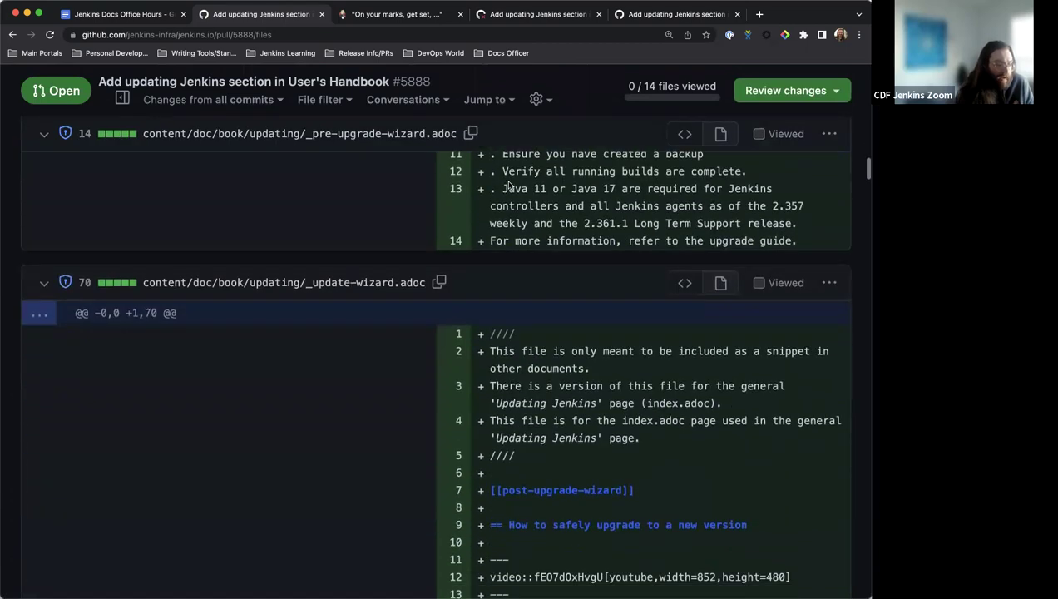
scroll(559, 273, down, 8)
scroll(594, 294, up, 2)
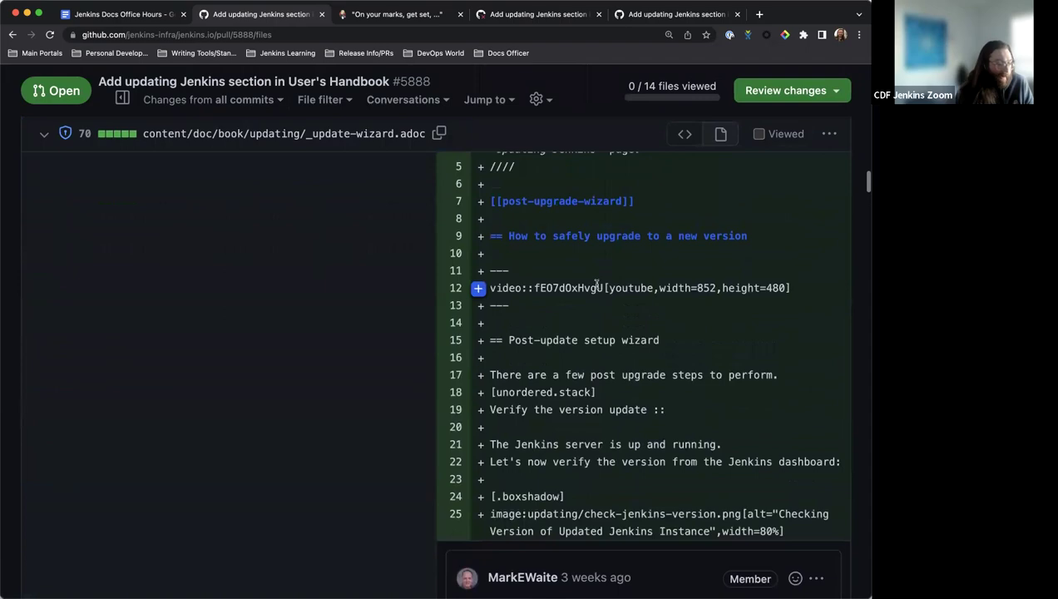
scroll(596, 287, down, 7)
scroll(595, 287, down, 5)
scroll(596, 287, up, 20)
scroll(595, 287, down, 12)
scroll(596, 287, down, 20)
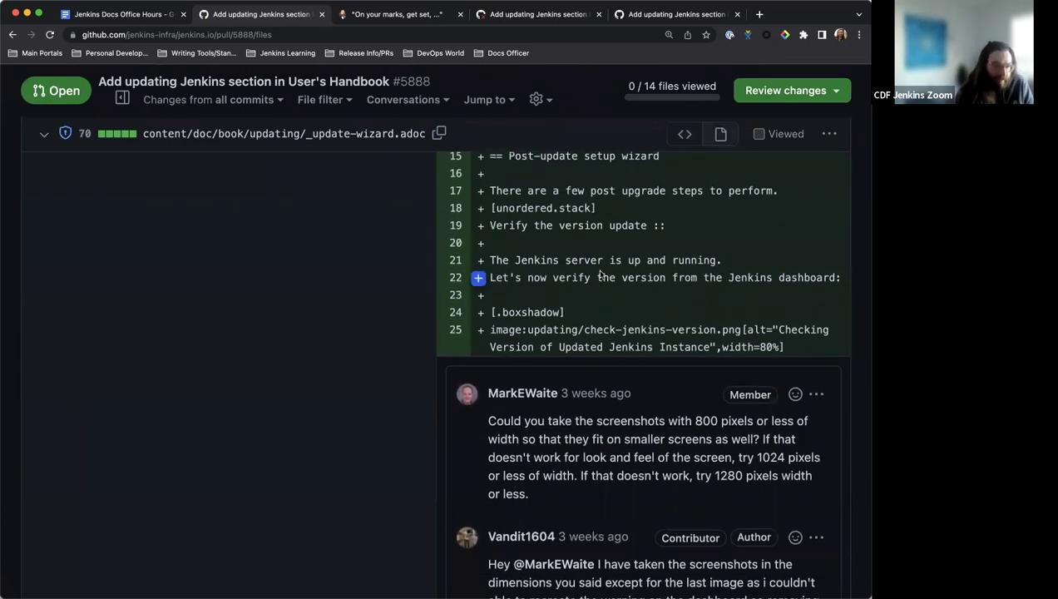
scroll(599, 275, down, 7)
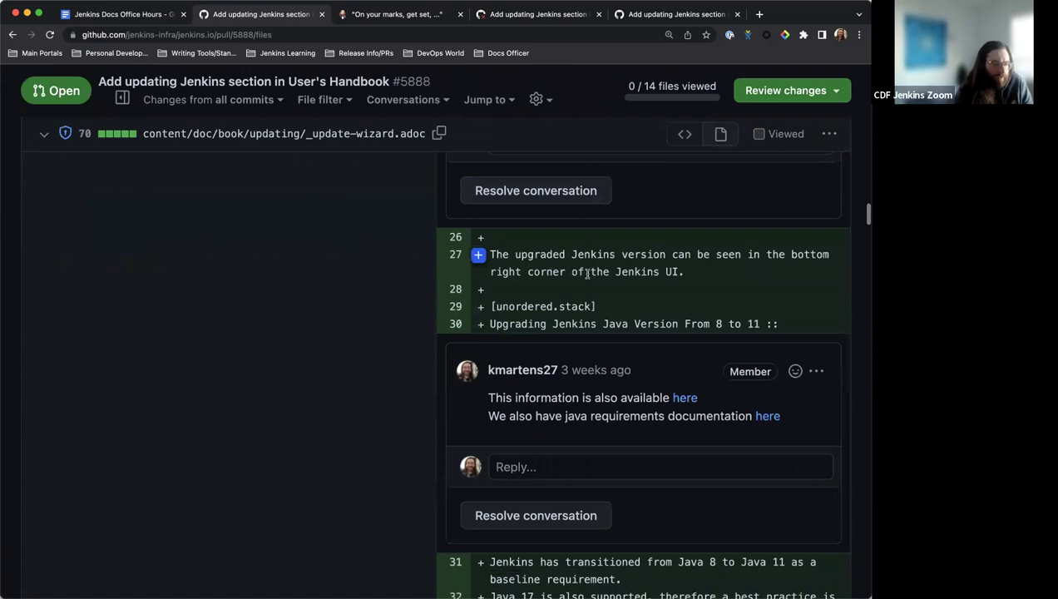
scroll(584, 276, up, 20)
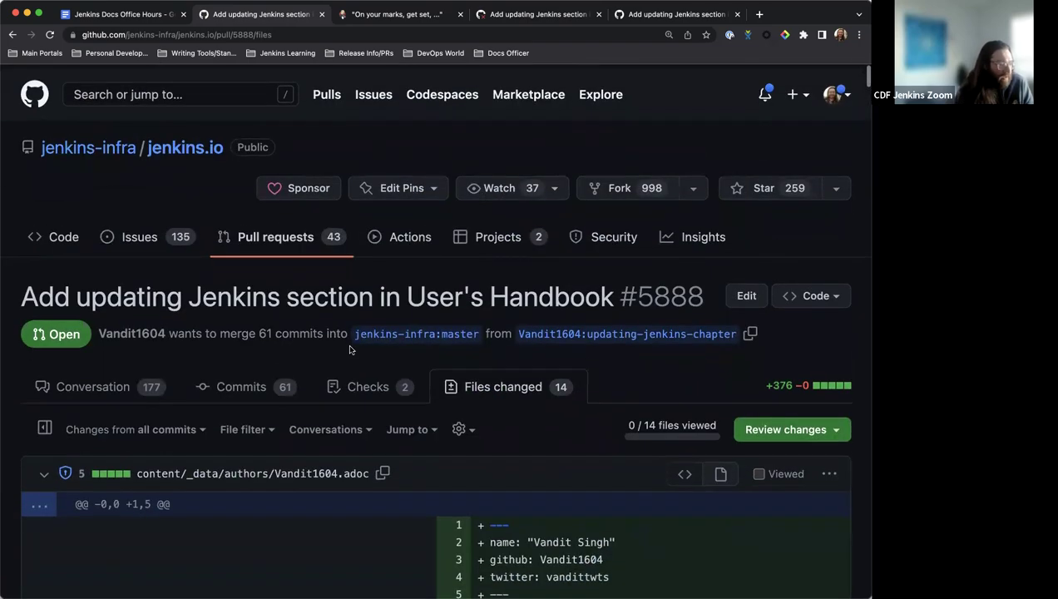
Step: Read through pull request 5888's conversation, from the early comments on image paths down to the requested changes for windows.adoc
click(53, 385)
scroll(308, 306, down, 4)
scroll(324, 310, down, 6)
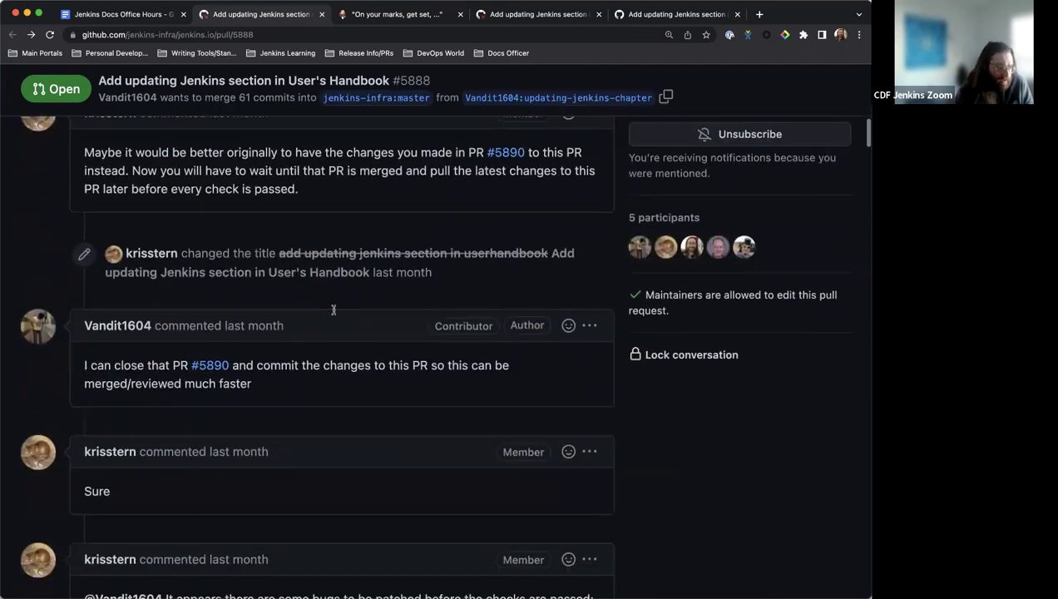
scroll(334, 313, down, 12)
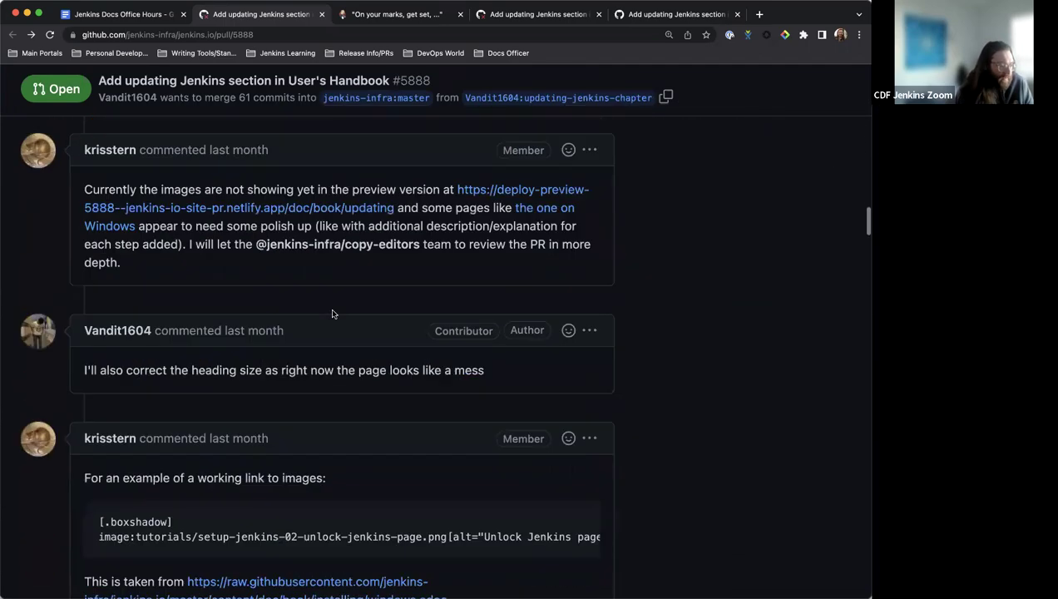
scroll(332, 313, down, 10)
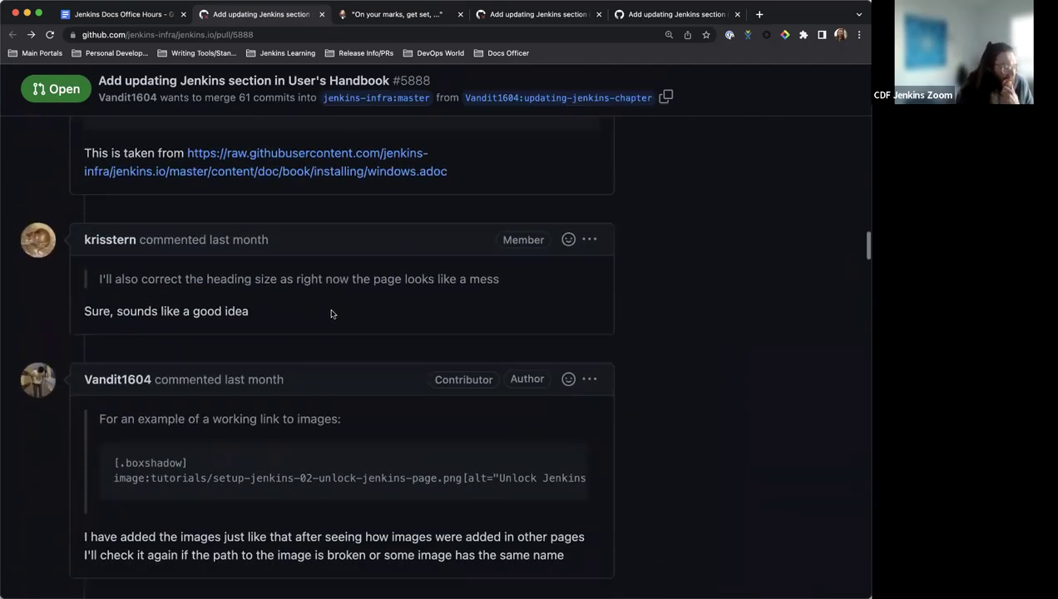
scroll(331, 314, down, 10)
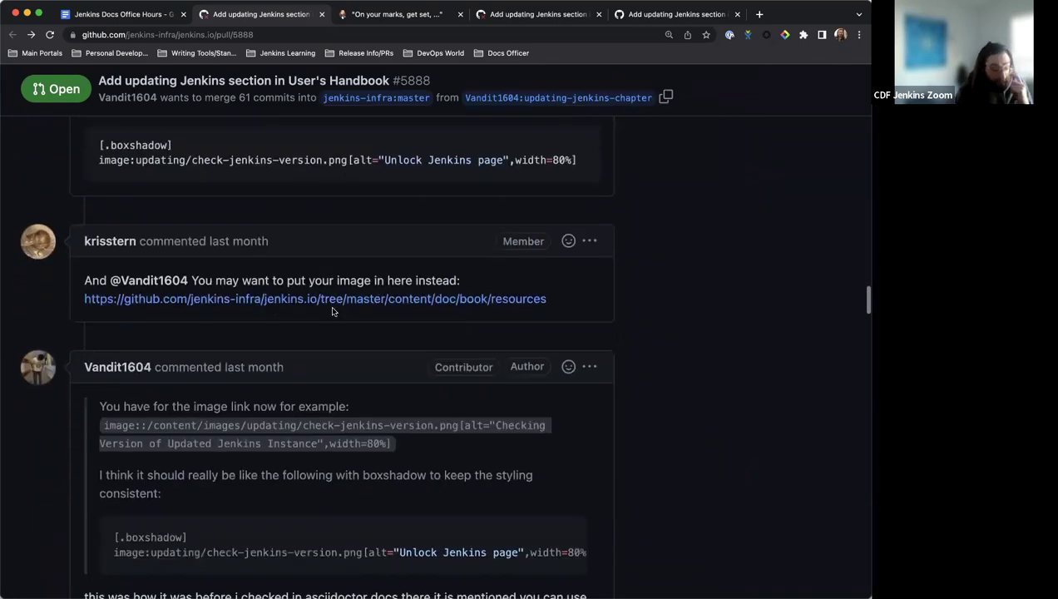
scroll(331, 310, down, 10)
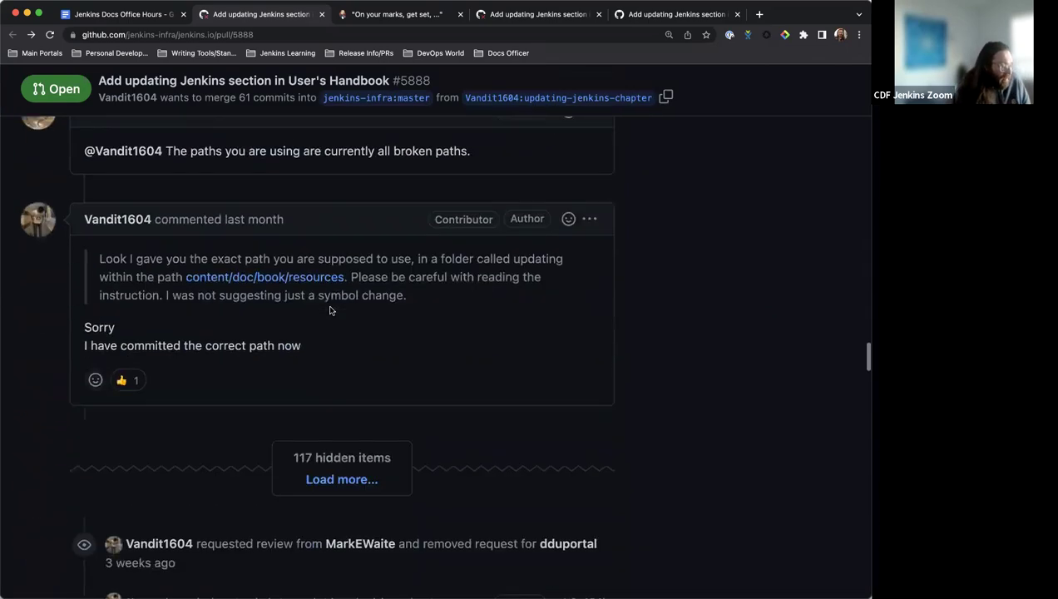
scroll(330, 310, down, 10)
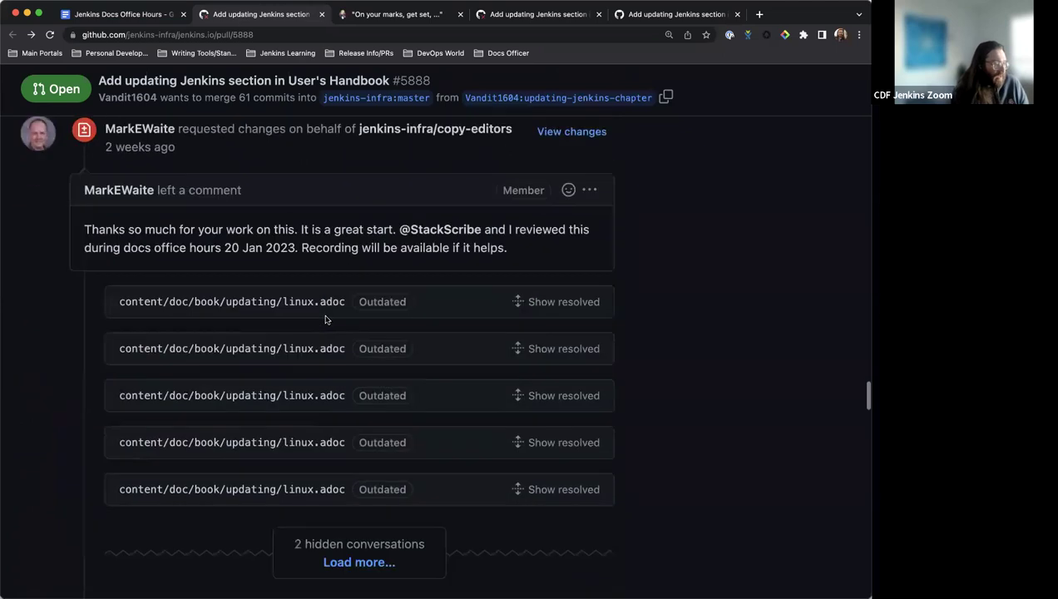
scroll(338, 314, down, 5)
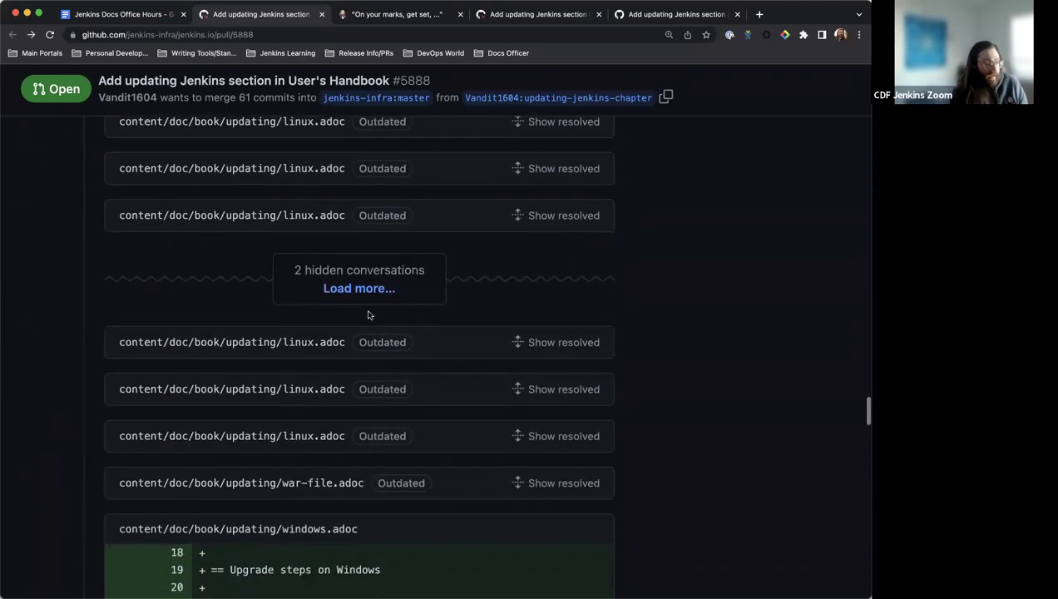
scroll(366, 318, down, 5)
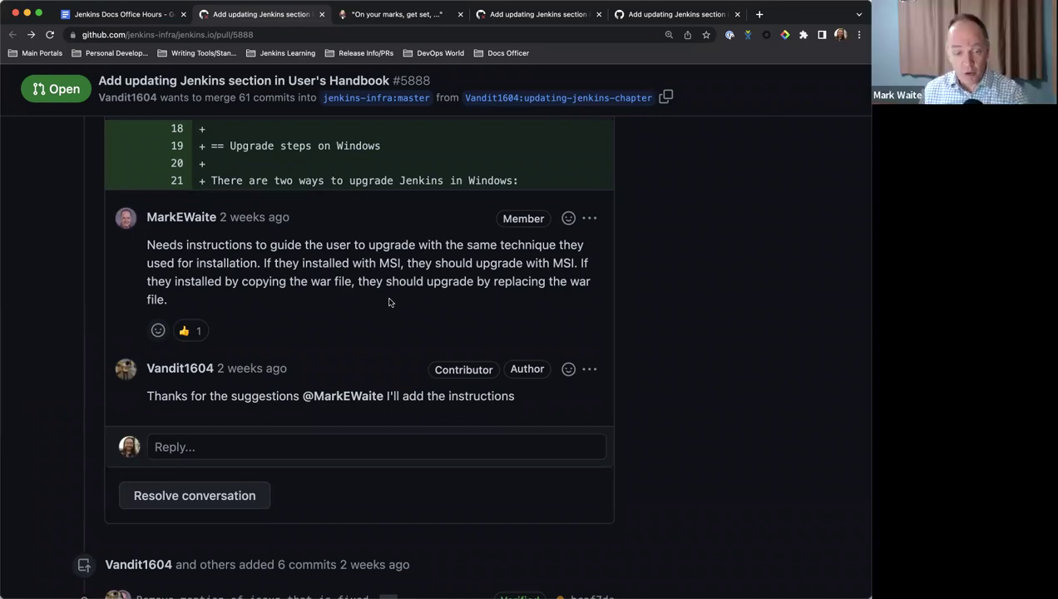
Step: Check the commits and preview deployments that follow the windows.adoc review comment in the pull request's timeline
scroll(389, 302, down, 10)
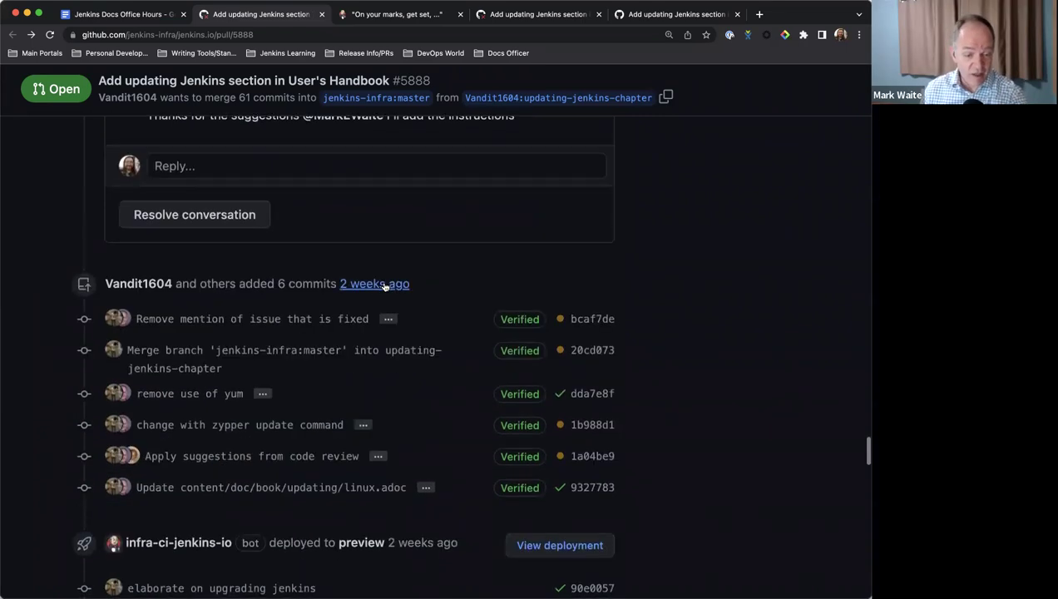
scroll(372, 284, down, 5)
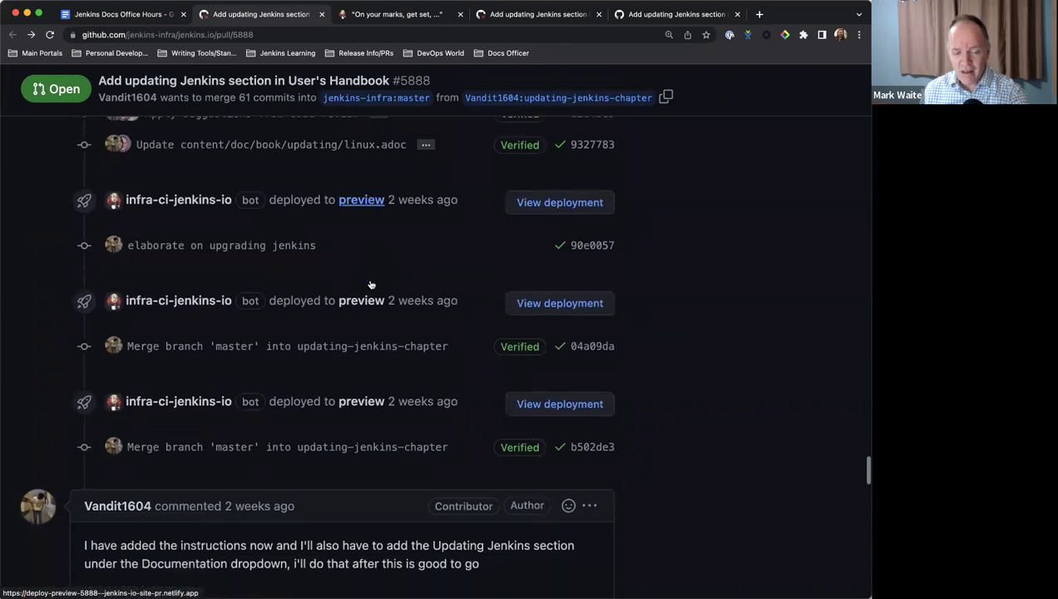
scroll(371, 283, up, 1)
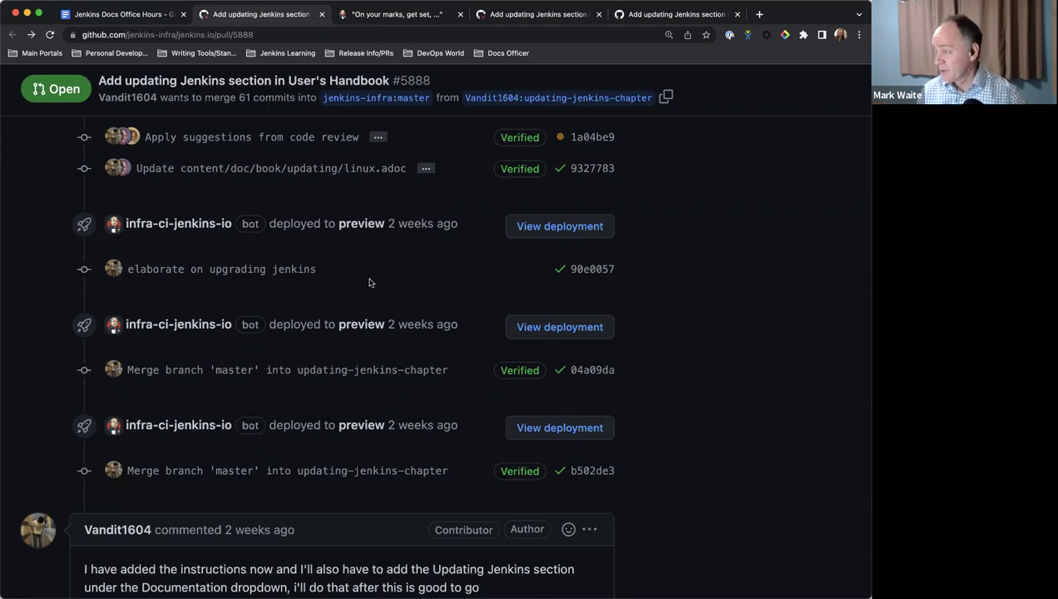
scroll(370, 283, down, 3)
scroll(372, 291, up, 10)
scroll(379, 287, up, 1)
scroll(378, 283, down, 4)
scroll(376, 281, down, 1)
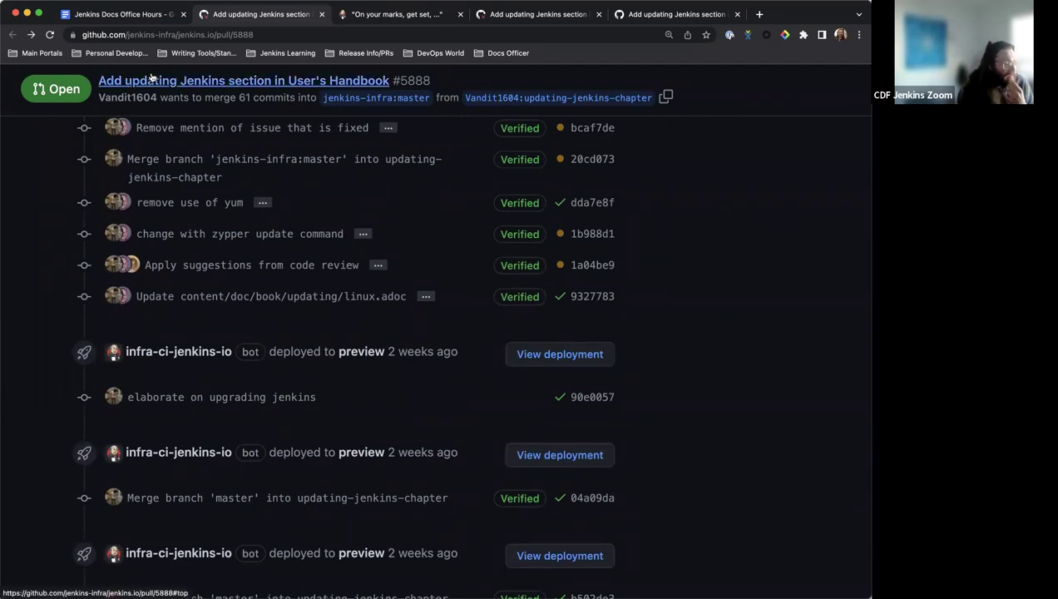
Step: Return to the meeting notes, open the linked Docker pull request 1538 about uninstalling a plugin, and view its description
click(134, 19)
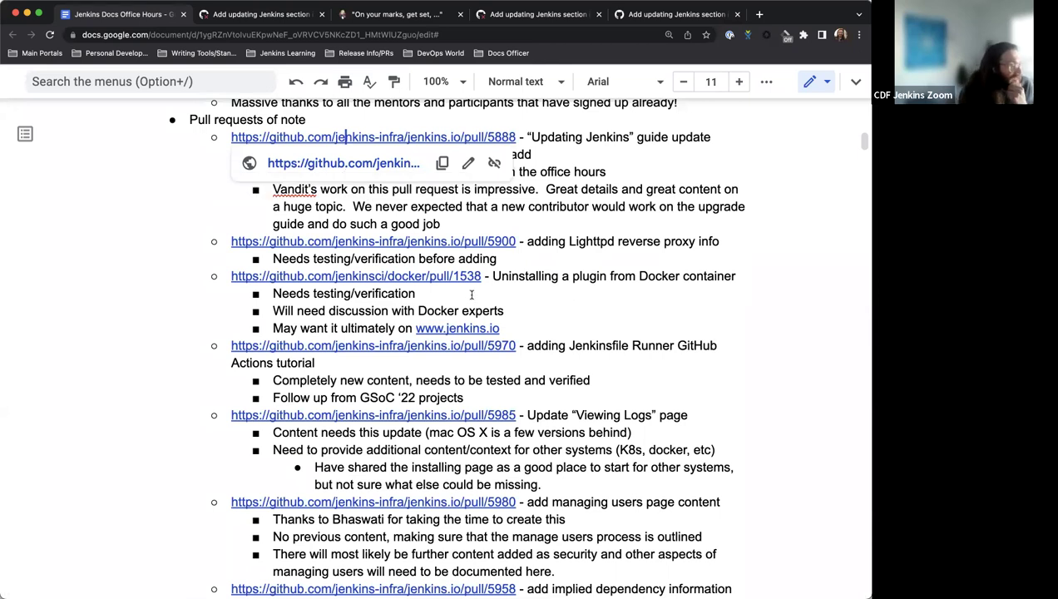
scroll(470, 294, down, 1)
click(574, 277)
scroll(574, 277, down, 1)
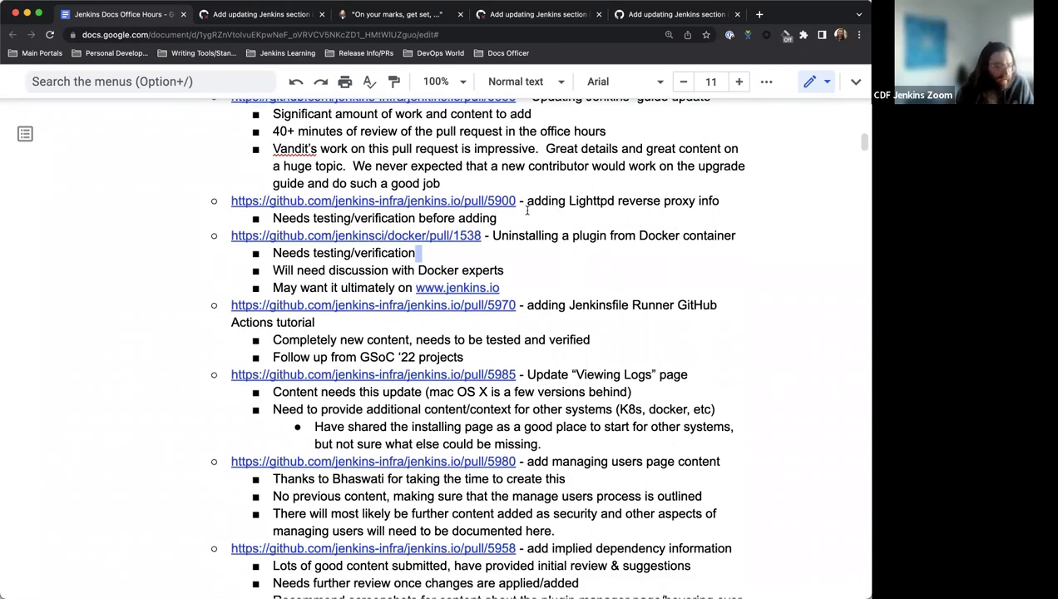
scroll(527, 211, down, 1)
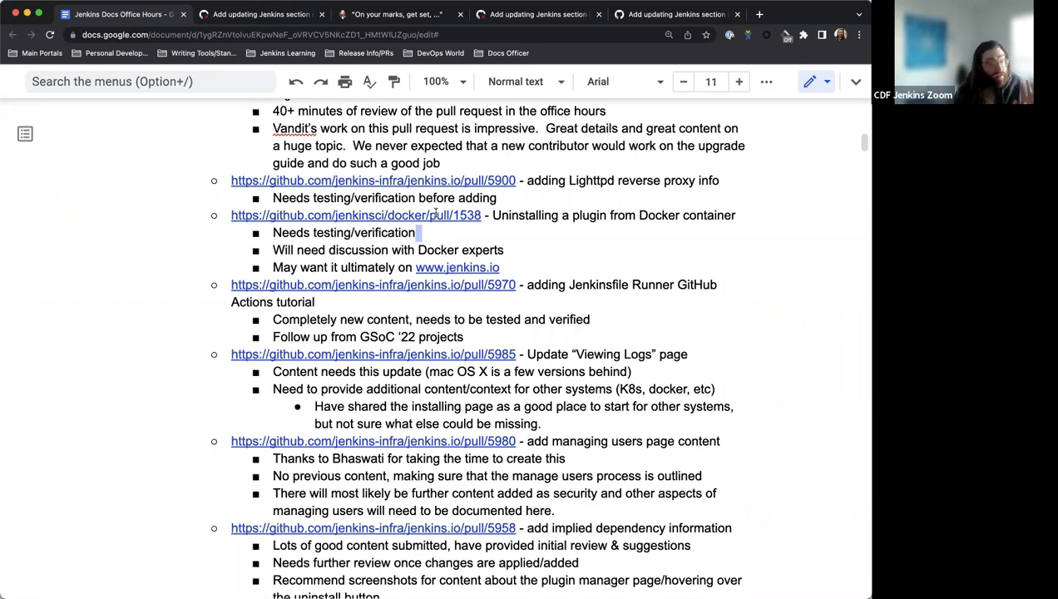
click(433, 215)
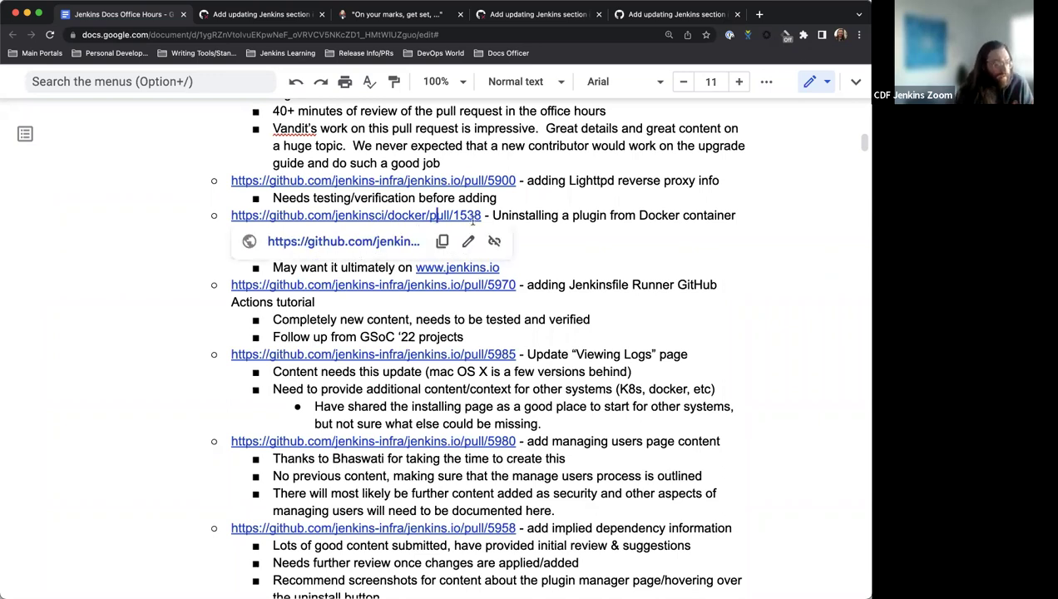
click(404, 241)
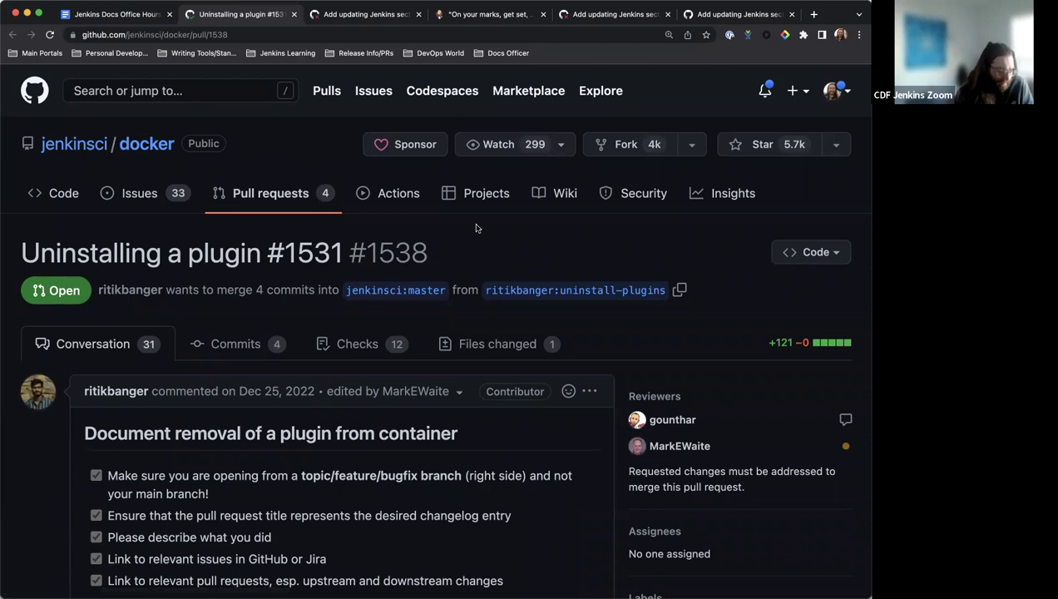
scroll(432, 237, down, 5)
scroll(408, 236, down, 1)
scroll(408, 231, up, 2)
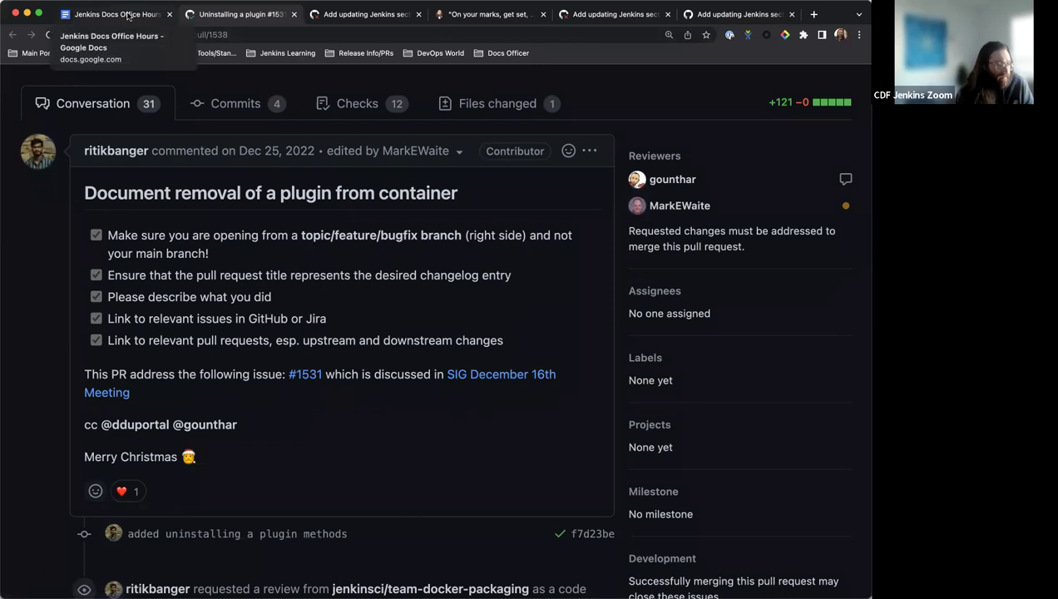
Step: Return to the meeting notes, open the linked Jenkinsfile Runner tutorial pull request 5970, and view its description and reviewers
click(129, 15)
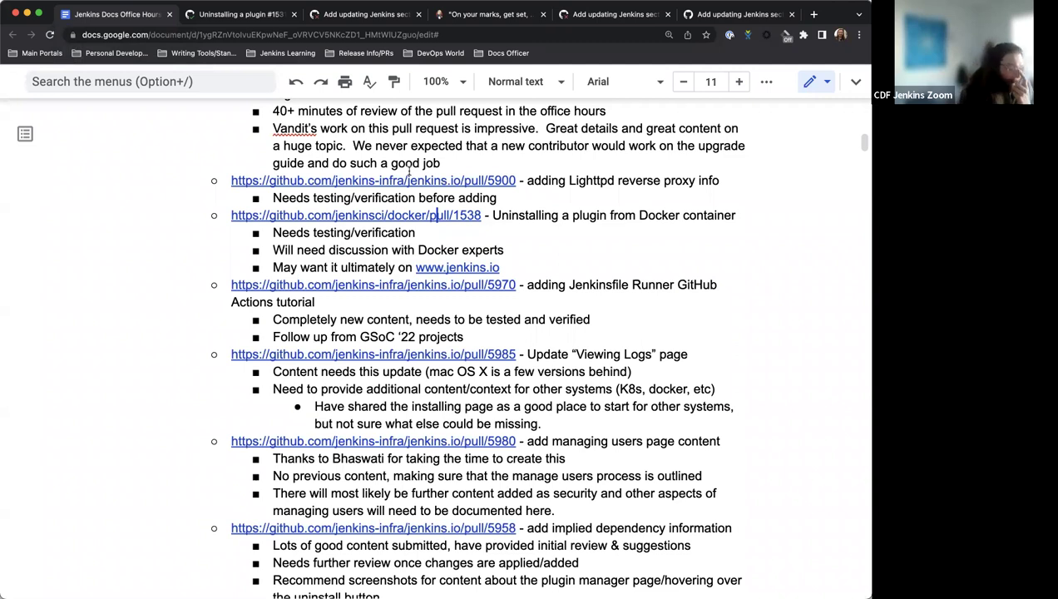
scroll(370, 163, down, 5)
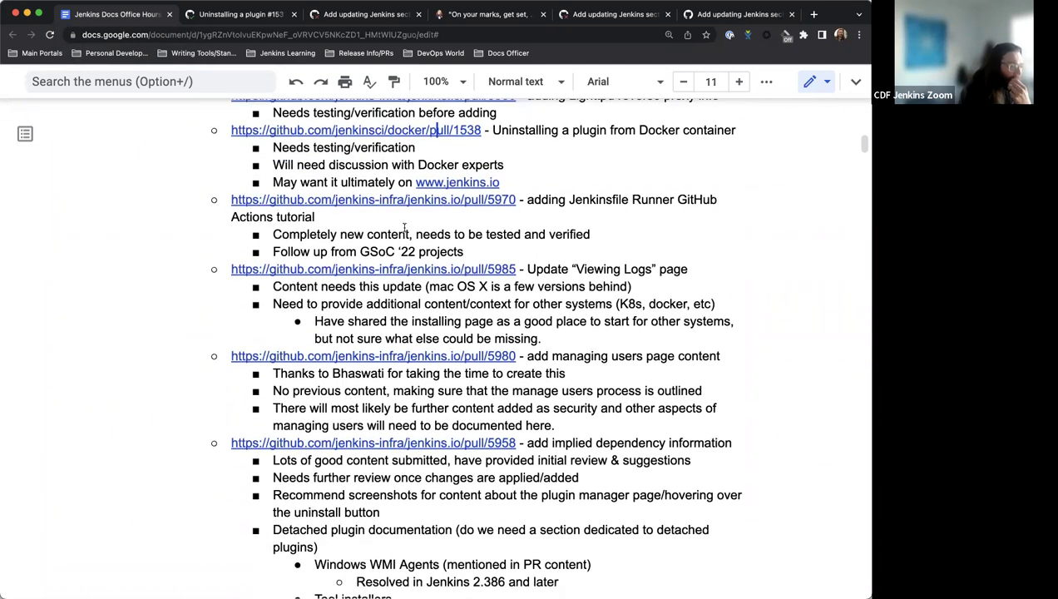
scroll(456, 230, down, 2)
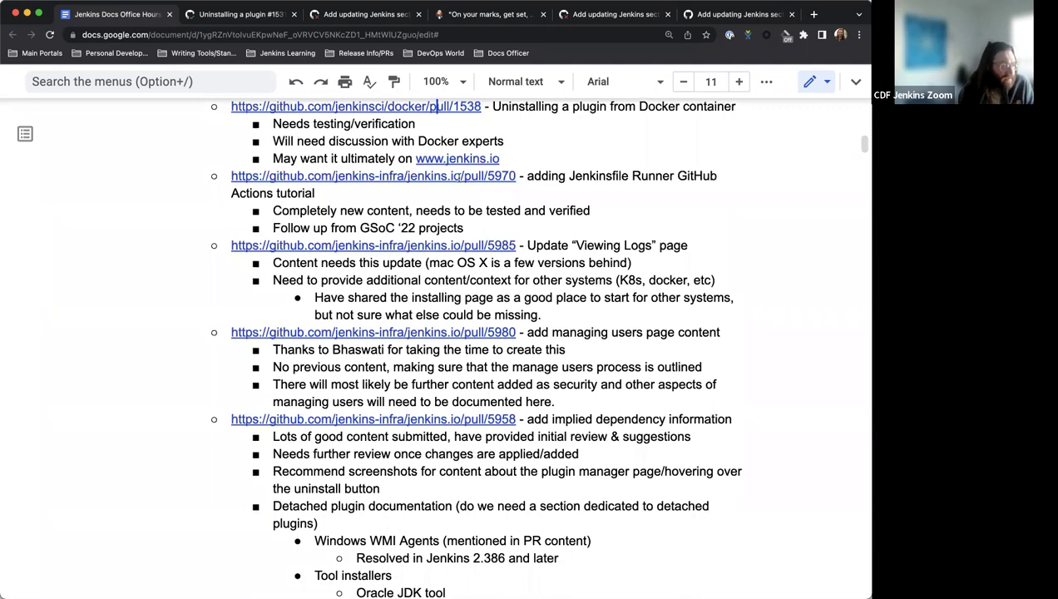
click(372, 202)
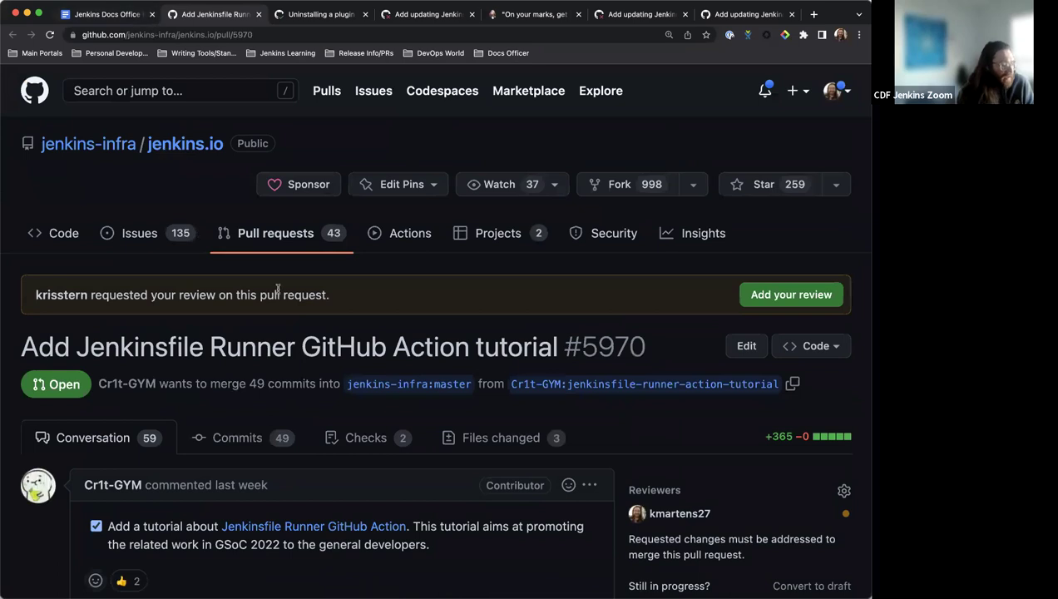
scroll(278, 289, down, 3)
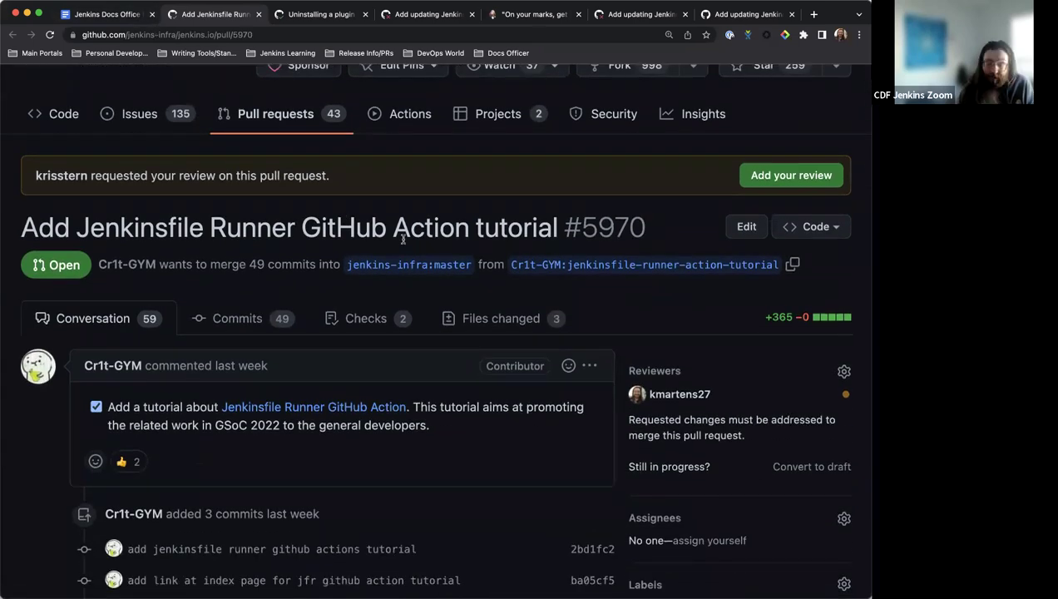
scroll(403, 237, down, 1)
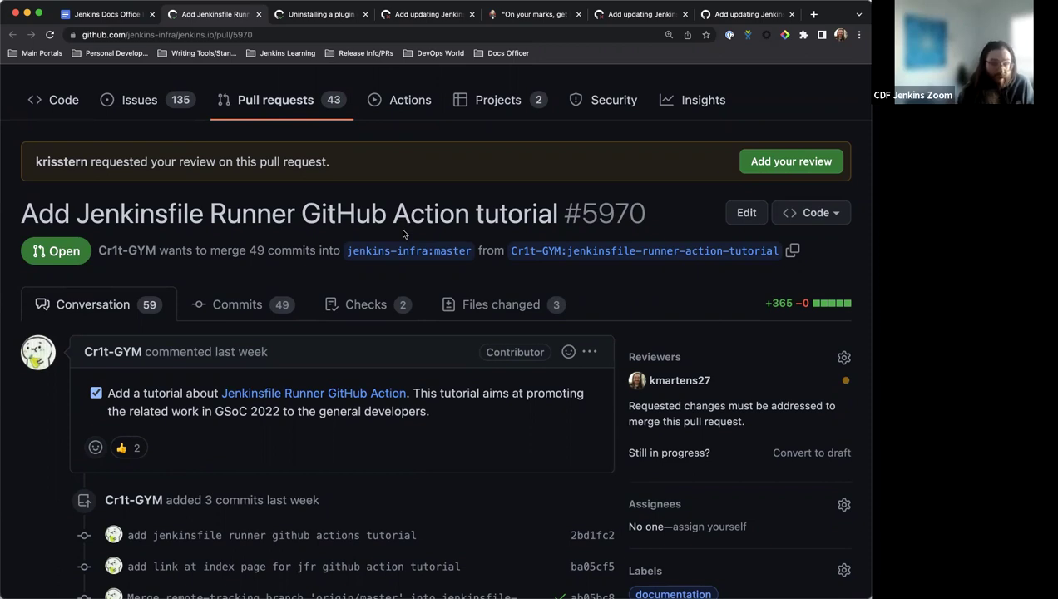
scroll(336, 175, down, 2)
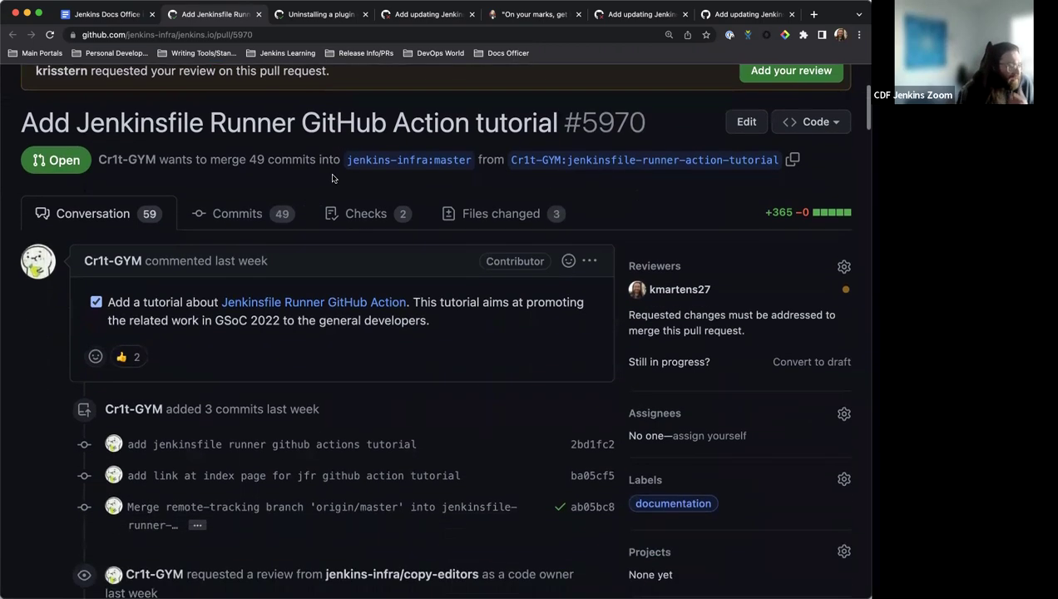
scroll(334, 179, down, 2)
scroll(331, 179, down, 1)
scroll(355, 211, up, 2)
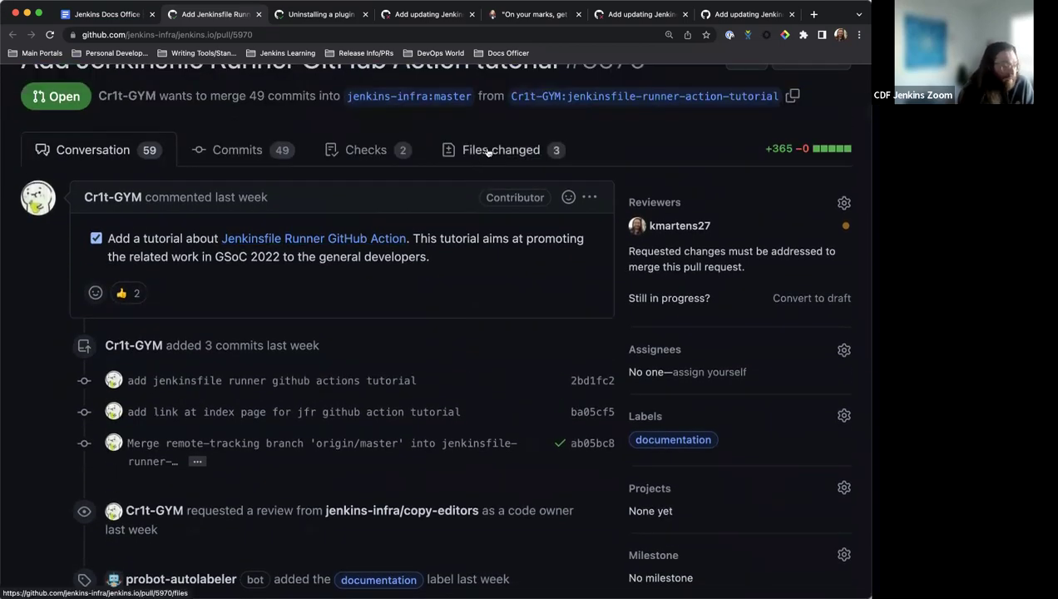
Step: Examine pull request 5970's changed files, including tutorials/index.adoc and the new Jenkinsfile Runner GitHub Actions tutorial
click(489, 151)
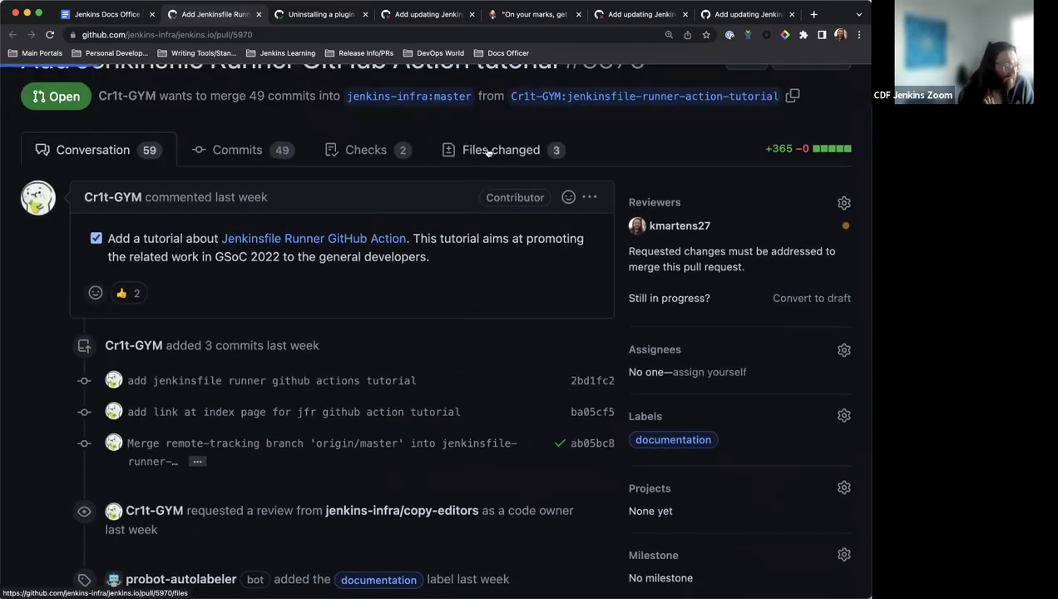
scroll(425, 207, down, 5)
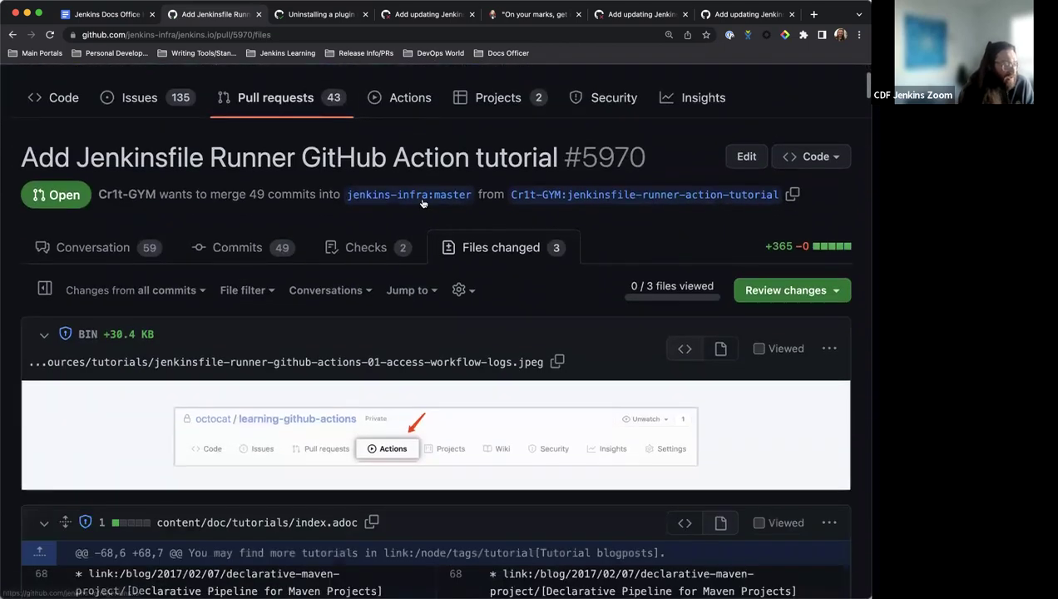
scroll(423, 203, down, 10)
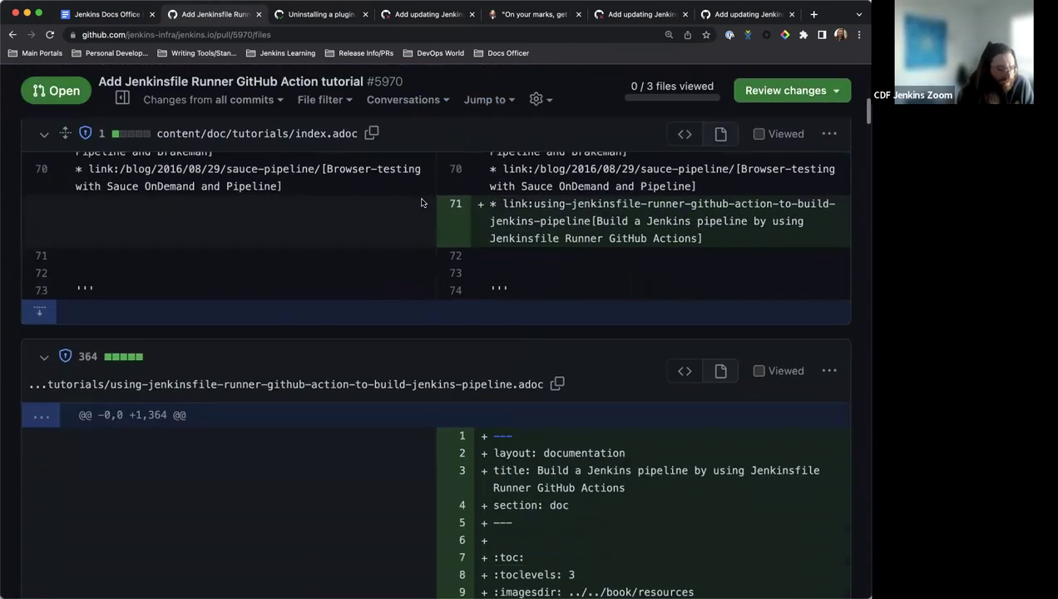
scroll(421, 202, down, 4)
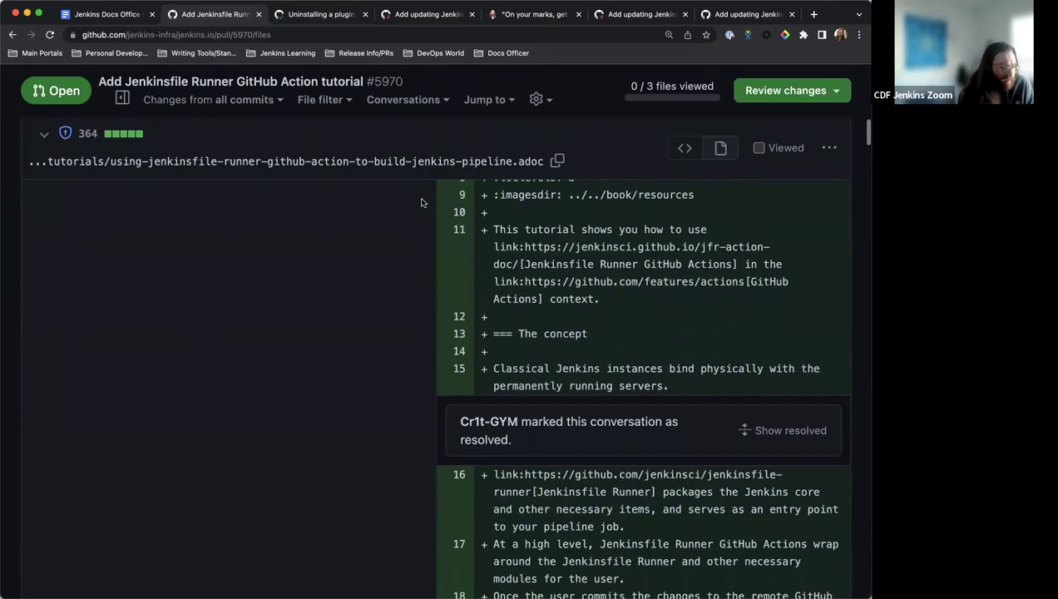
scroll(421, 204, up, 7)
scroll(421, 204, up, 15)
Step: Go through pull request 5970's conversation, covering the requested changes and the commits updating the tutorial
click(96, 384)
scroll(107, 367, down, 3)
scroll(107, 366, down, 7)
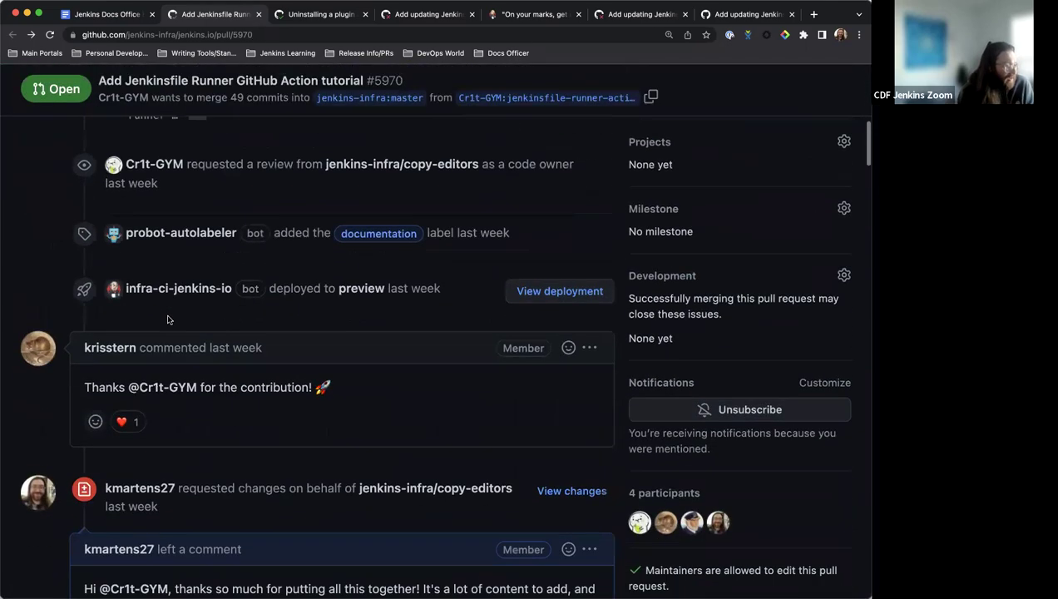
scroll(166, 320, down, 15)
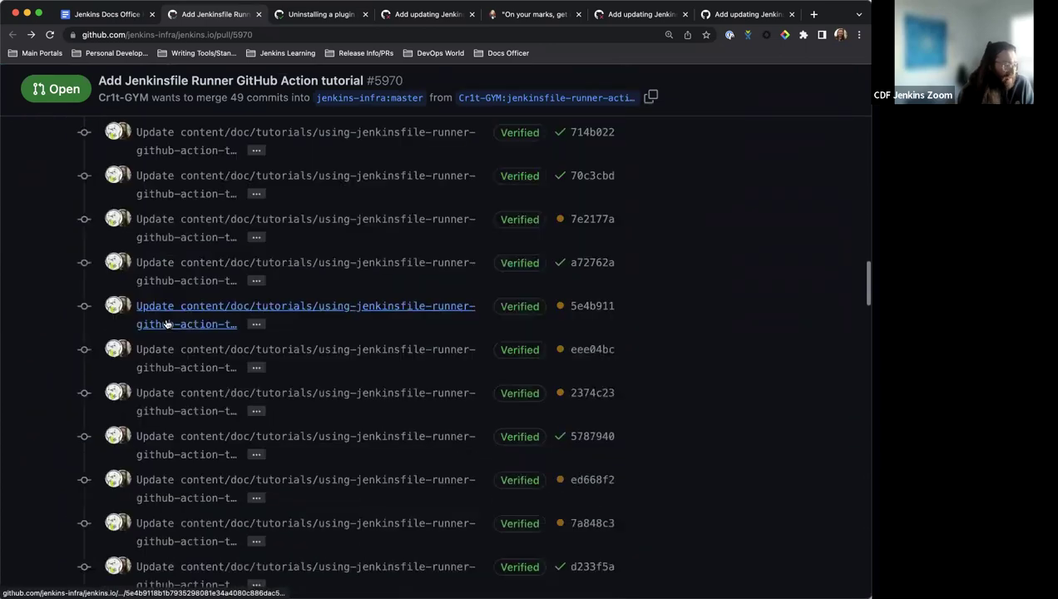
scroll(208, 326, down, 15)
scroll(282, 332, up, 5)
scroll(282, 332, down, 2)
scroll(283, 326, up, 6)
scroll(283, 323, up, 20)
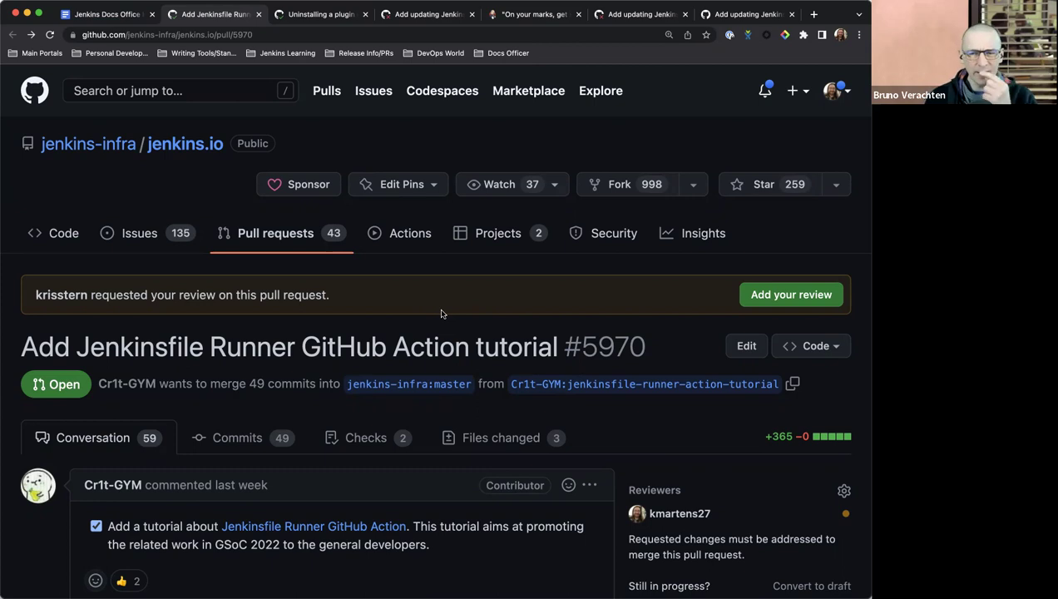
Step: Open the Jenkinsfile Runner GitHub Action documentation linked in the pull request's description
scroll(448, 339, down, 3)
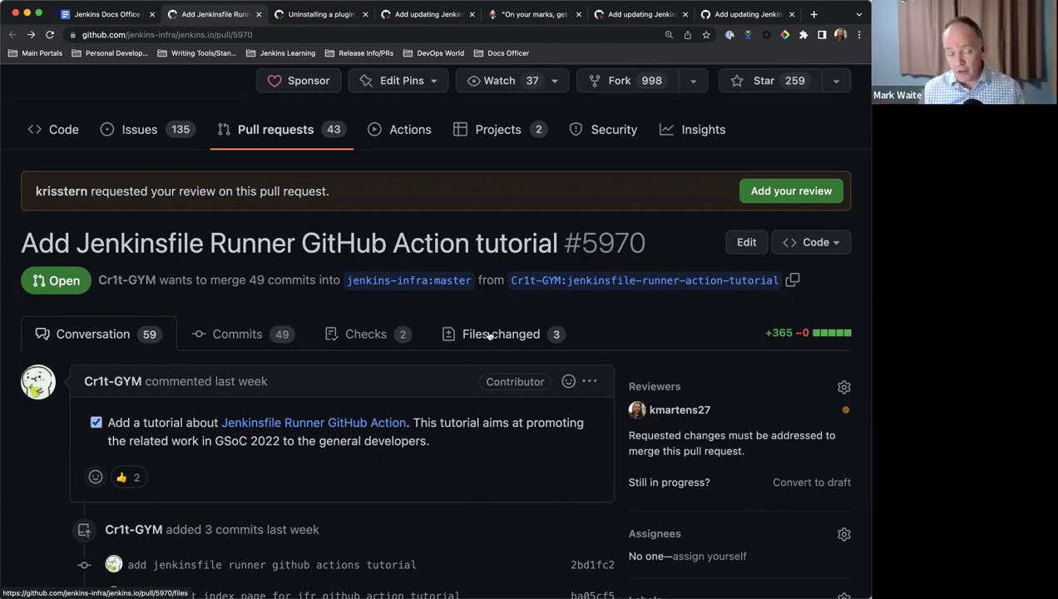
scroll(489, 335, down, 2)
click(316, 343)
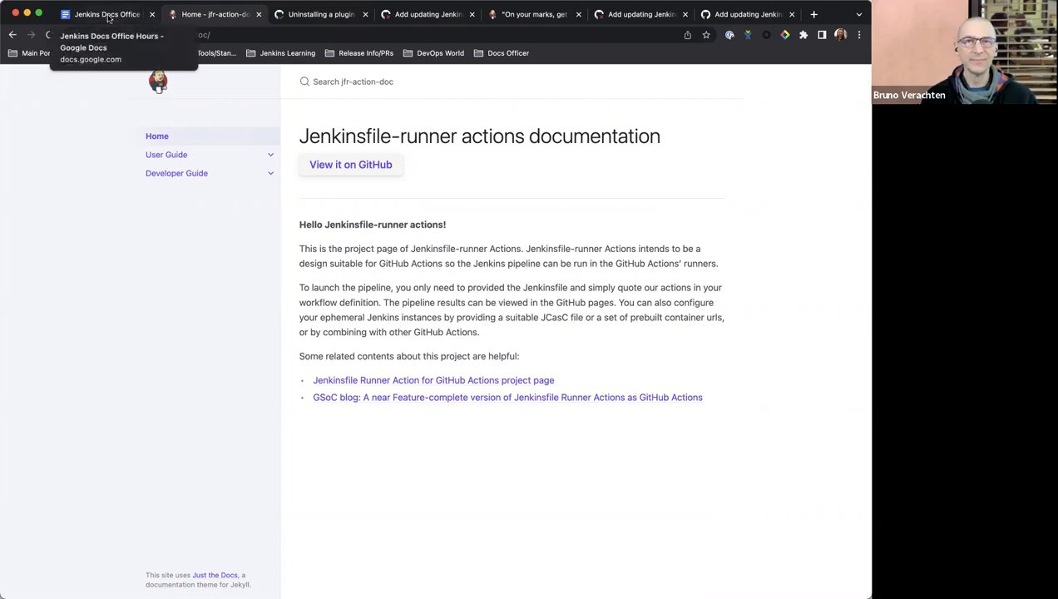
Step: Return to the meeting notes, reopen the linked pull request 5970, and view its description and first commits
click(108, 18)
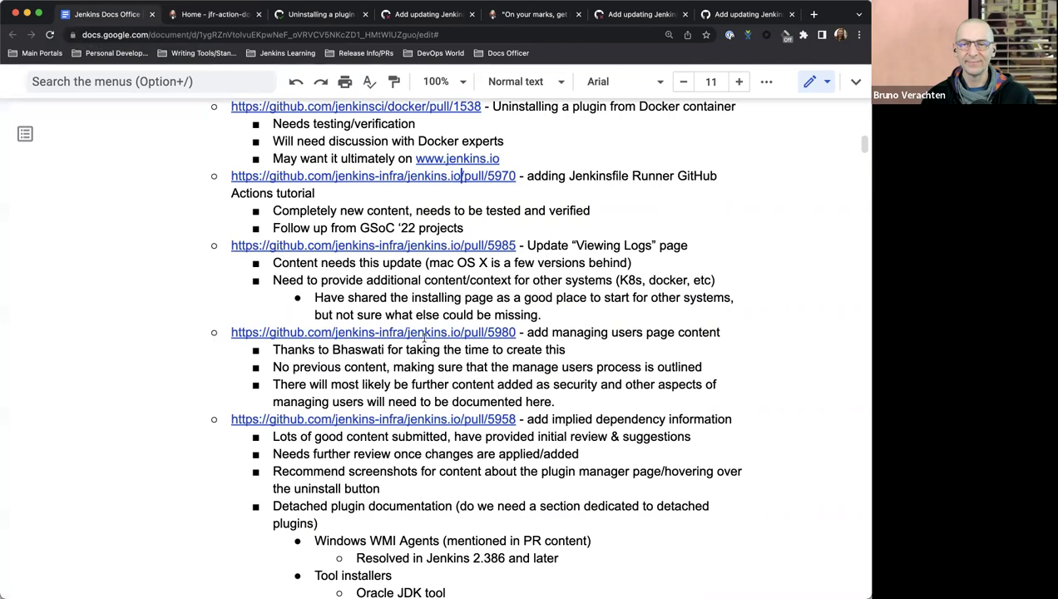
scroll(439, 232, down, 1)
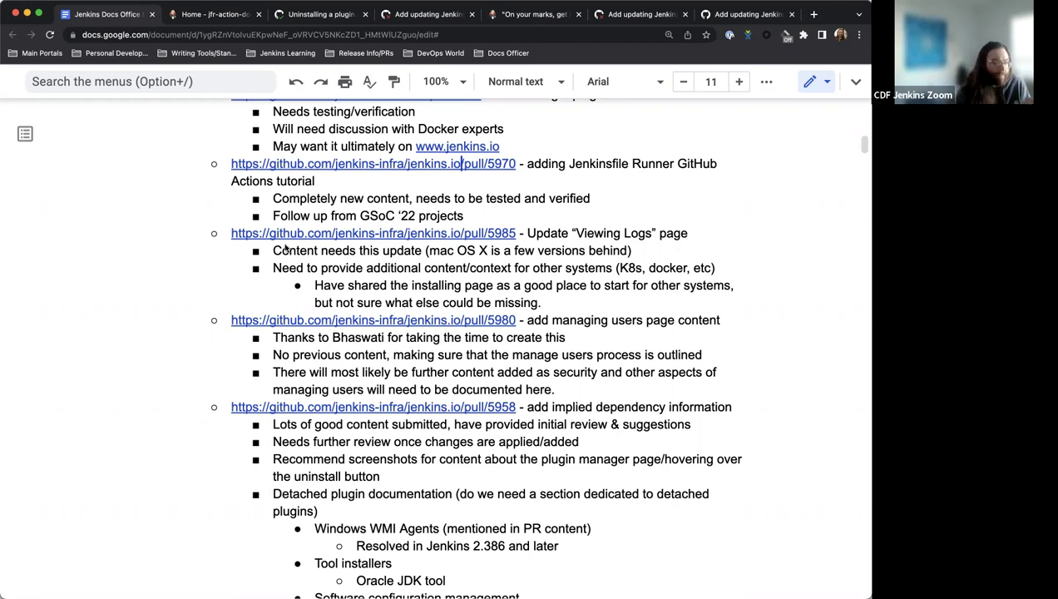
click(384, 162)
click(378, 194)
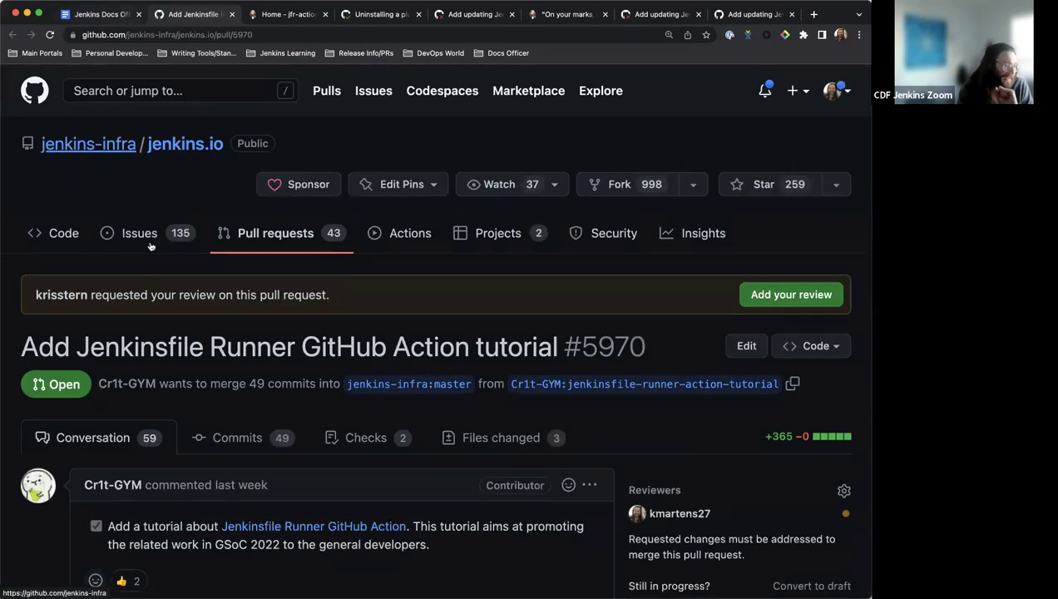
scroll(140, 180, down, 2)
scroll(140, 179, down, 4)
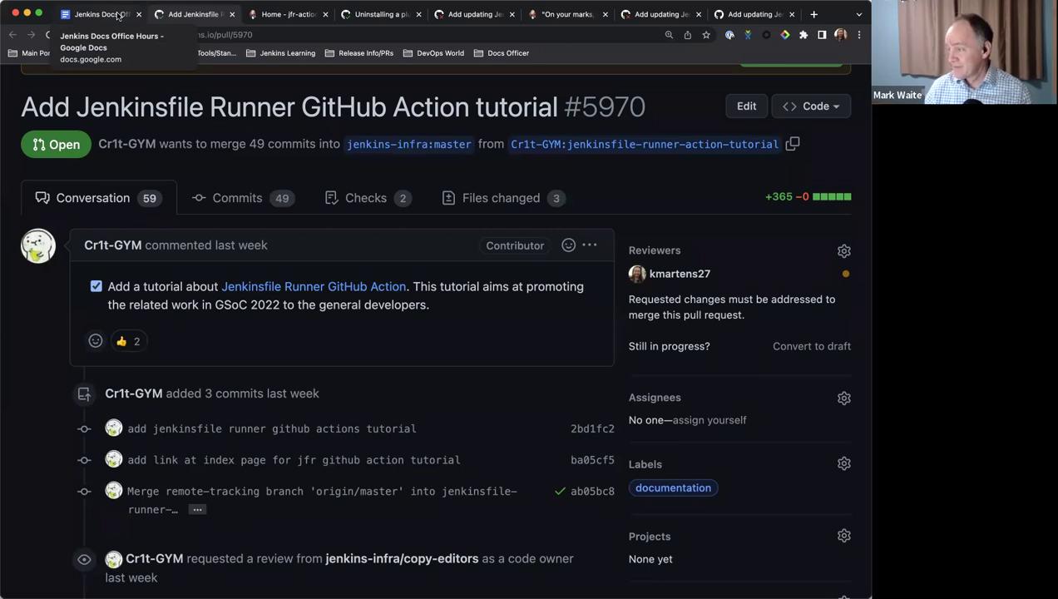
Step: Return to the meeting notes, open the linked "Viewing Logs" pull request 5985, and view its description and reviewers
click(119, 15)
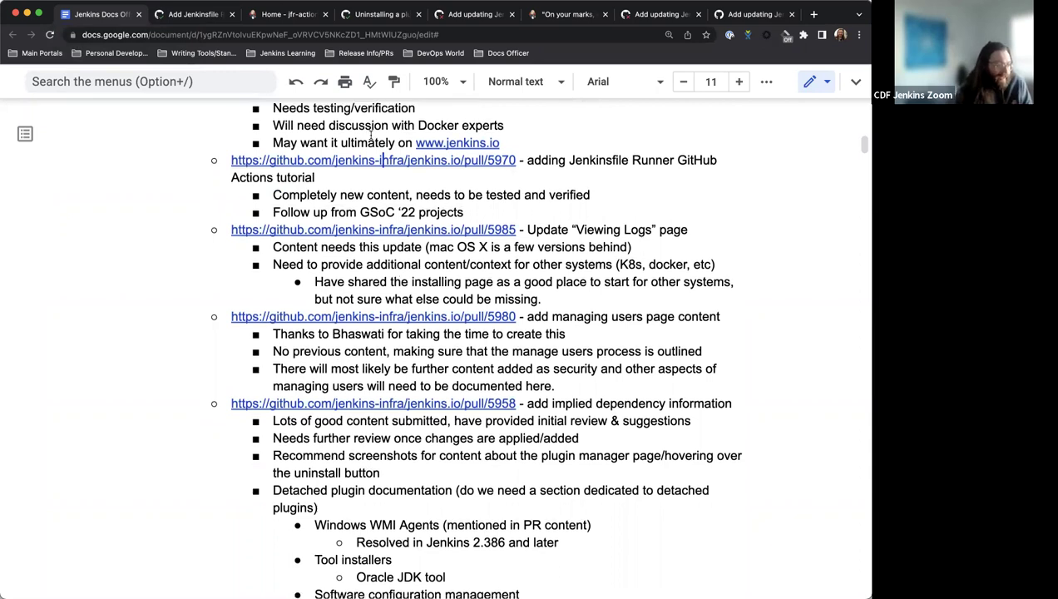
scroll(398, 275, down, 1)
scroll(454, 201, down, 1)
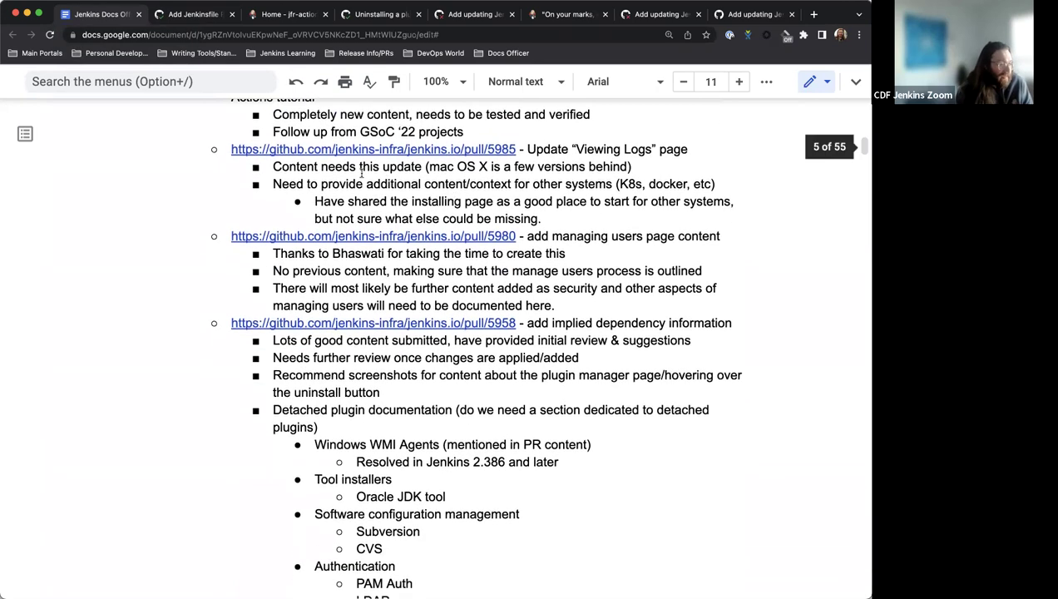
click(442, 148)
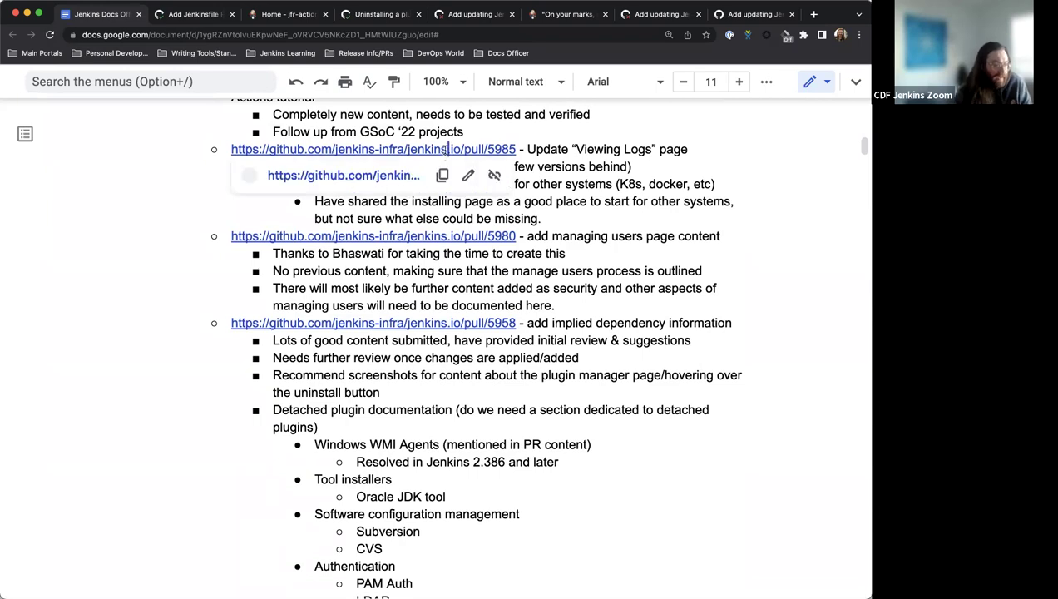
click(378, 175)
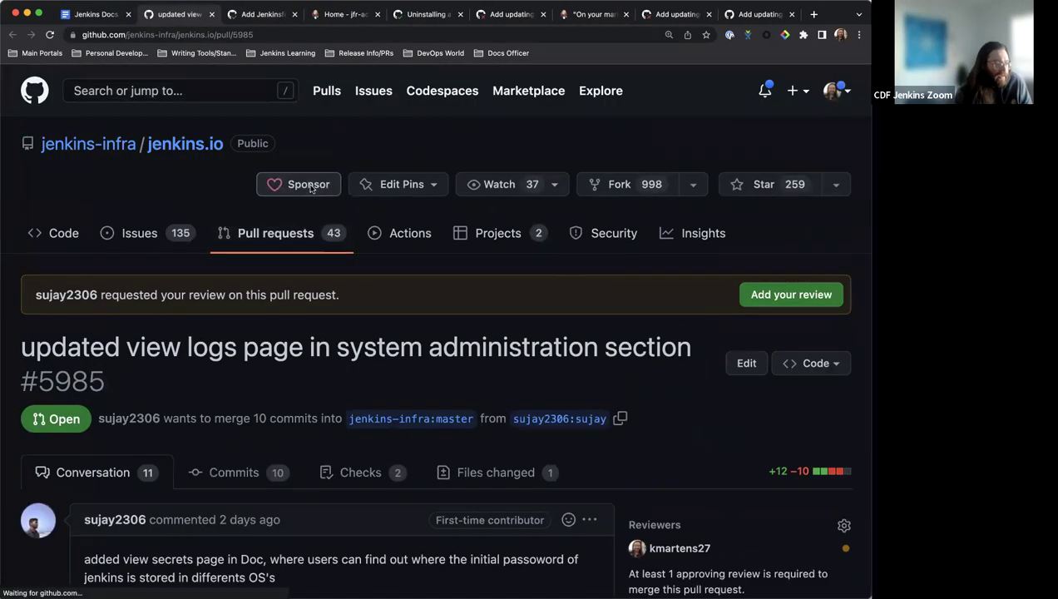
scroll(471, 317, down, 5)
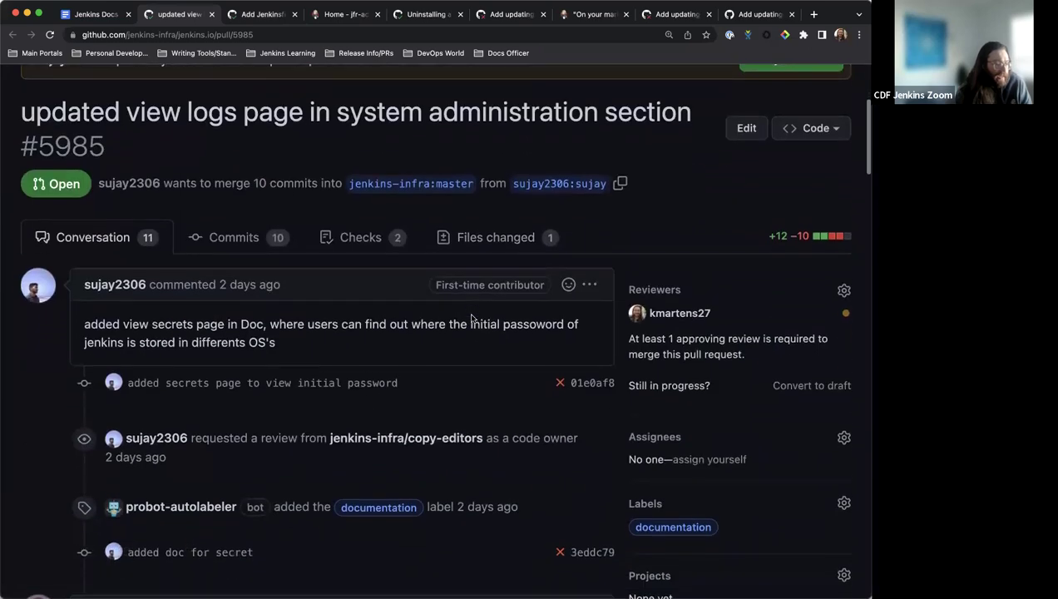
Step: Look over pull request 5985's changes to viewing-logs.adoc and return to its conversation
click(494, 225)
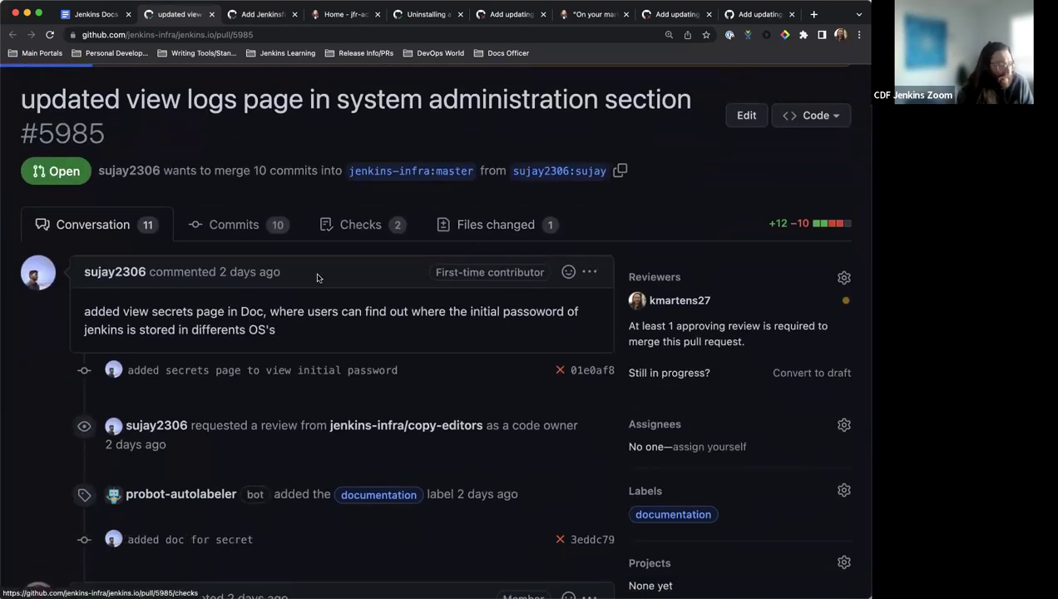
scroll(558, 287, down, 10)
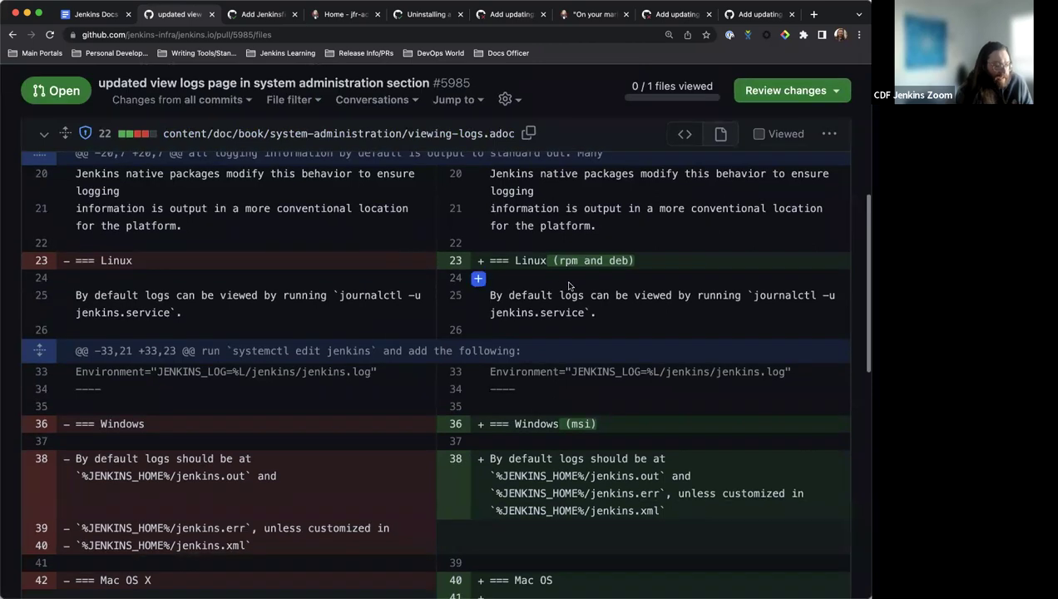
scroll(558, 287, up, 4)
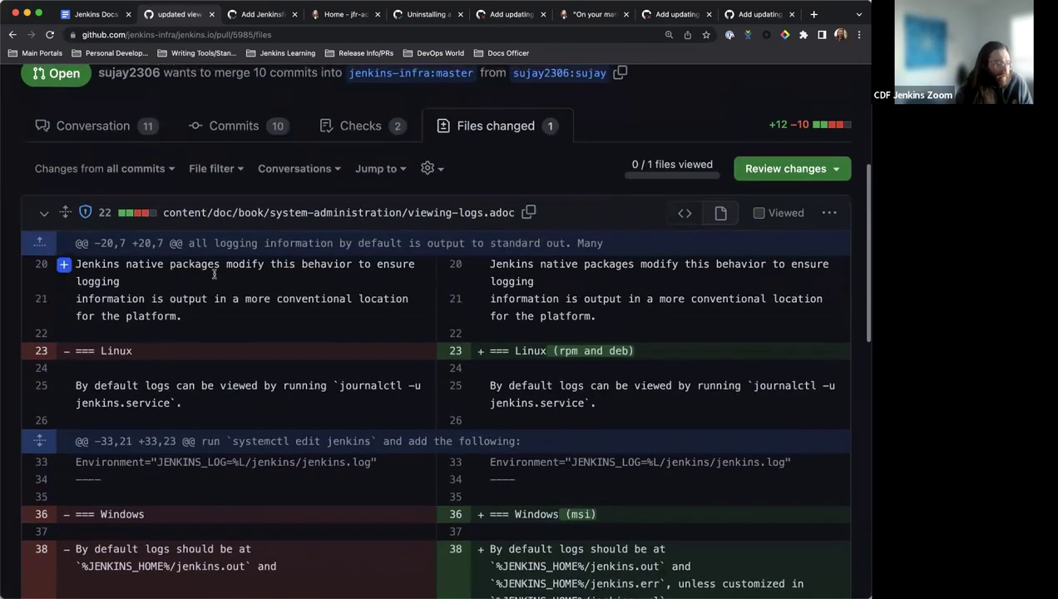
click(92, 127)
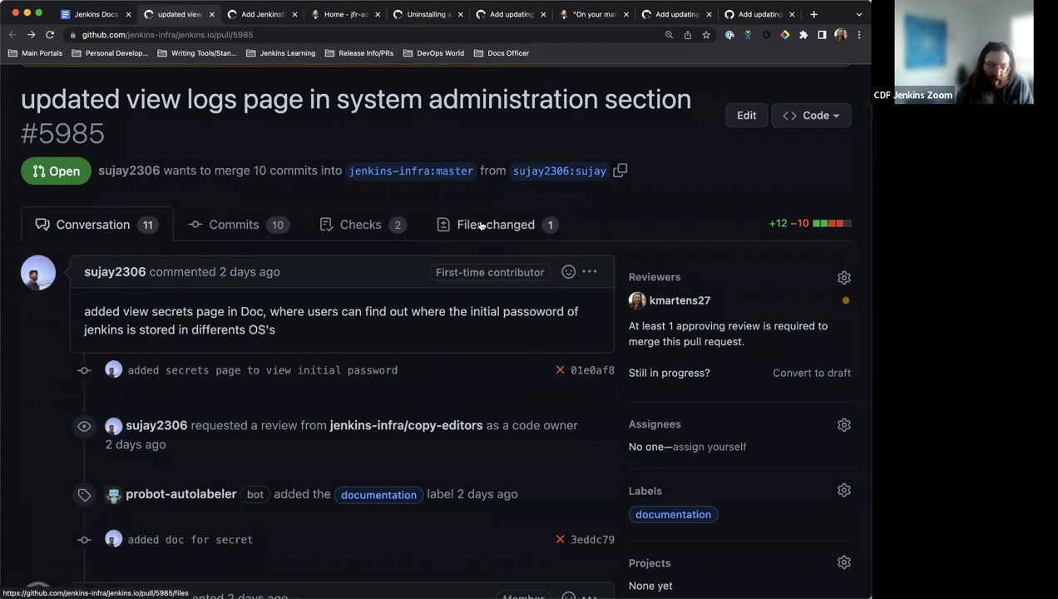
scroll(480, 250, down, 3)
scroll(527, 137, up, 5)
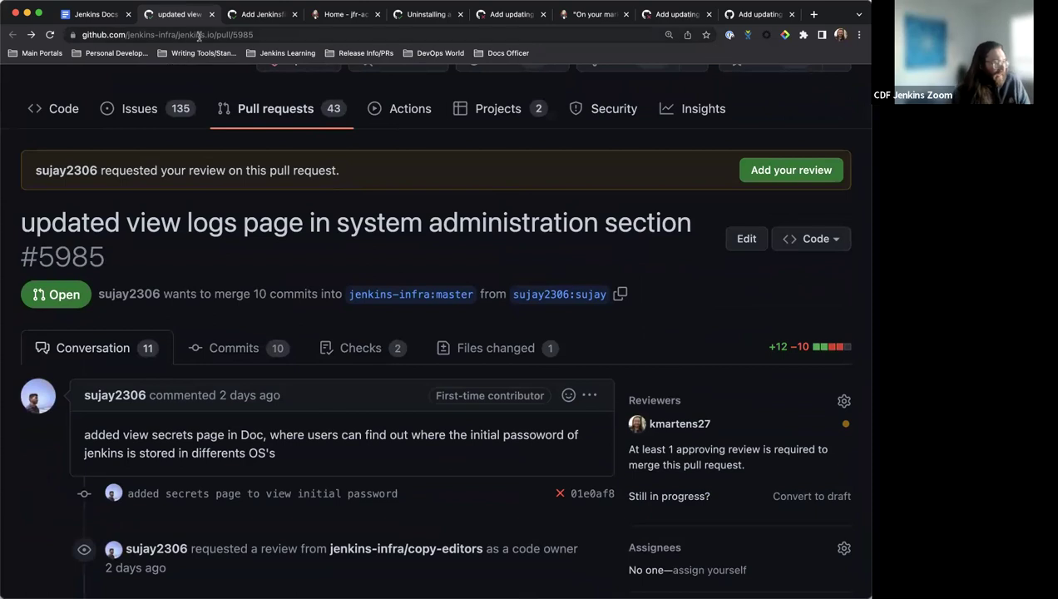
Step: Open the published jenkins.io Viewing logs page in a new tab and read its Linux, Windows, Mac OS X and Docker sections
click(813, 14)
text(viewing)
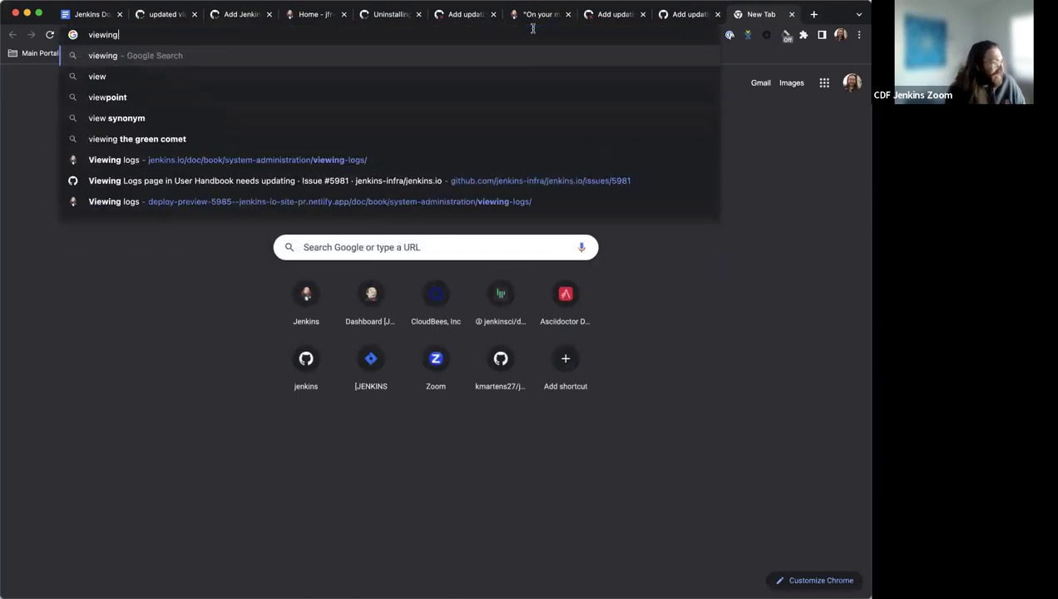
click(493, 166)
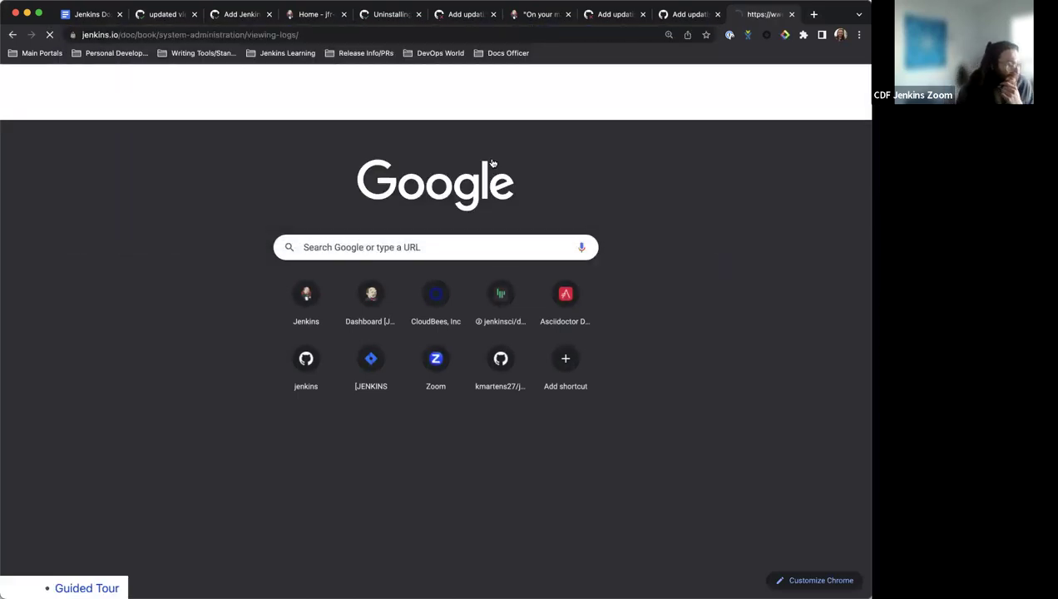
scroll(483, 183, down, 5)
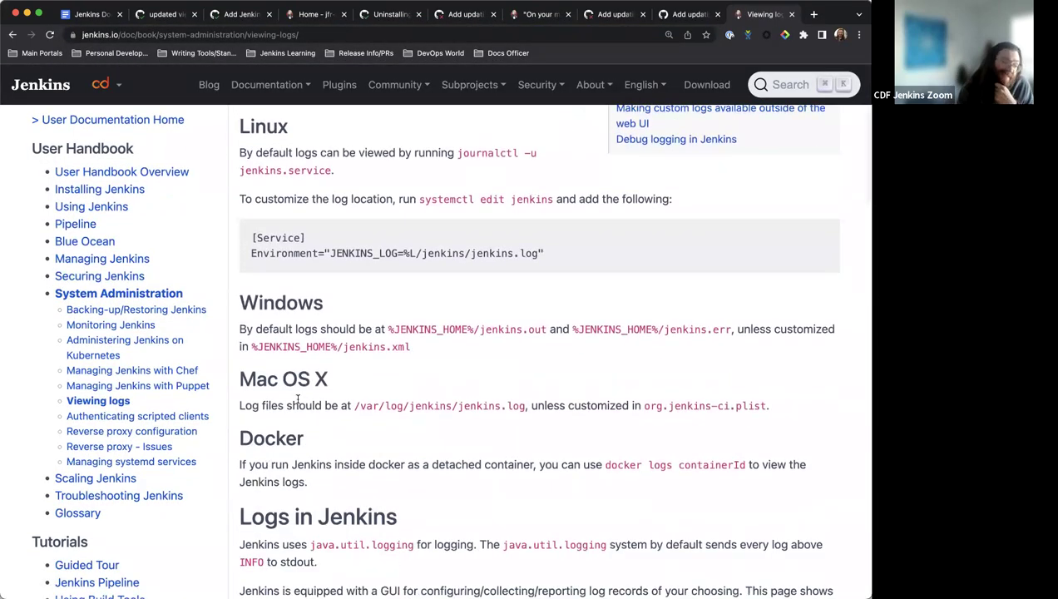
scroll(274, 391, up, 1)
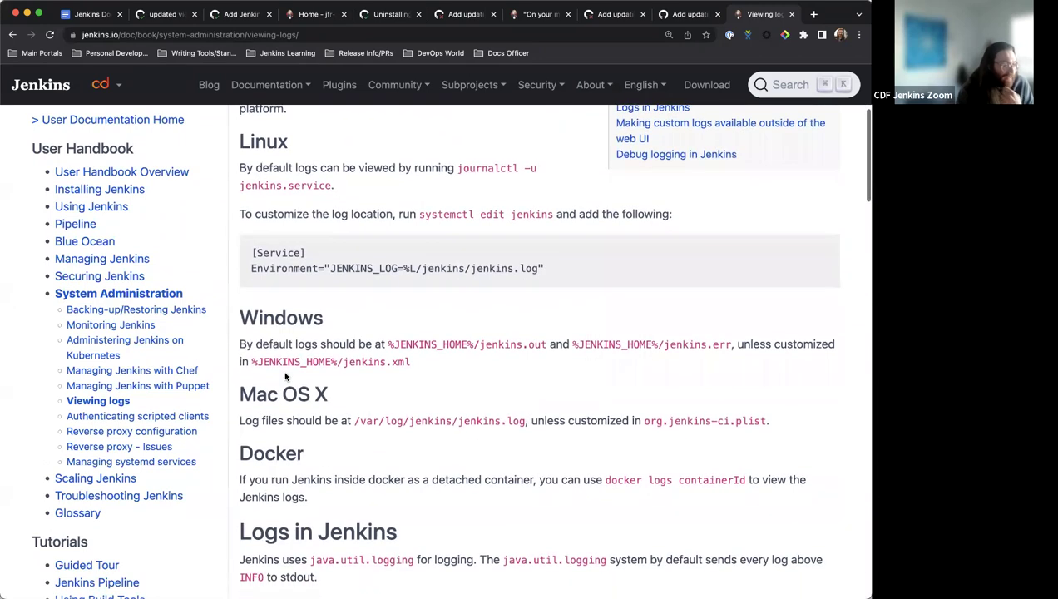
scroll(285, 376, down, 5)
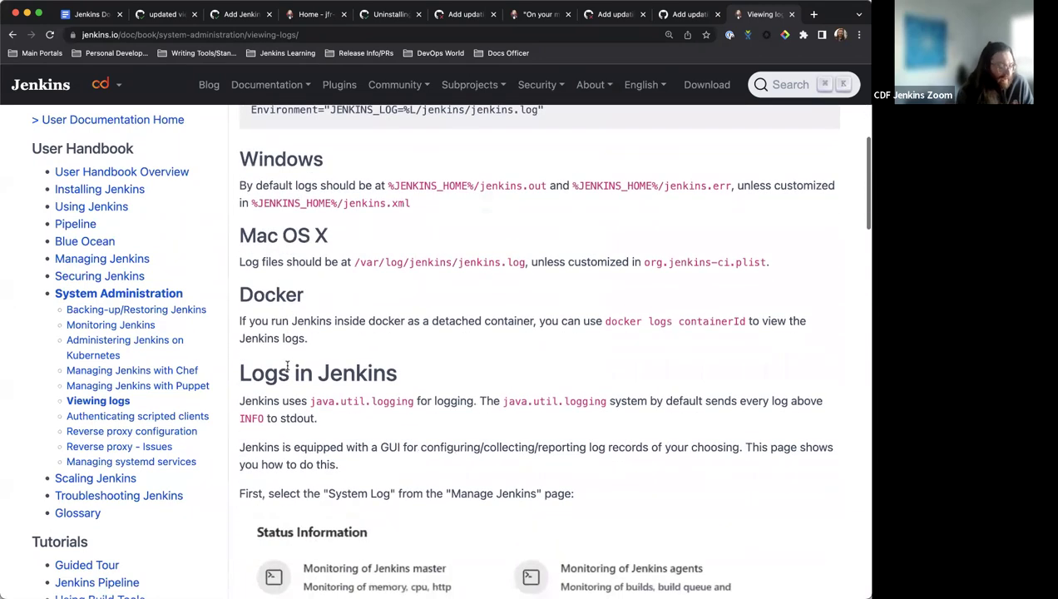
scroll(292, 362, down, 1)
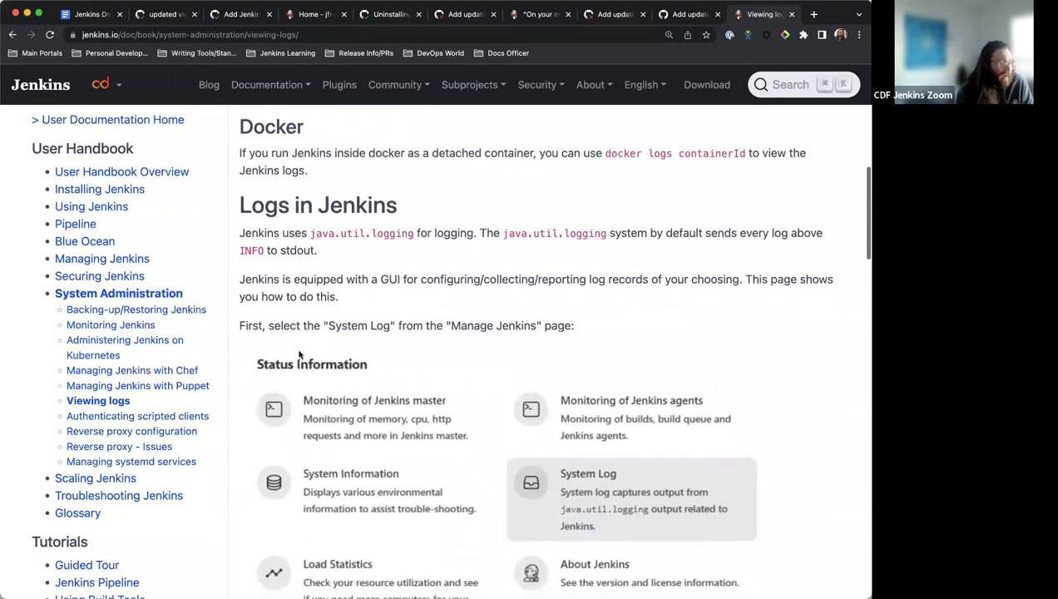
scroll(299, 353, up, 1)
scroll(312, 320, up, 2)
scroll(308, 297, up, 1)
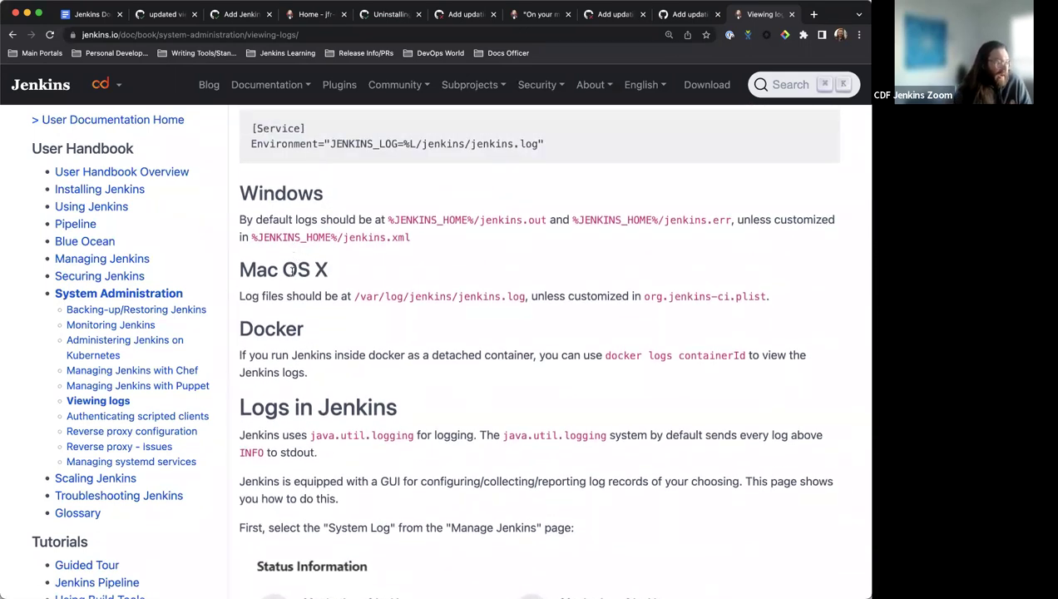
scroll(349, 274, up, 1)
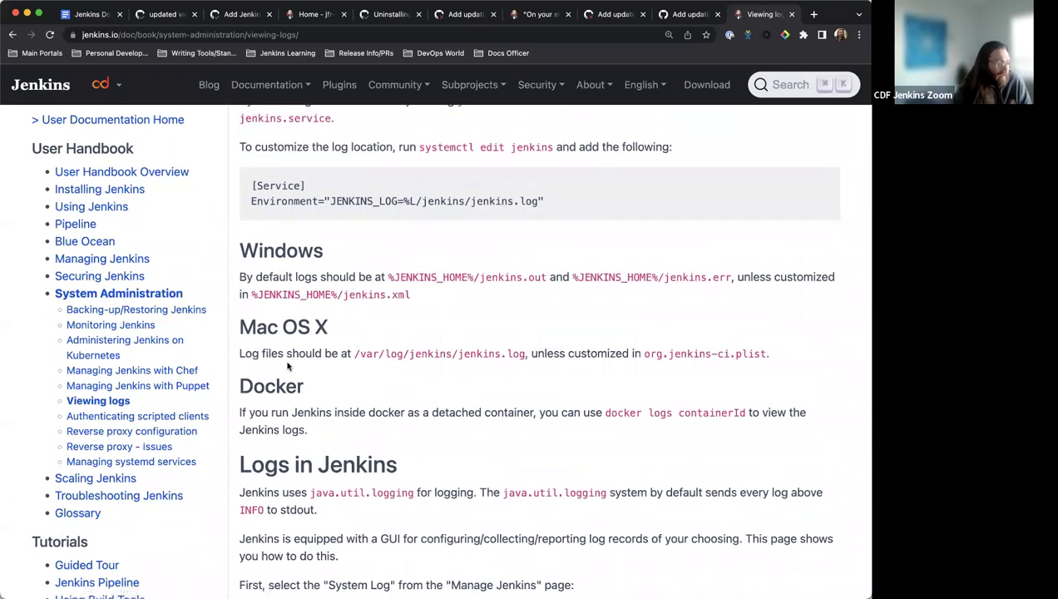
Step: Switch back to pull request 5985 and examine the Linux, Windows, Mac OS and War file changes in viewing-logs.adoc
click(153, 15)
click(524, 347)
scroll(549, 247, down, 6)
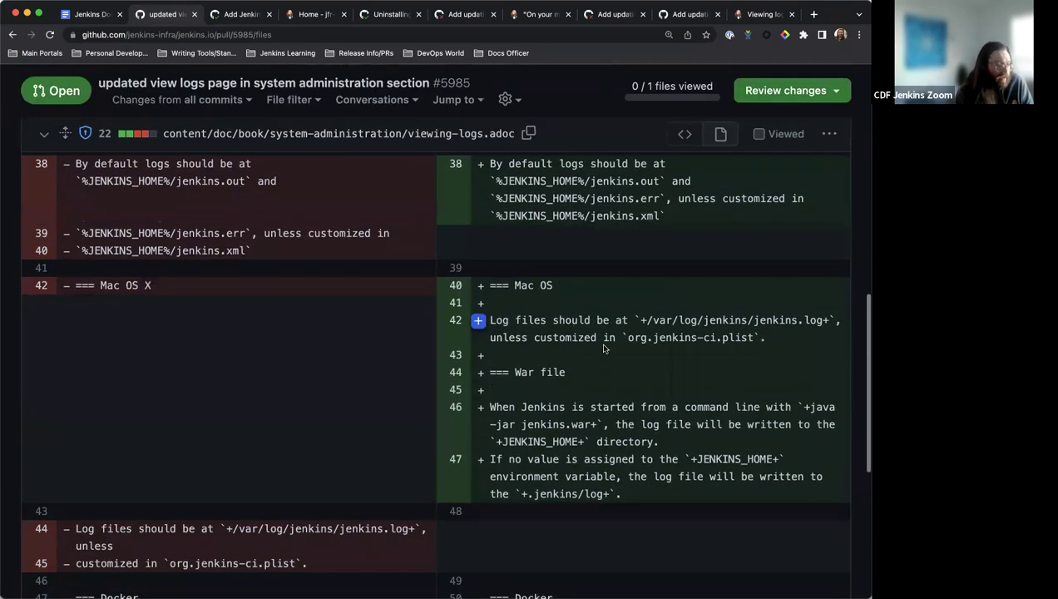
scroll(604, 344, down, 3)
scroll(596, 344, up, 4)
scroll(587, 343, up, 6)
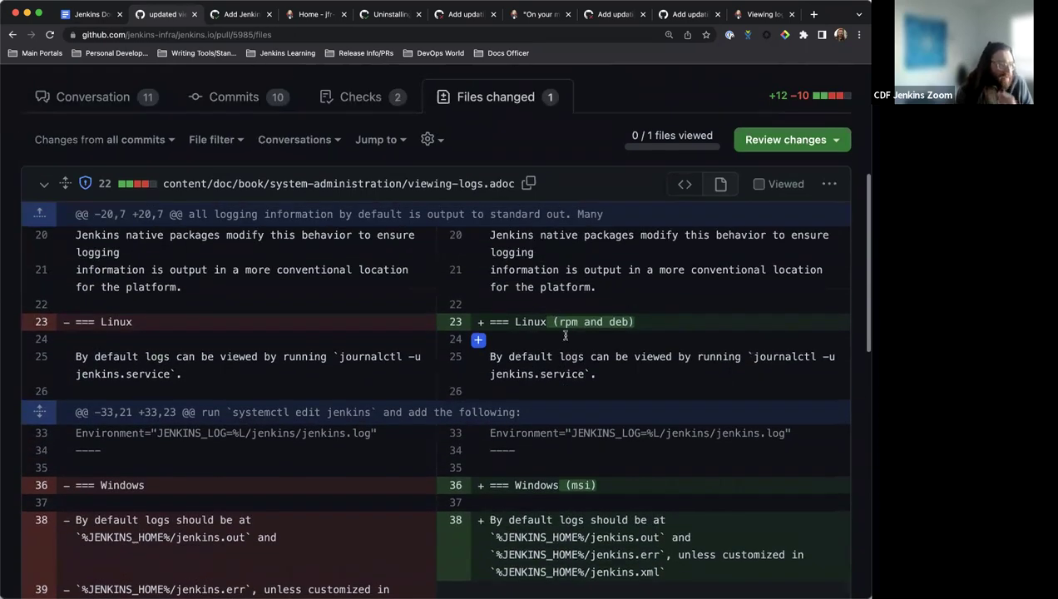
Step: Go through pull request 5985's conversation, covering the review comment, the resolved suggestions and the follow-up commits
scroll(565, 335, up, 5)
click(70, 320)
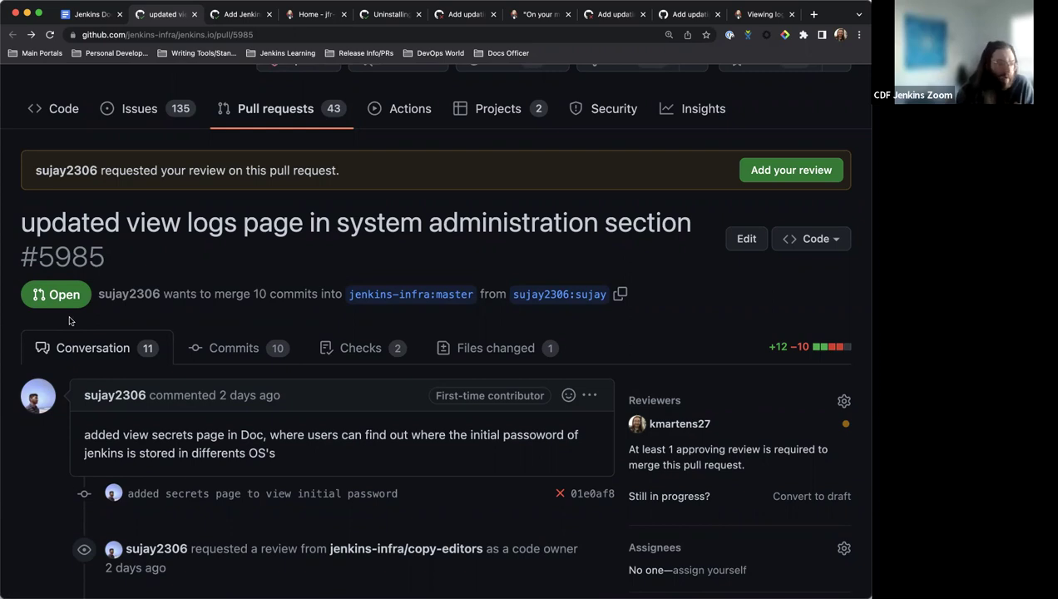
scroll(196, 353, down, 5)
scroll(198, 359, down, 10)
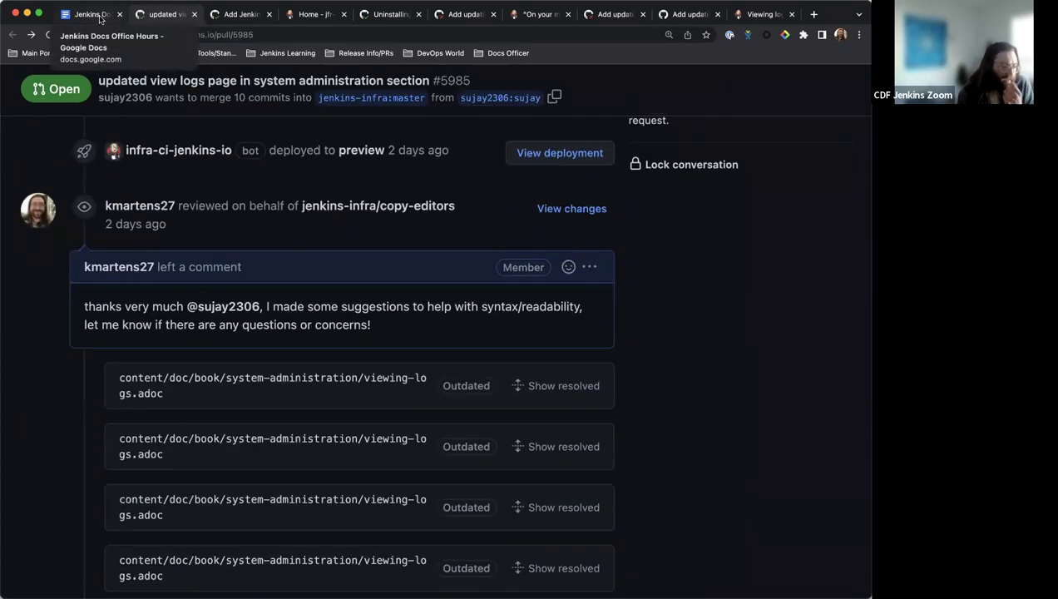
scroll(96, 18, down, 3)
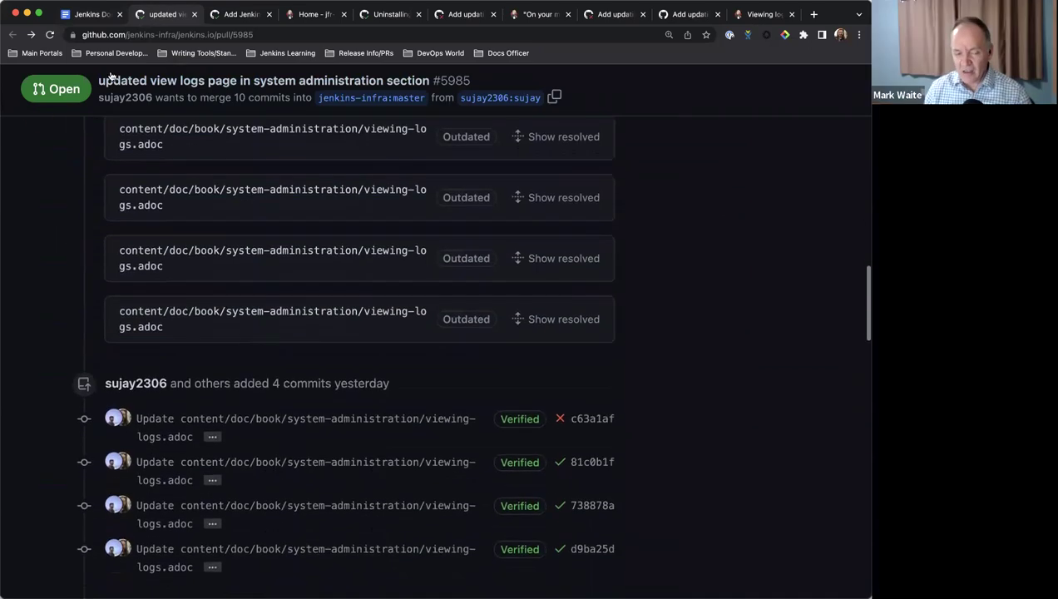
scroll(326, 163, up, 3)
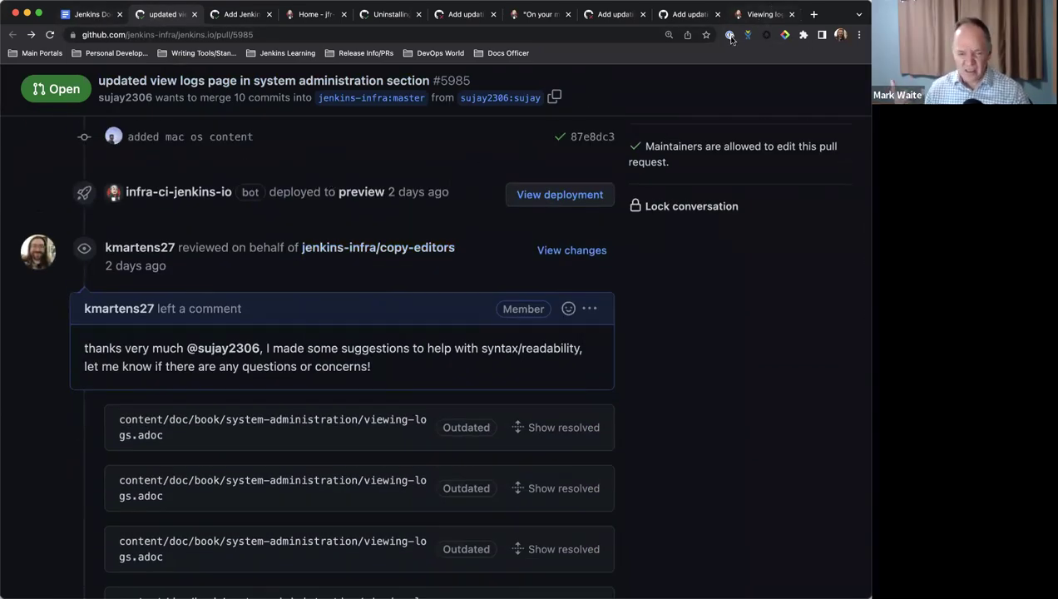
Step: Open the Other Systems page under Installing Jenkins in the User Handbook and read its FreeBSD, OpenIndiana Hipster, Solaris and post-installation sections
click(770, 11)
click(113, 190)
click(101, 304)
scroll(521, 289, down, 3)
scroll(521, 289, down, 10)
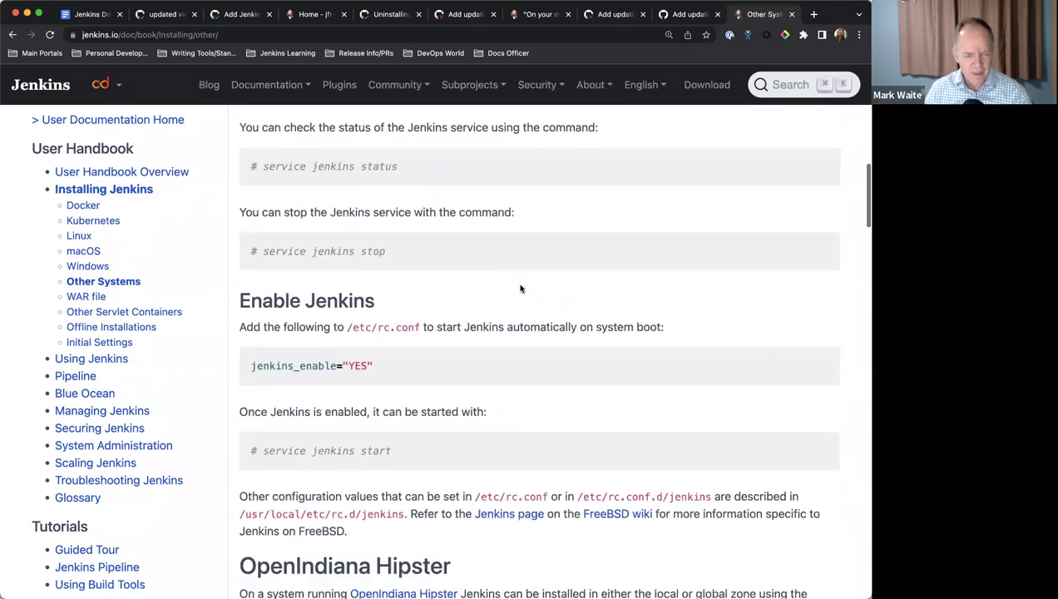
scroll(521, 288, down, 10)
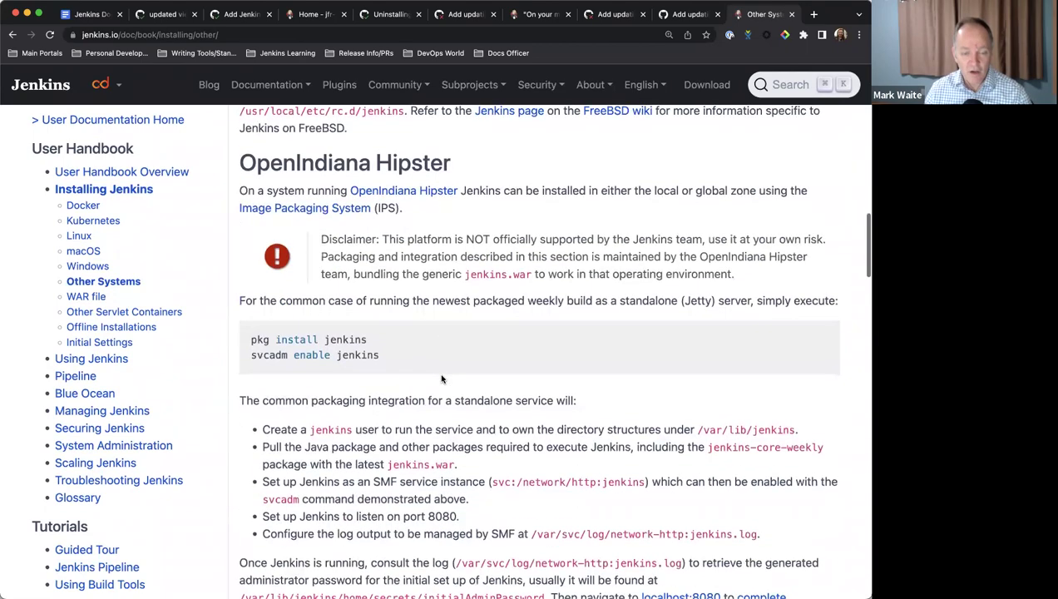
scroll(447, 377, down, 20)
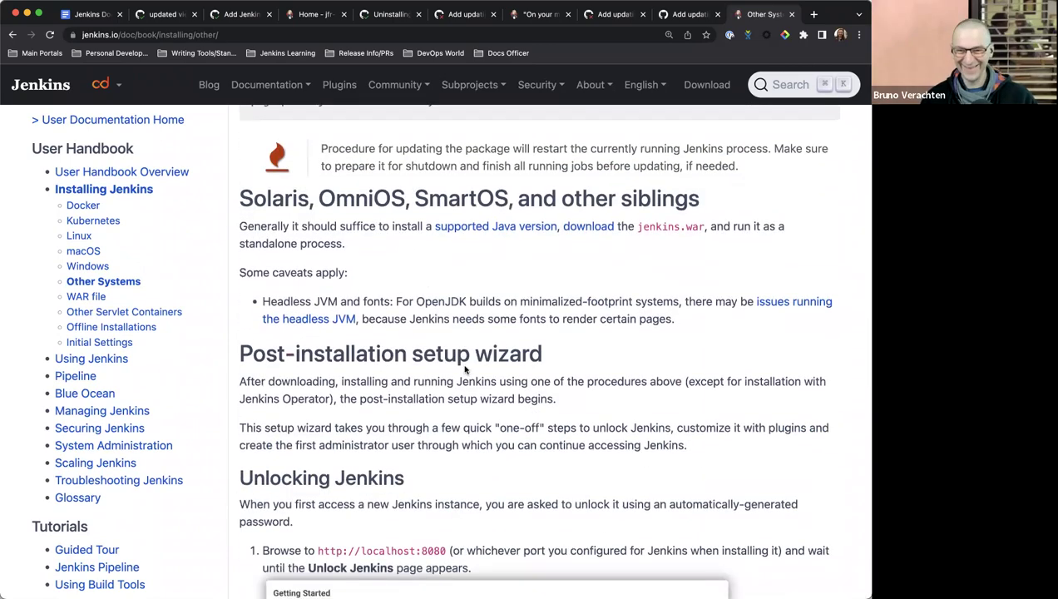
scroll(453, 356, up, 1)
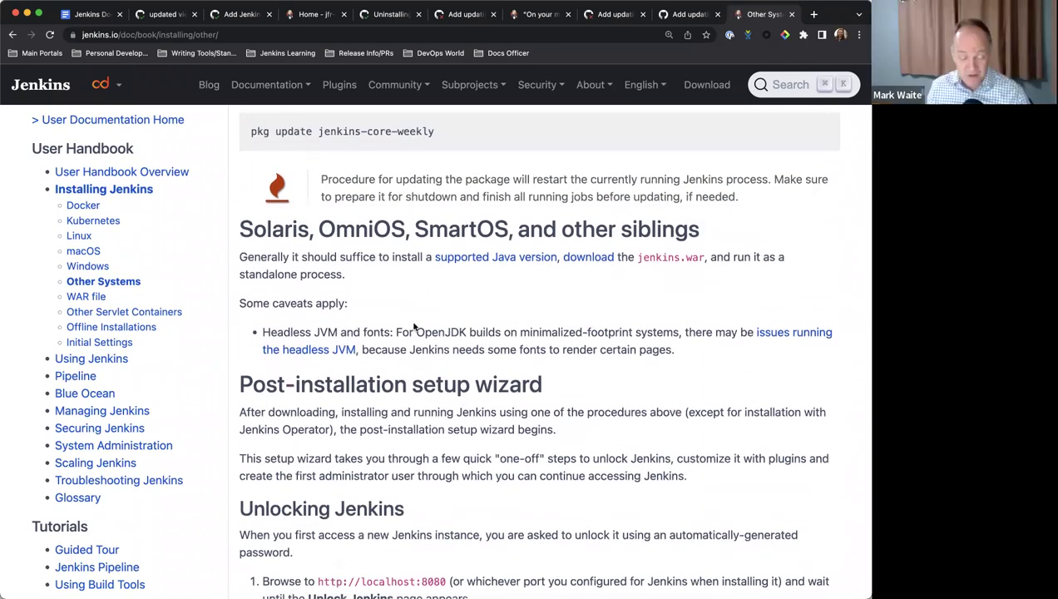
scroll(417, 326, down, 15)
scroll(414, 323, down, 6)
Step: Return to the start of the Other Systems page and select the FreeBSD heading with the opening words of its paragraph
scroll(414, 322, up, 20)
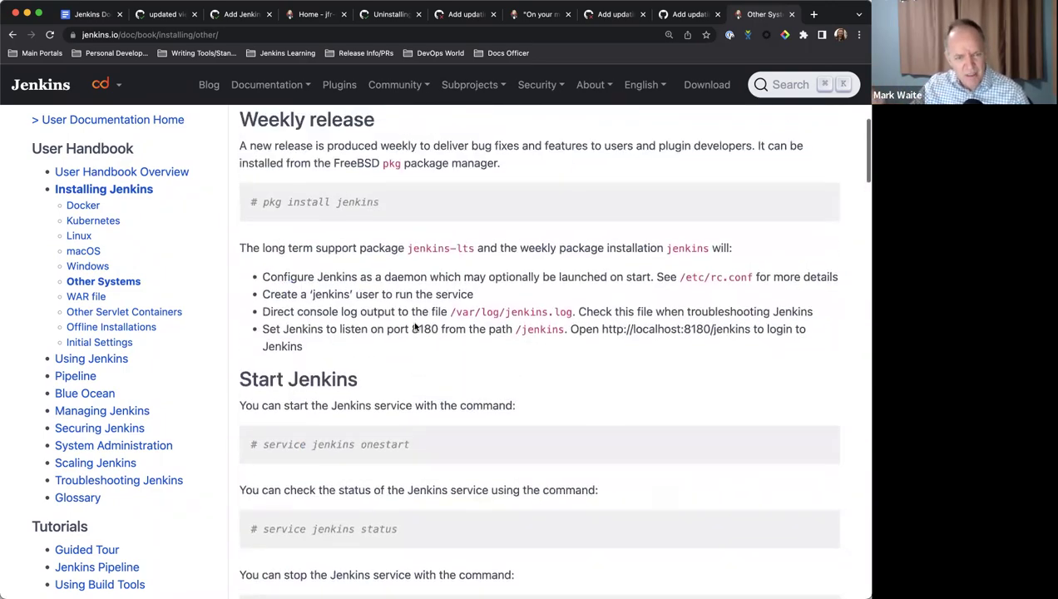
scroll(415, 327, up, 10)
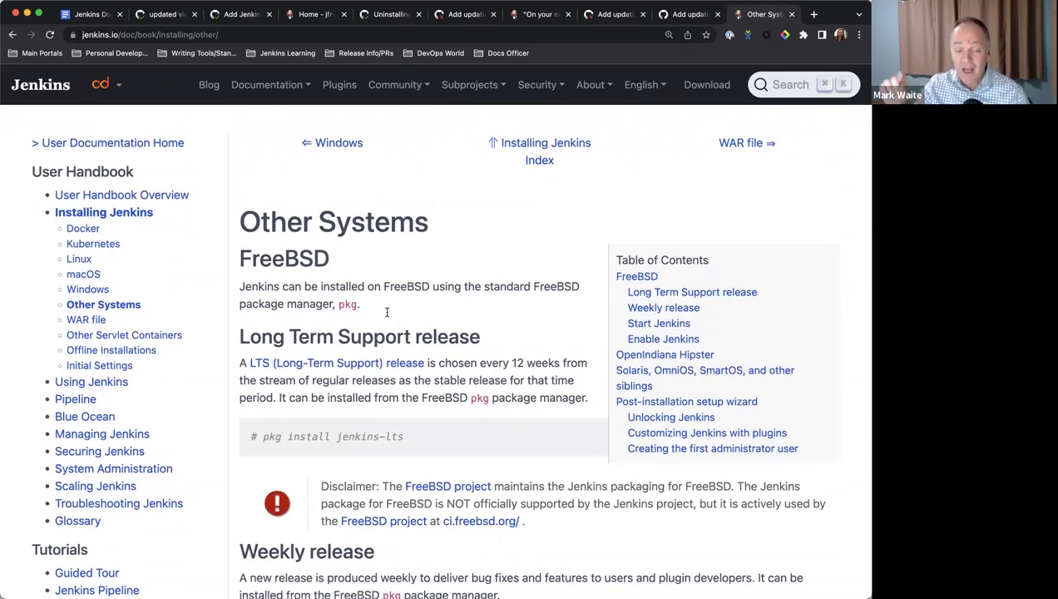
drag(238, 254, 303, 289)
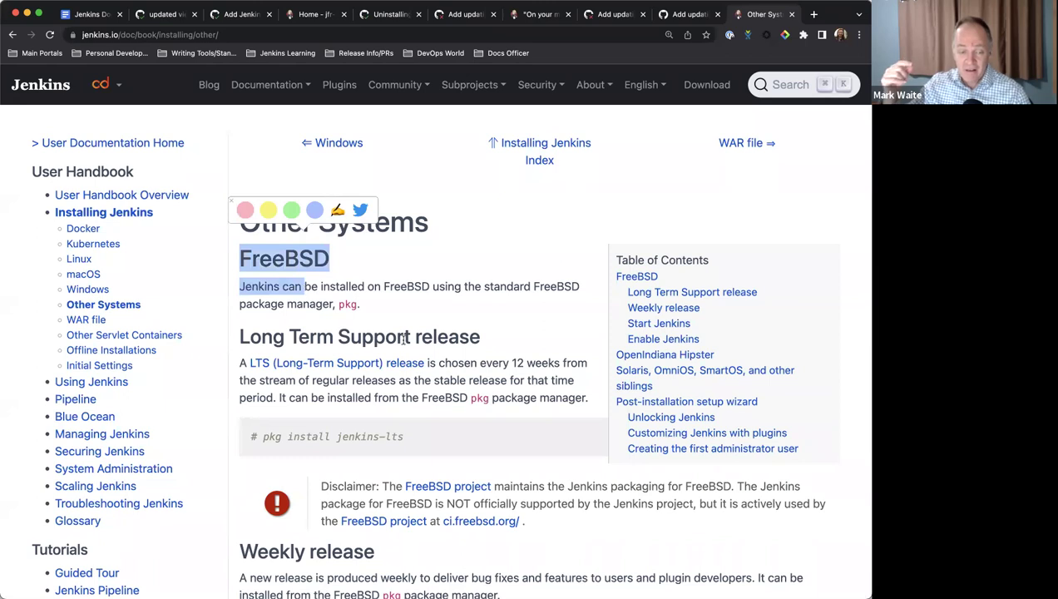
Step: Clear the text selection on the Other Systems page and look through pull request 5985's conversation again
click(417, 299)
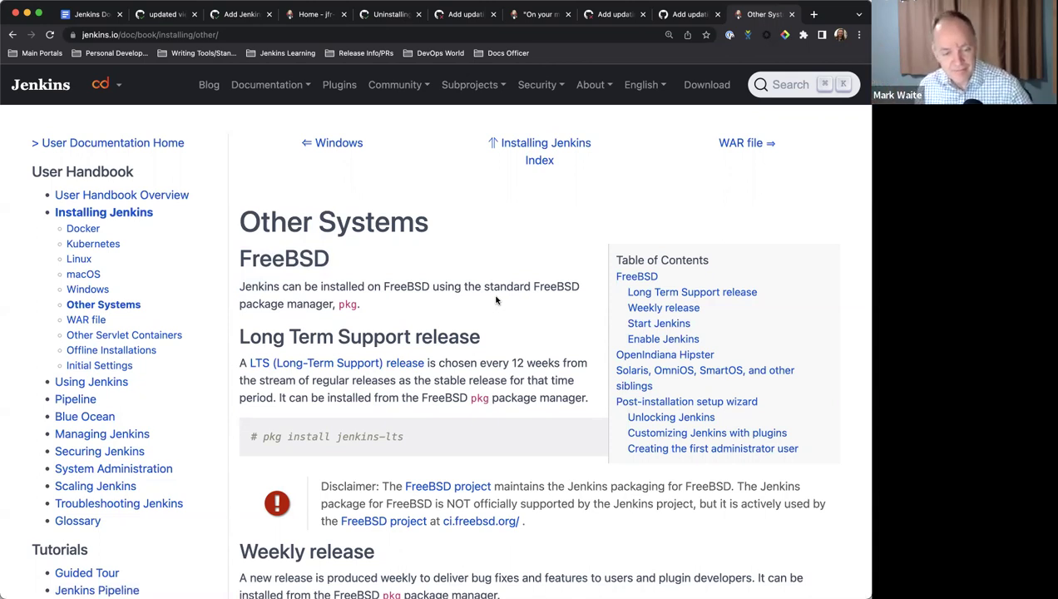
click(175, 17)
scroll(333, 425, down, 4)
scroll(341, 424, up, 8)
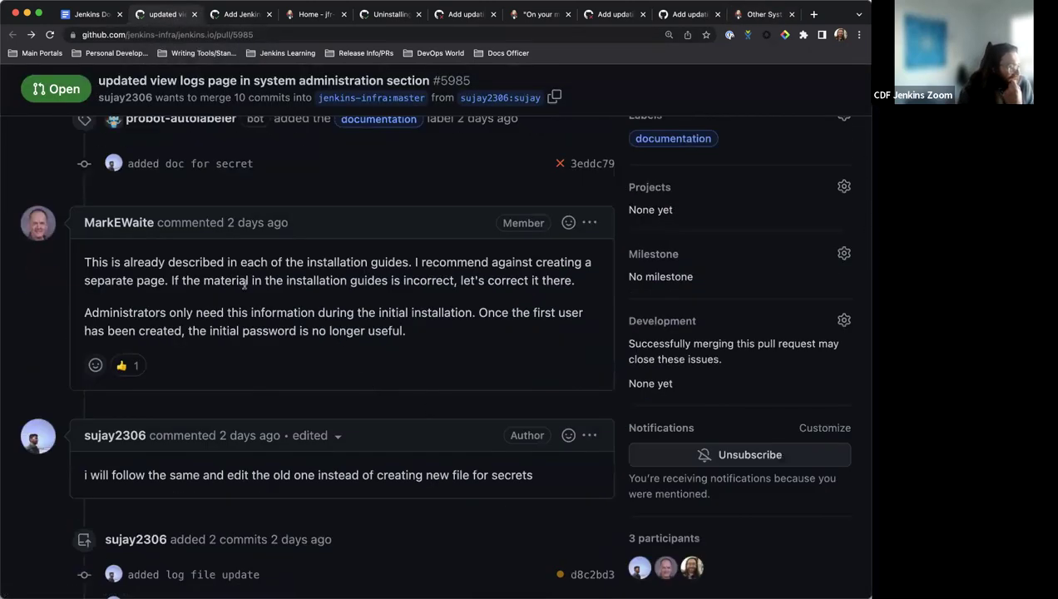
Step: In the meeting notes, add a "Free BSD" sub-bullet below the installing page remark under pull request 5985
click(83, 17)
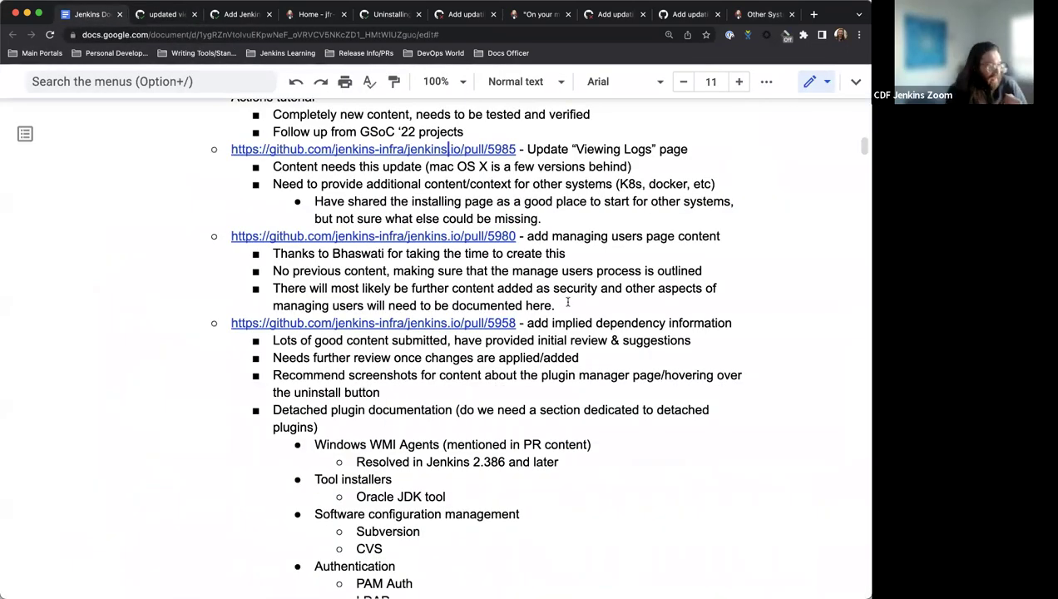
click(546, 218)
key(Right)
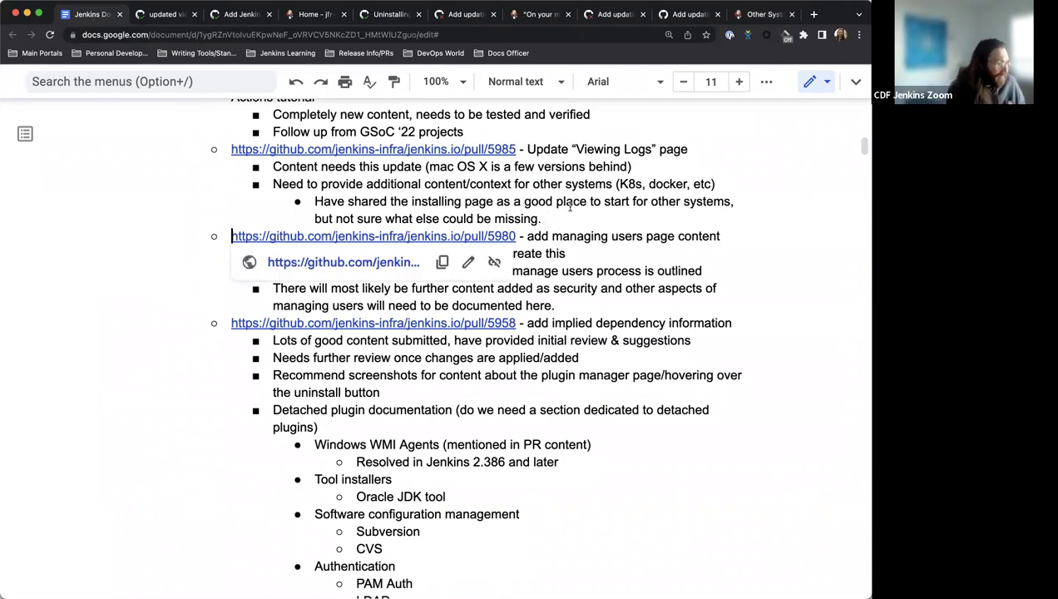
click(562, 216)
key(Return)
text(Free BSD)
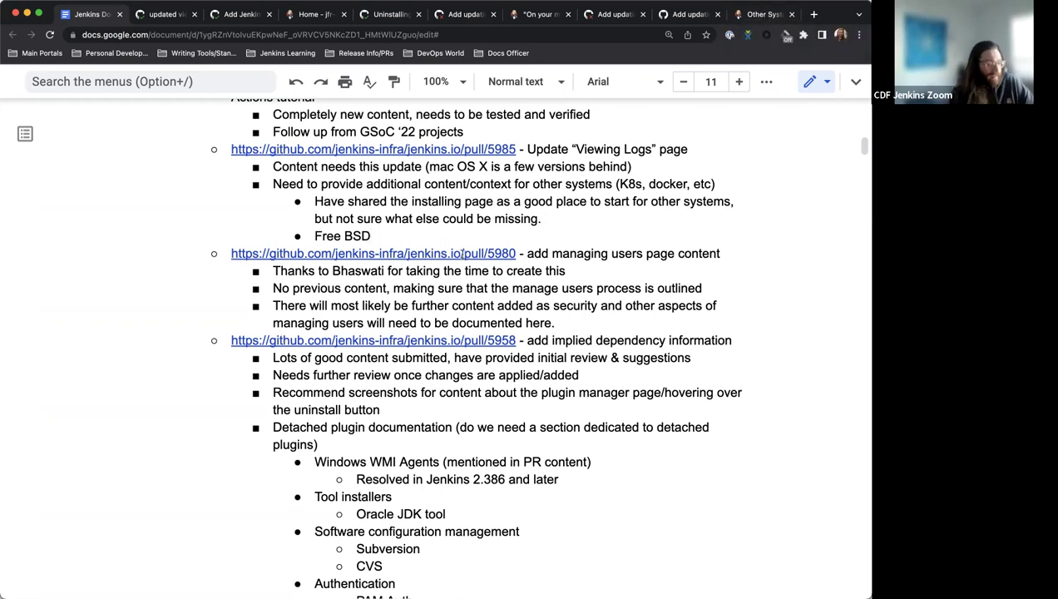
Step: Open pull request 5958 on implied dependencies from its link in the notes and view the start of its conversation
scroll(609, 228, down, 2)
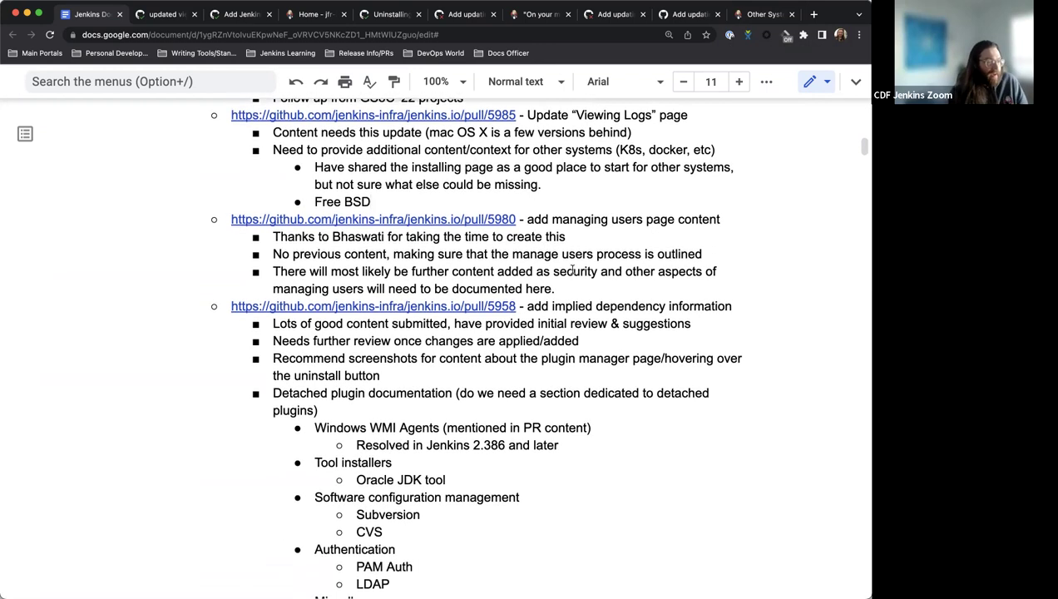
scroll(554, 234, down, 2)
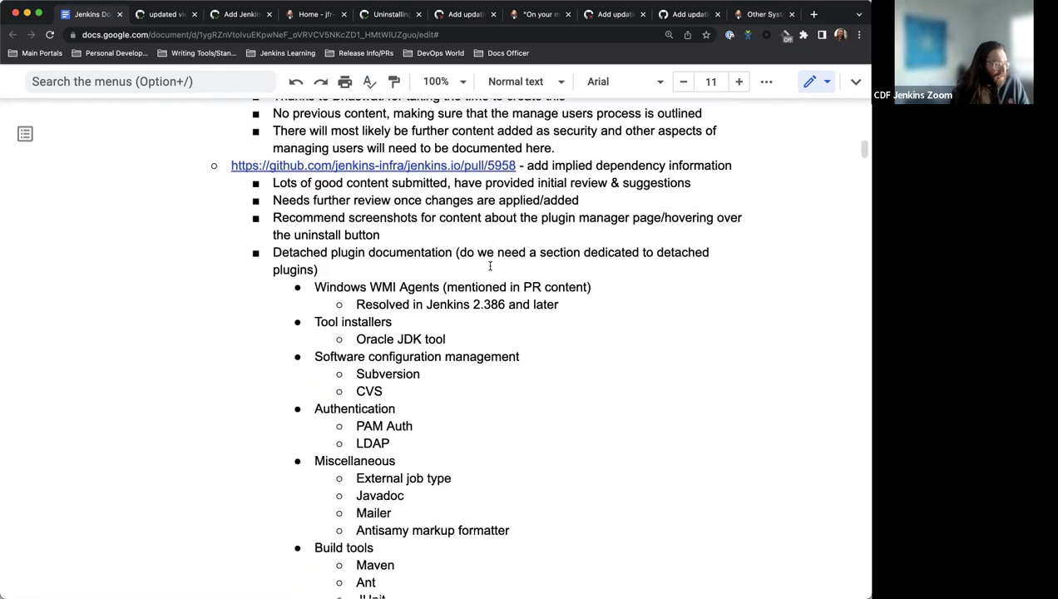
scroll(488, 265, down, 2)
scroll(465, 262, down, 1)
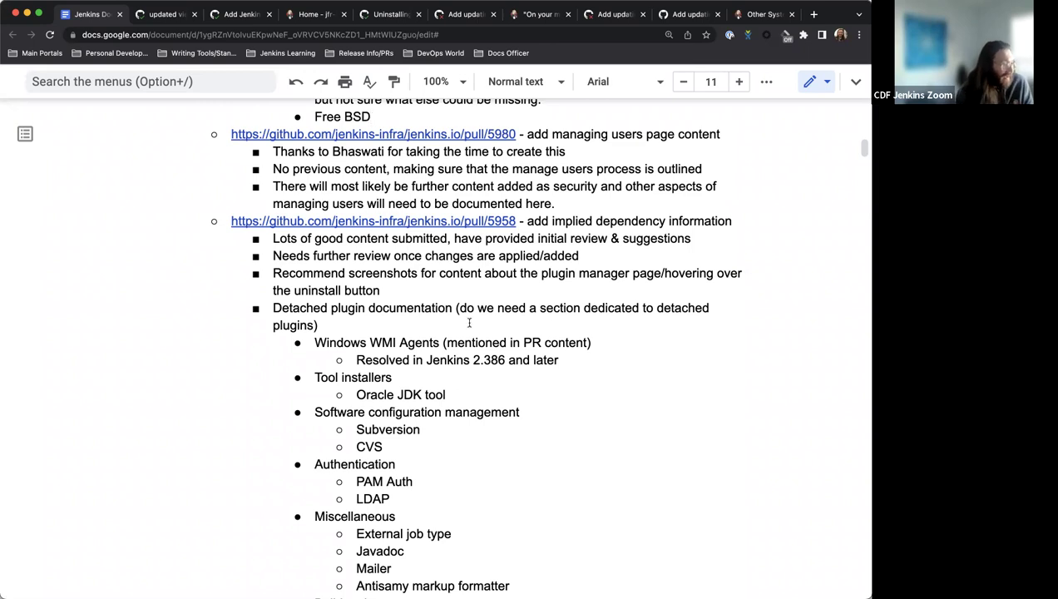
scroll(465, 323, down, 1)
scroll(465, 324, down, 1)
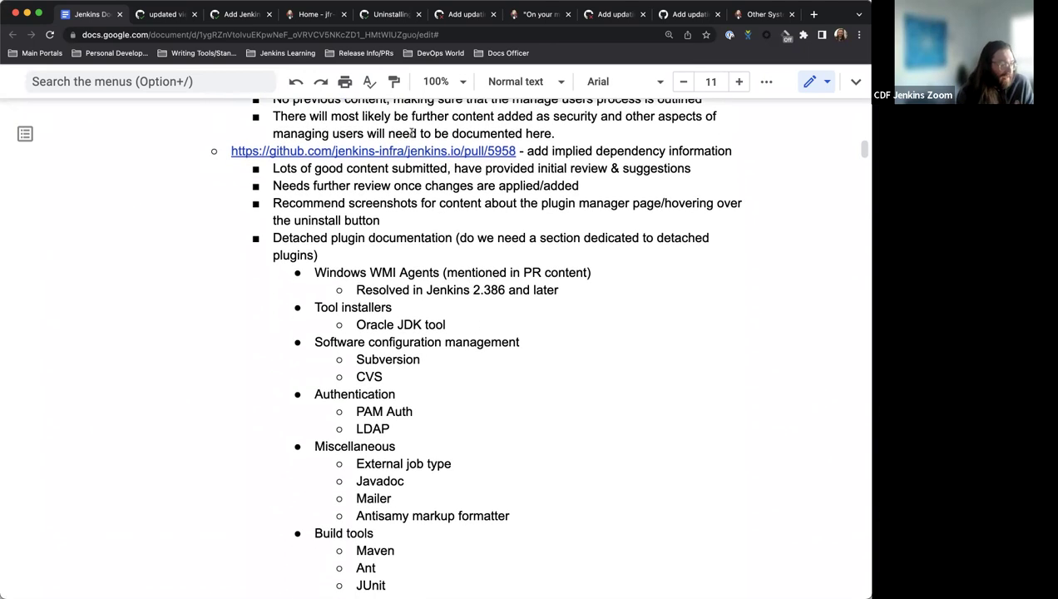
scroll(516, 170, down, 1)
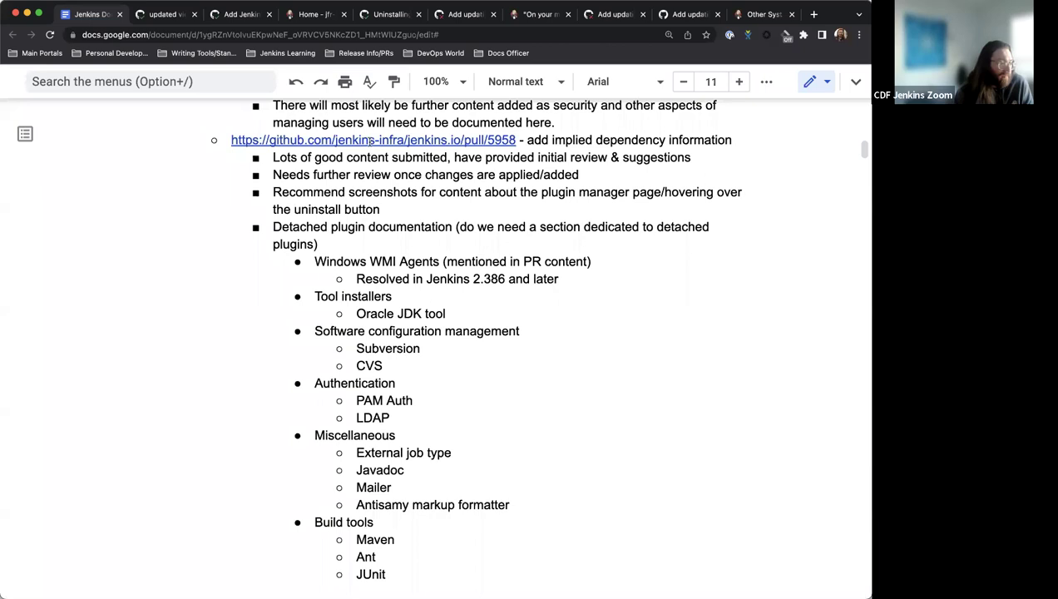
click(372, 141)
click(362, 165)
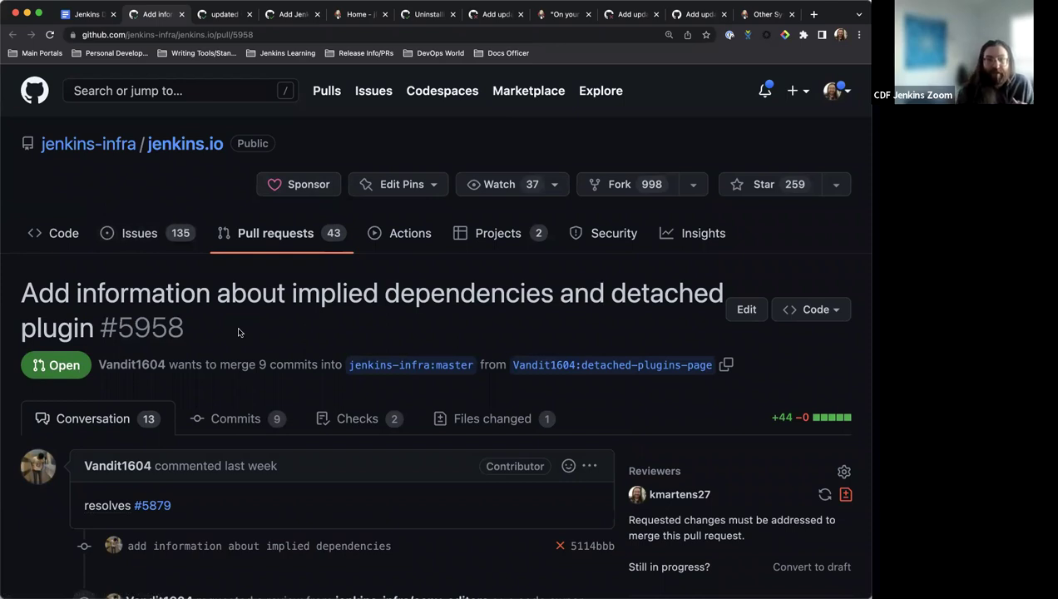
scroll(291, 292, down, 3)
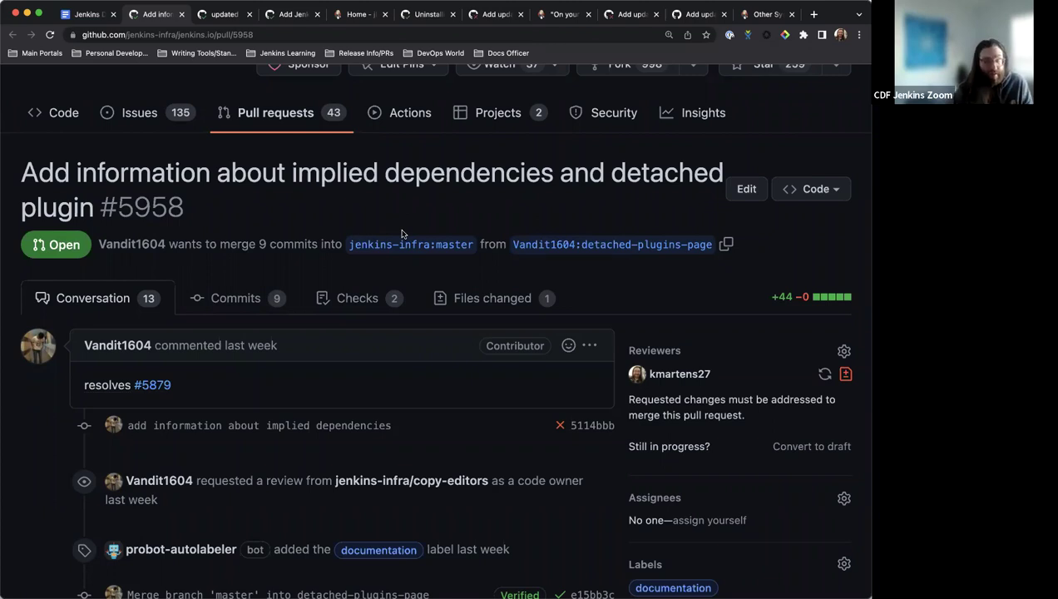
Step: Return to the meeting notes, review the detached plugin documentation list under pull request 5958, and go back to the start of the 2023-02-02 agenda
key(ctrl+shift+Tab)
scroll(474, 373, down, 1)
scroll(460, 371, up, 1)
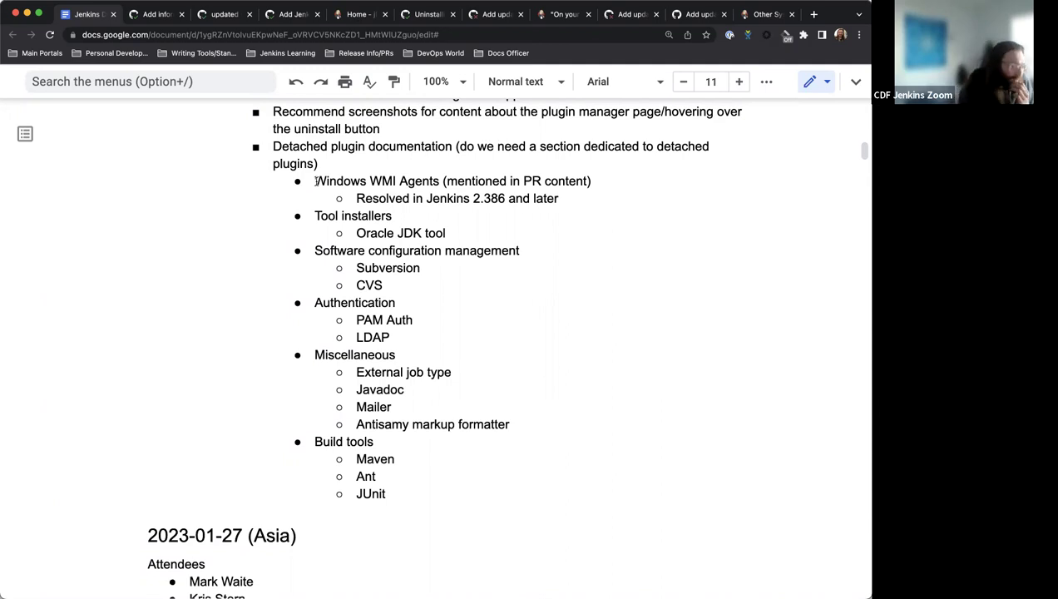
scroll(428, 235, down, 2)
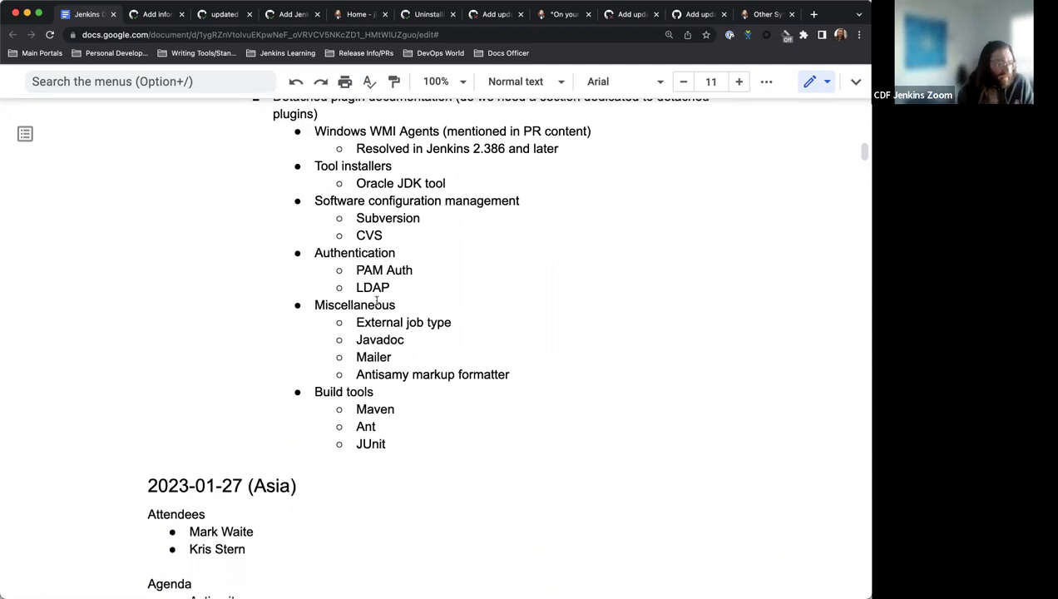
scroll(377, 299, down, 1)
scroll(377, 299, up, 2)
scroll(375, 297, up, 2)
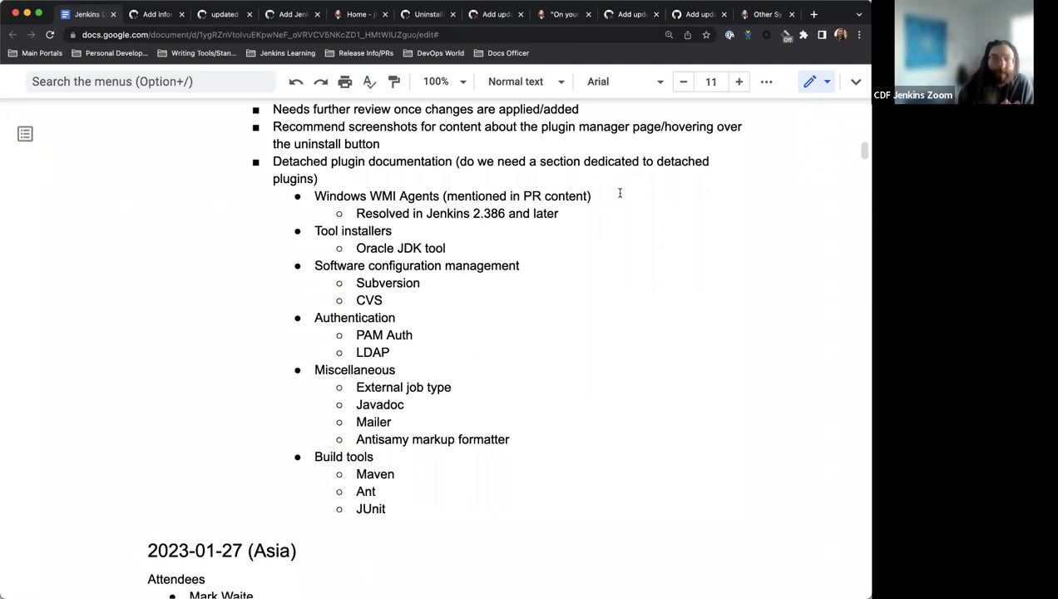
scroll(259, 236, up, 1)
scroll(251, 230, up, 10)
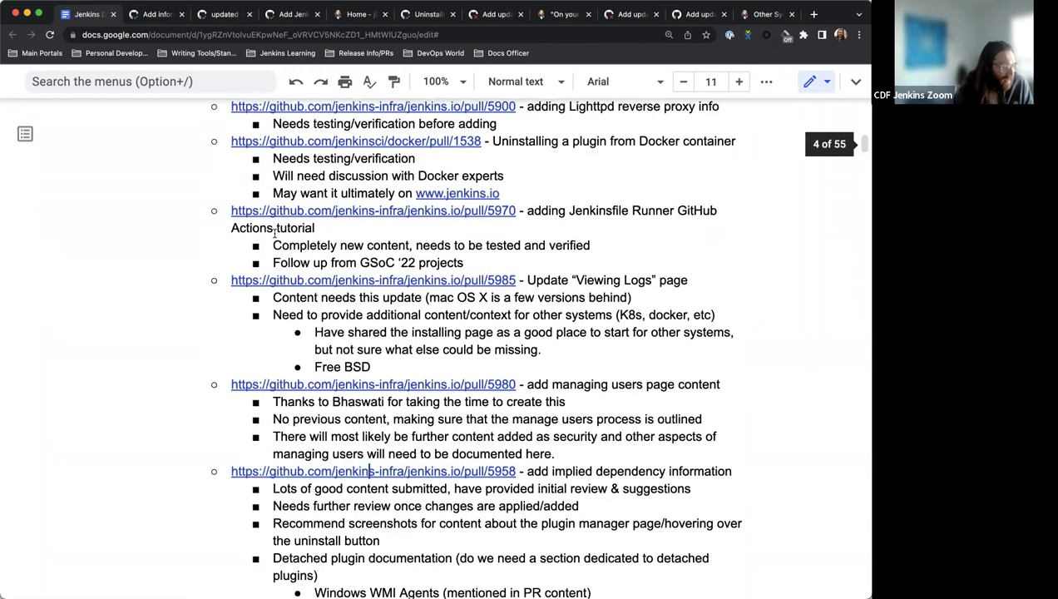
scroll(274, 232, up, 8)
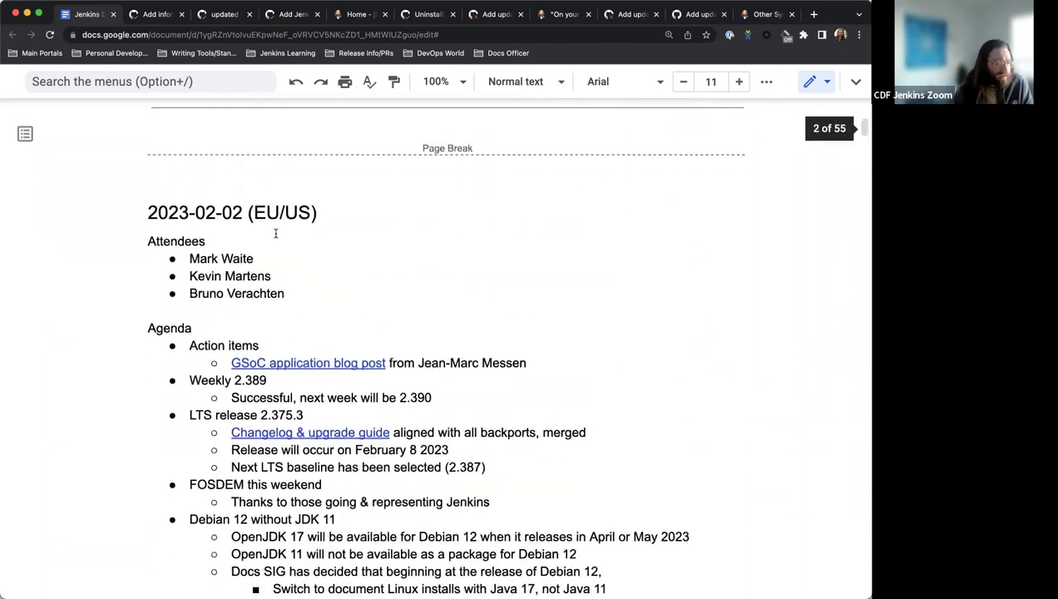